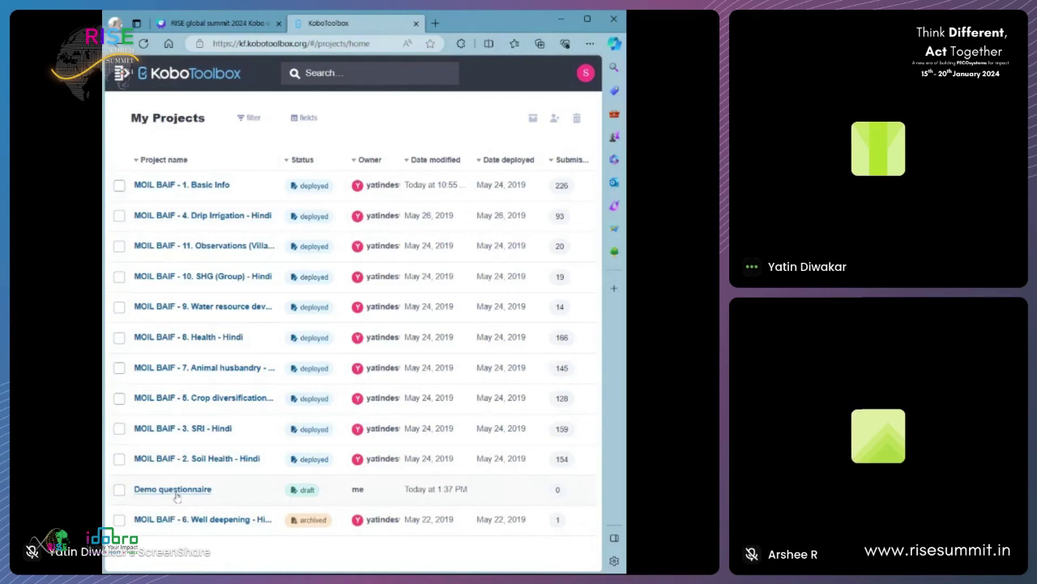
- Look over the Demo questionnaire and the MOIL BAIF - 1. Basic Info project's 226 submissions
left_click(174, 490)
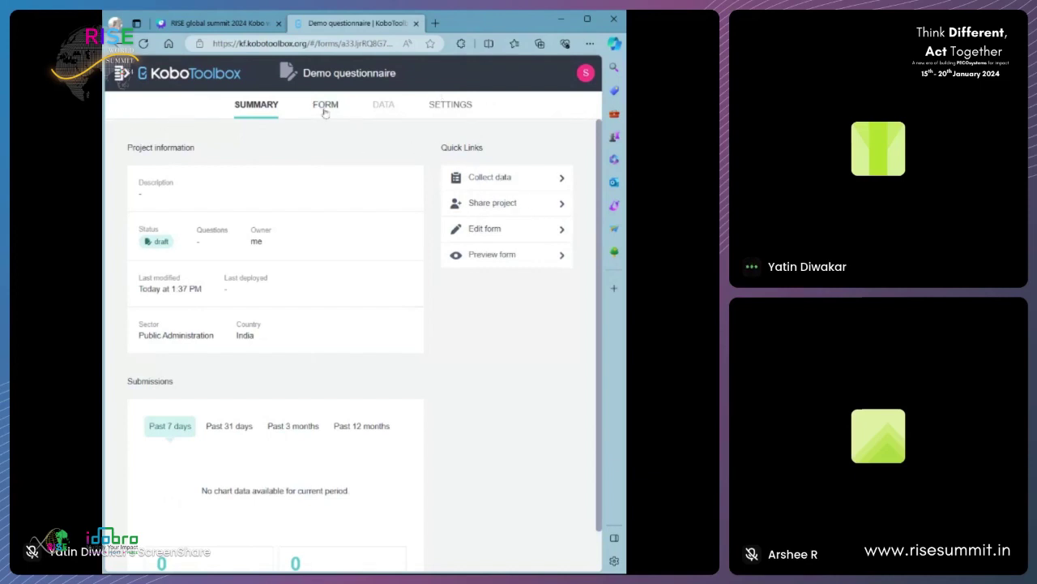
scroll(261, 330, "down", 2)
scroll(357, 395, "up", 2)
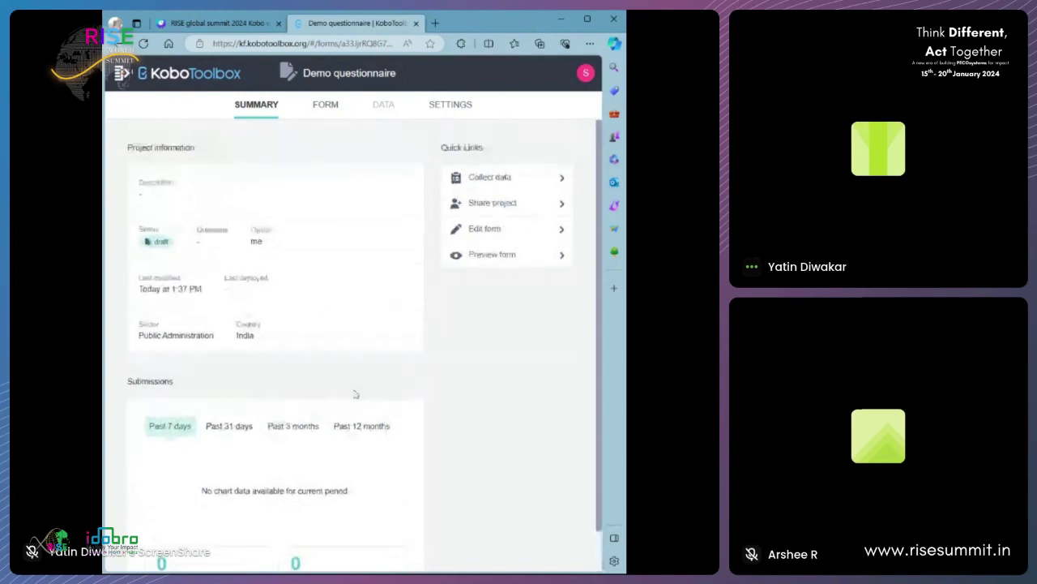
left_click(158, 78)
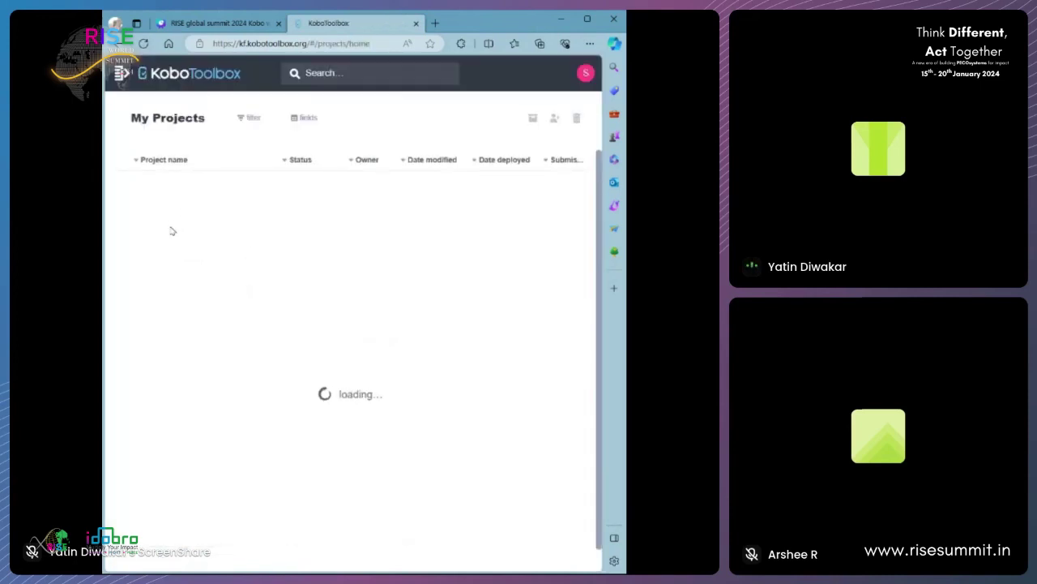
left_click(168, 188)
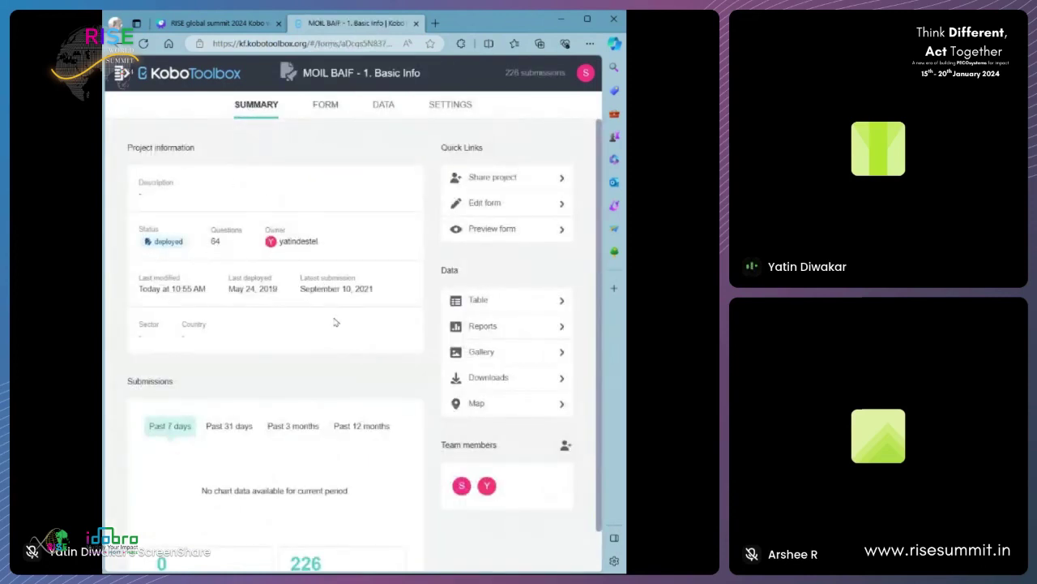
scroll(336, 322, "down", 1)
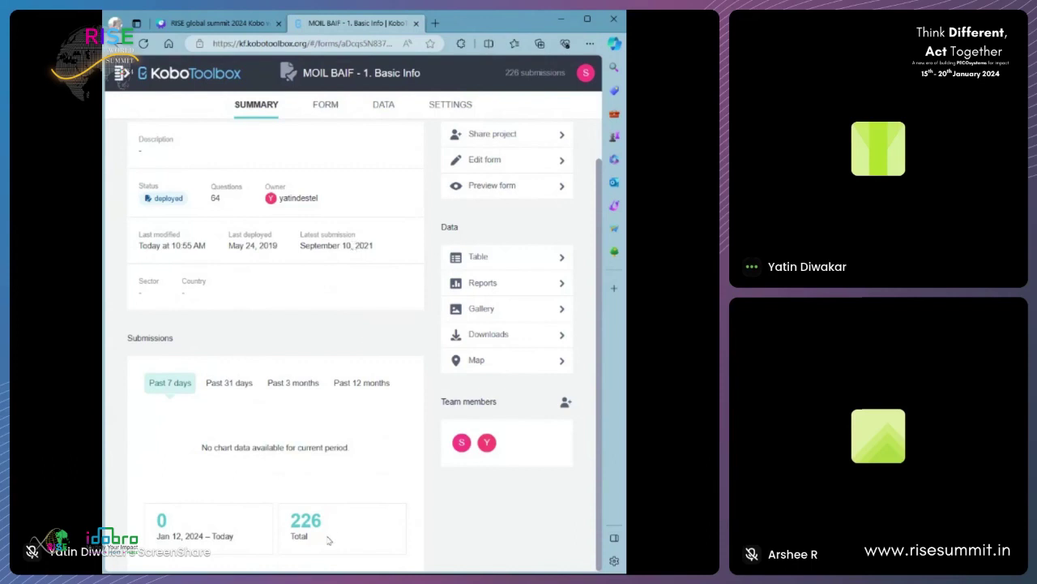
left_click_drag(324, 519, 290, 520)
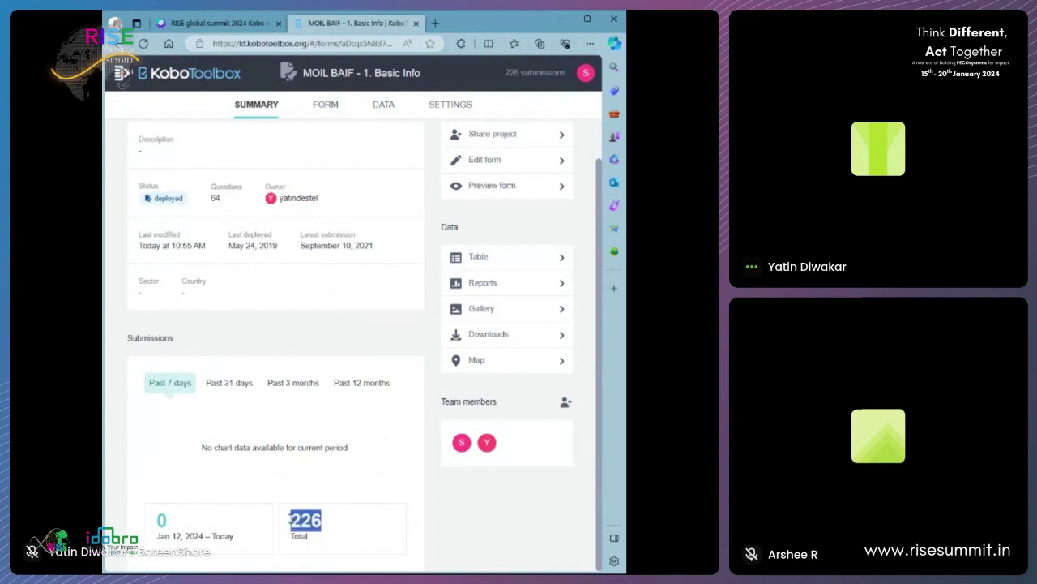
scroll(397, 320, "up", 1)
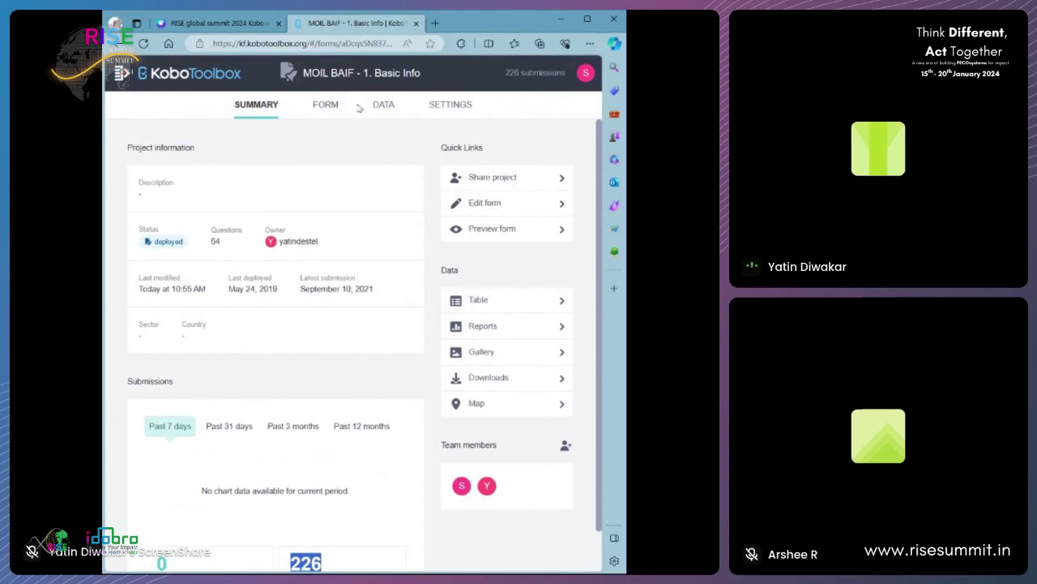
left_click(163, 77)
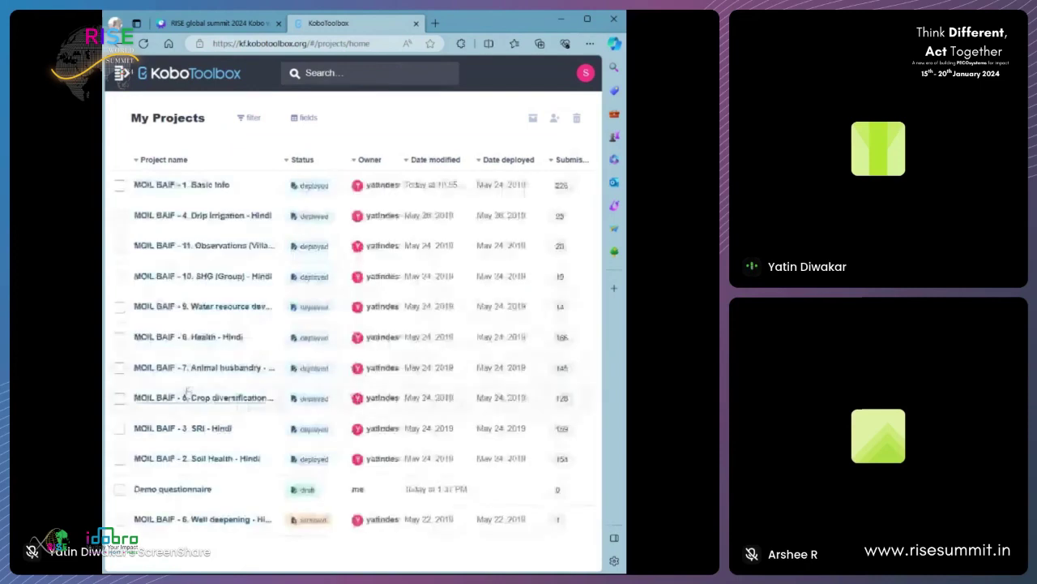
- Open the Demo questionnaire in Form Builder and enable username and device id metadata
left_click(199, 491)
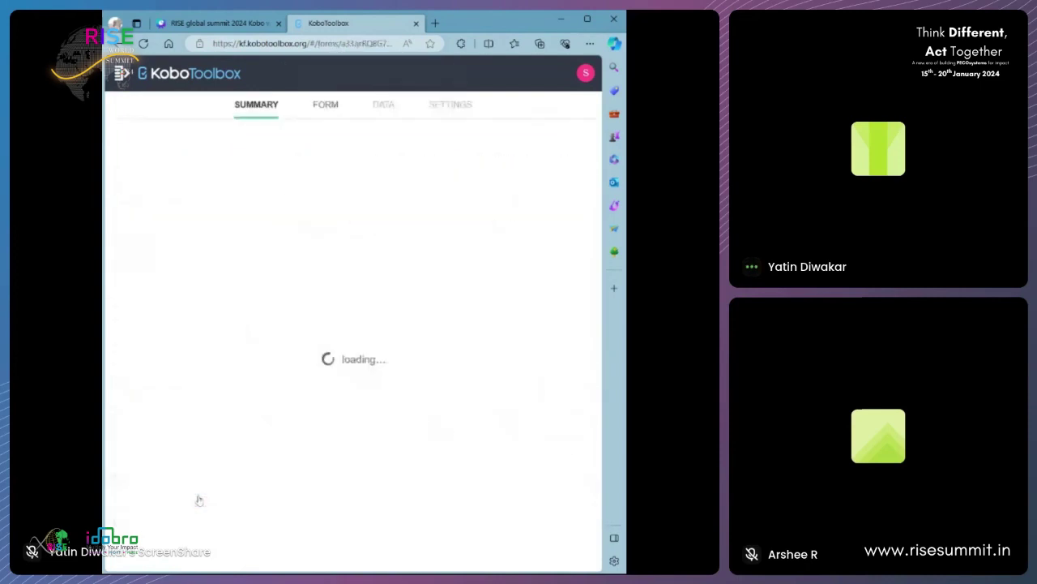
left_click(328, 106)
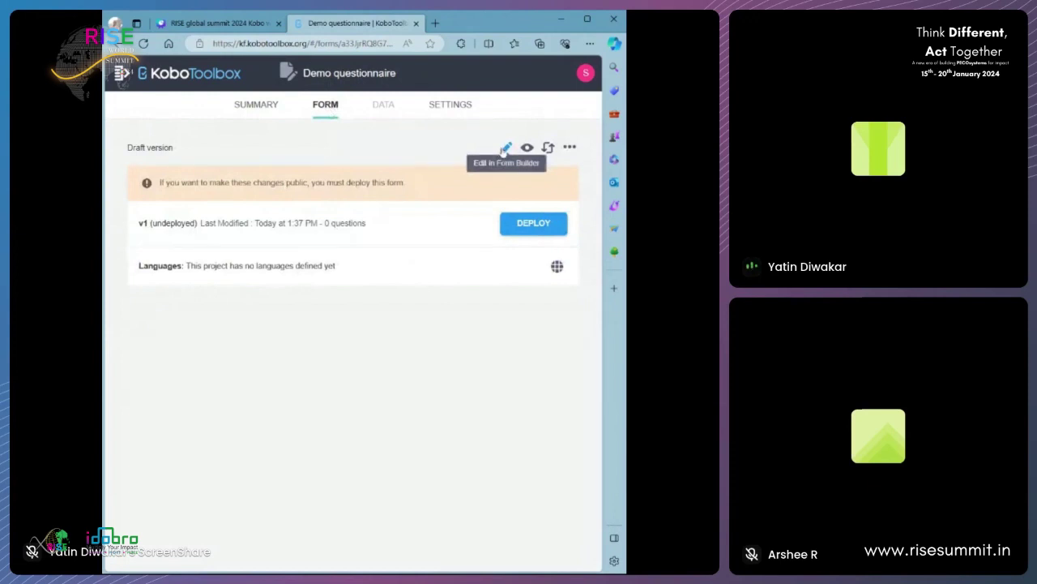
left_click(504, 149)
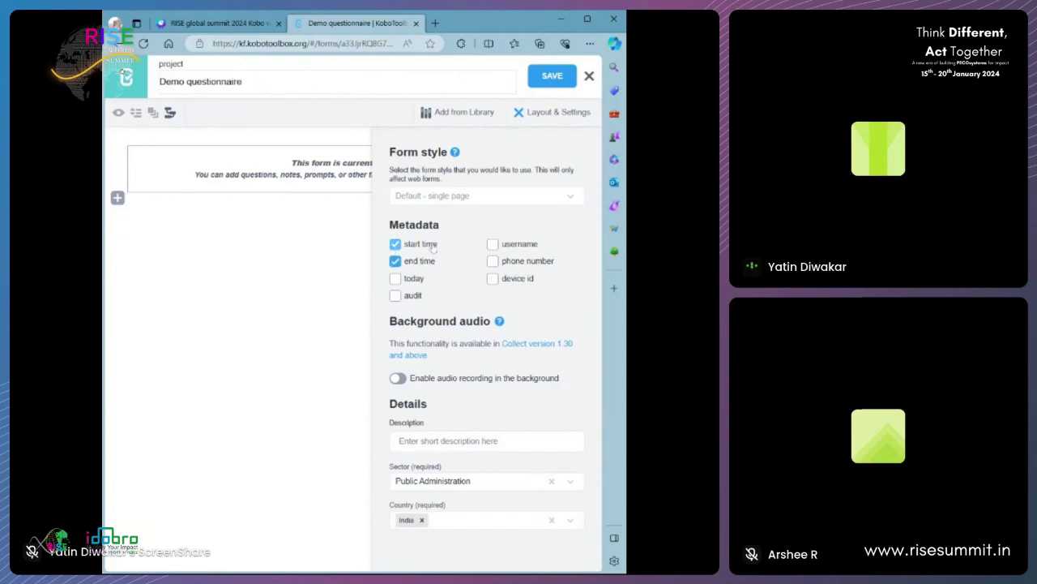
left_click_drag(389, 226, 432, 229)
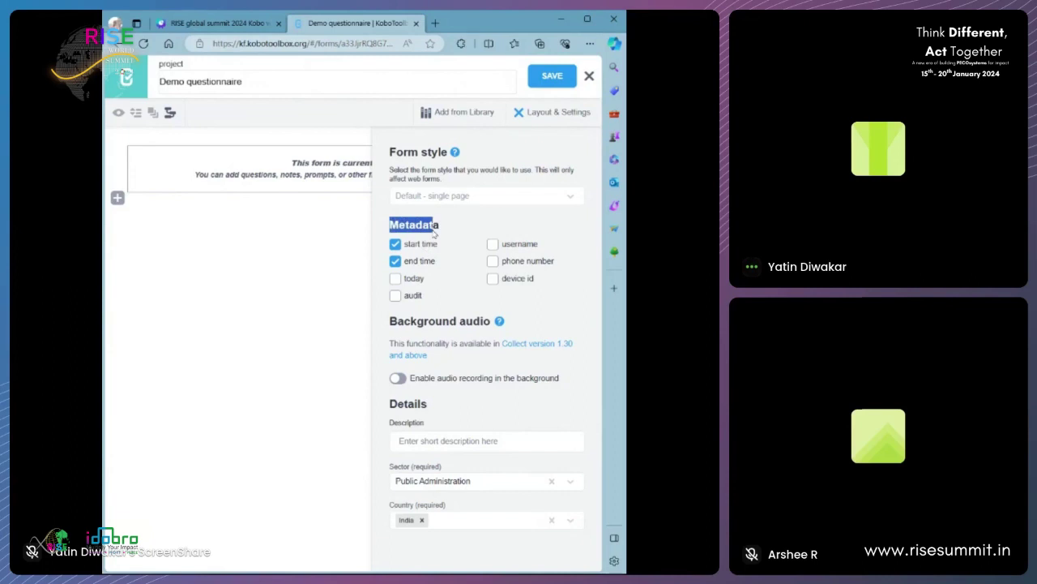
left_click(492, 244)
left_click(492, 278)
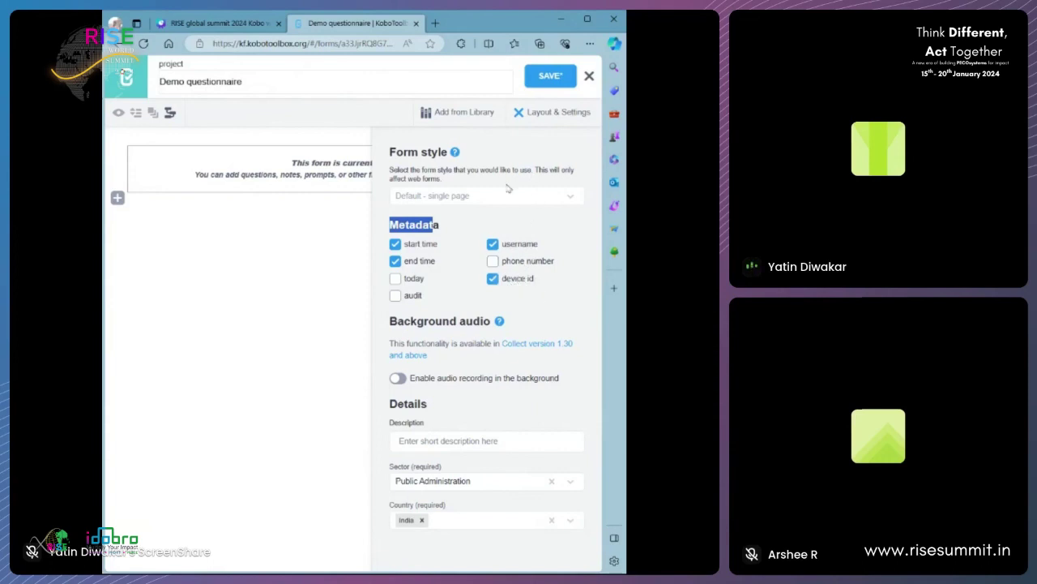
left_click(537, 113)
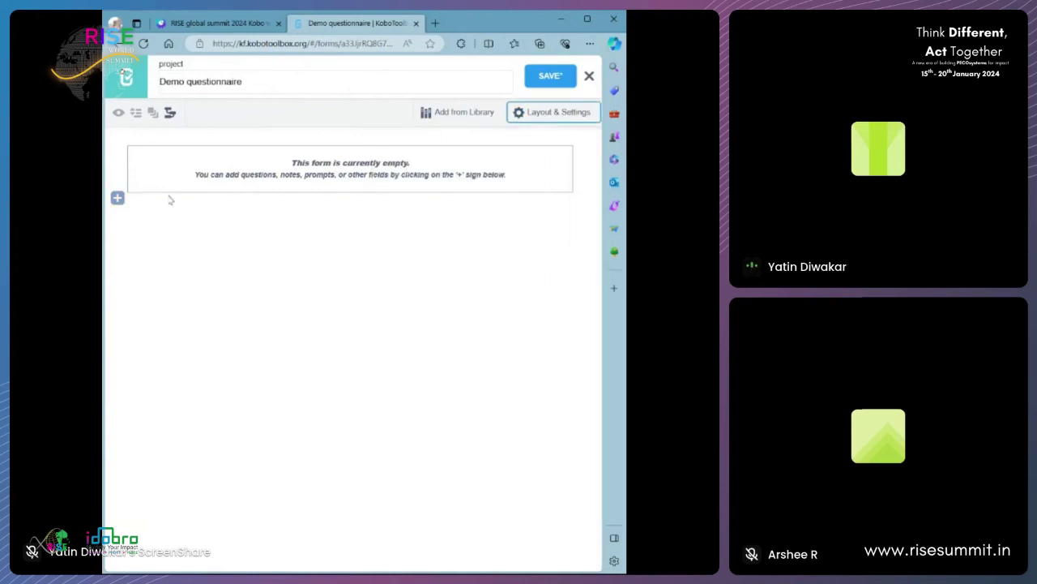
- Show page 21 of the Canva workshop deck, the Demo Questionnaire table, in a maximized window
left_click(117, 199)
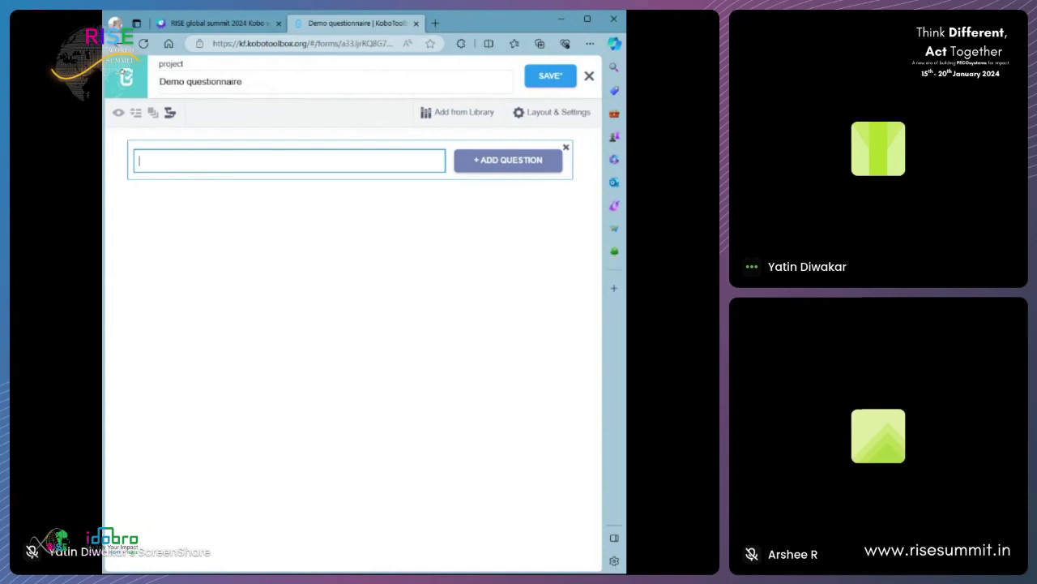
left_click(243, 23)
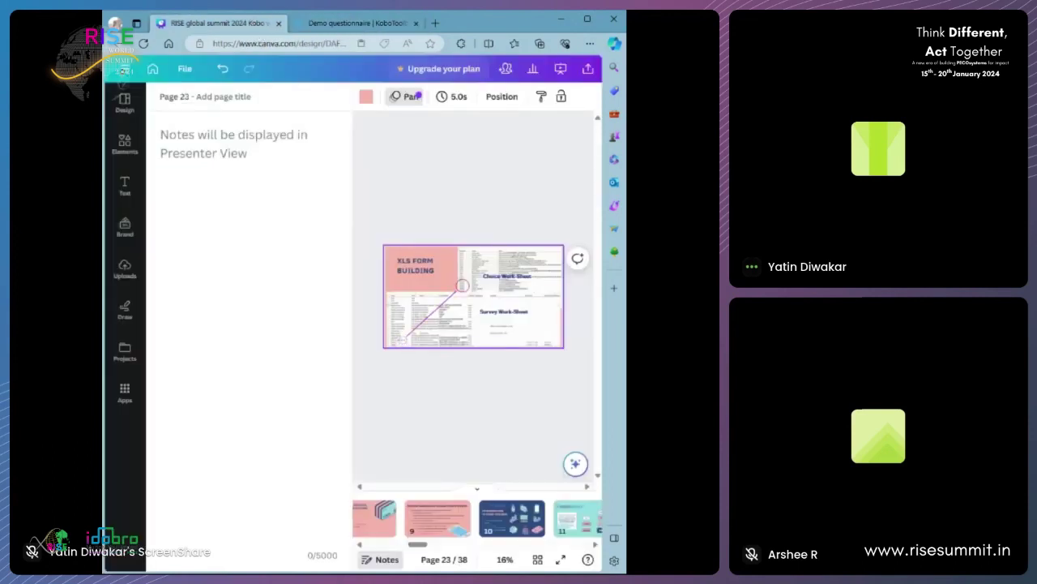
left_click_drag(417, 548, 411, 549)
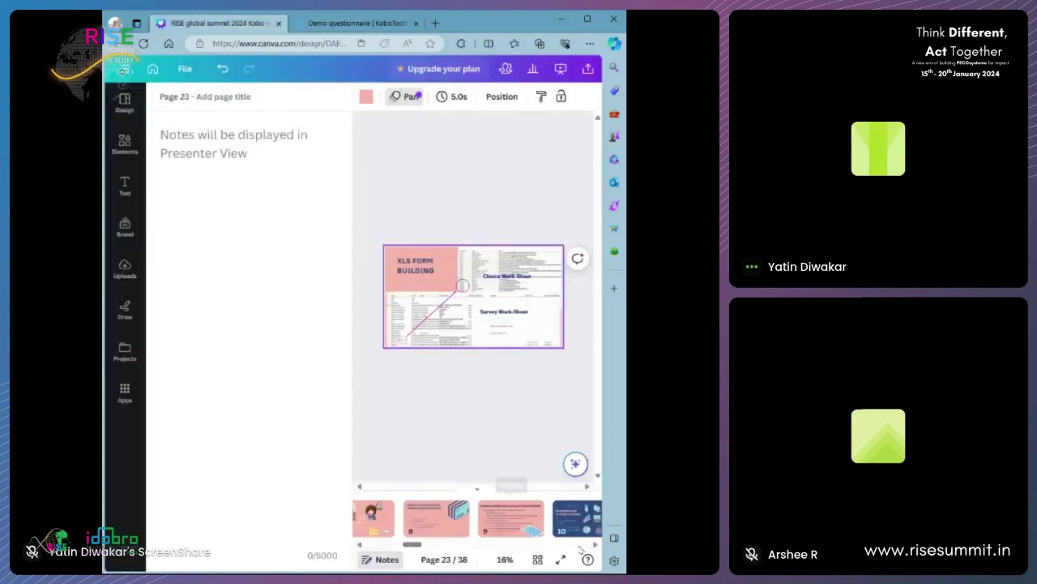
left_click(595, 547)
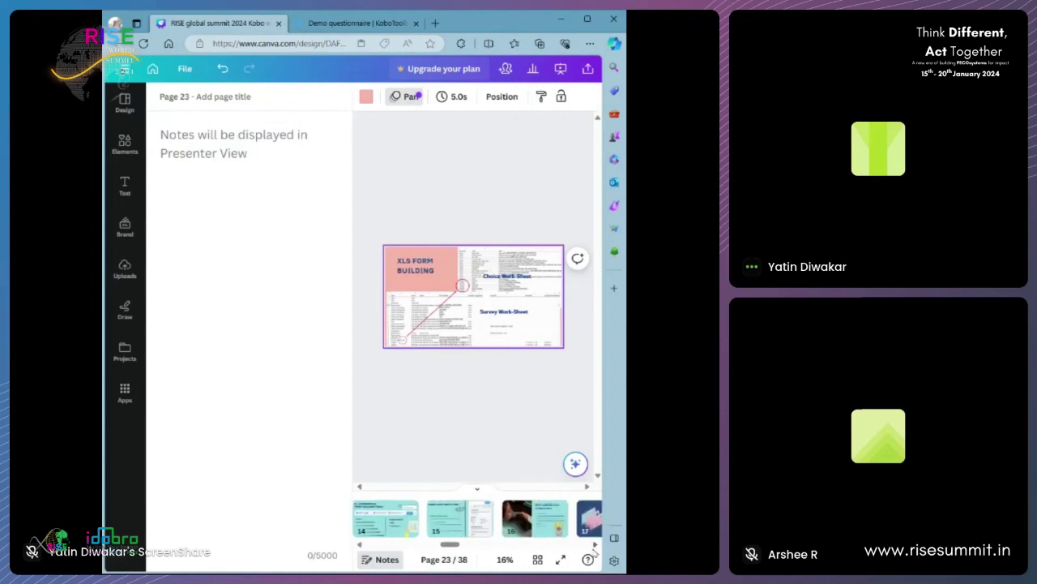
left_click(595, 547)
left_click(595, 546)
left_click(595, 546)
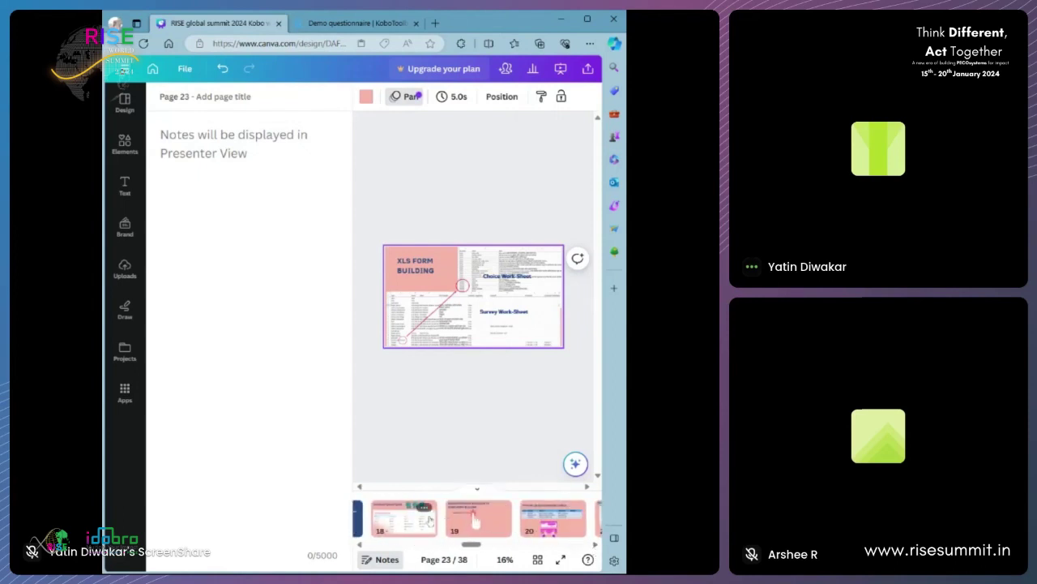
left_click(595, 546)
left_click(582, 517)
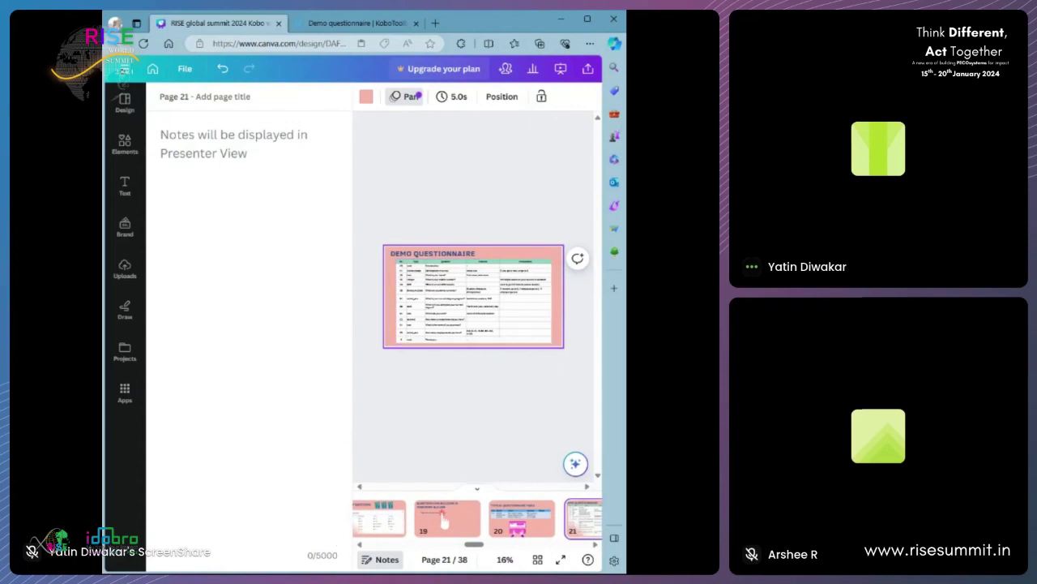
left_click(588, 18)
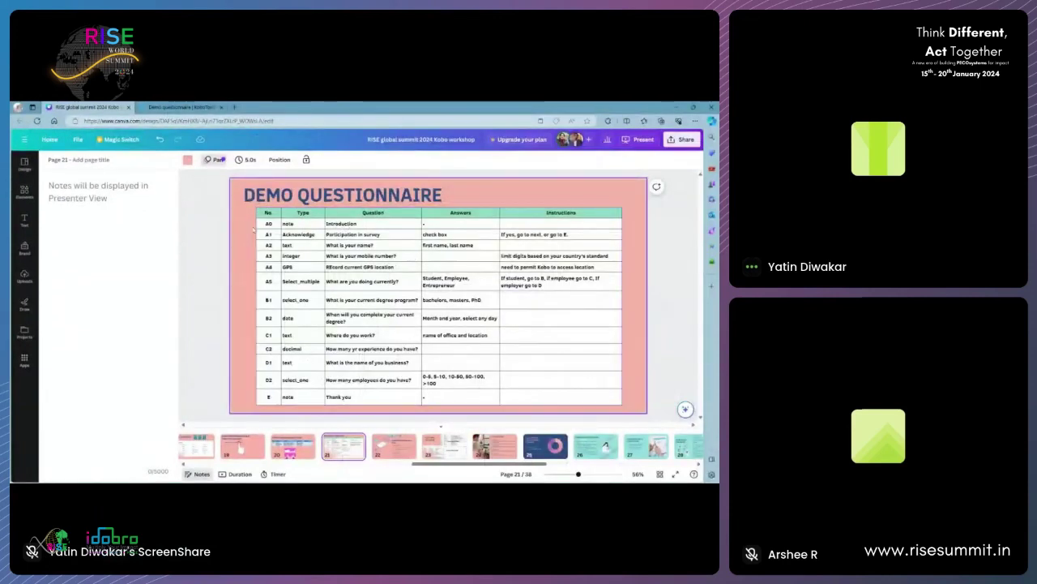
- Add an introduction note reading 'Introduction: Hi hello, i am' to the form
left_click(185, 106)
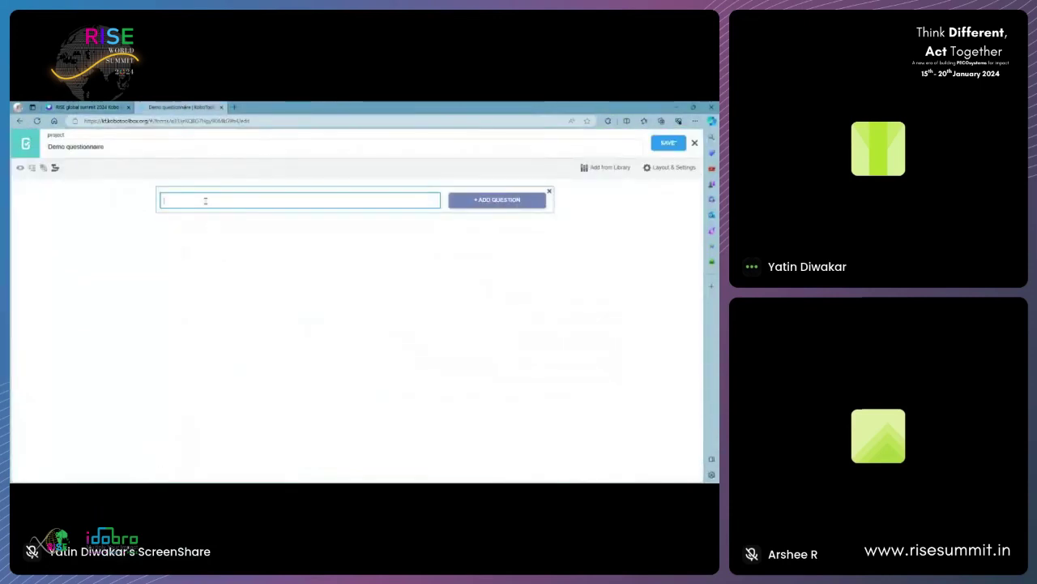
type("Introduction: Hi, hello, i am")
left_click(476, 203)
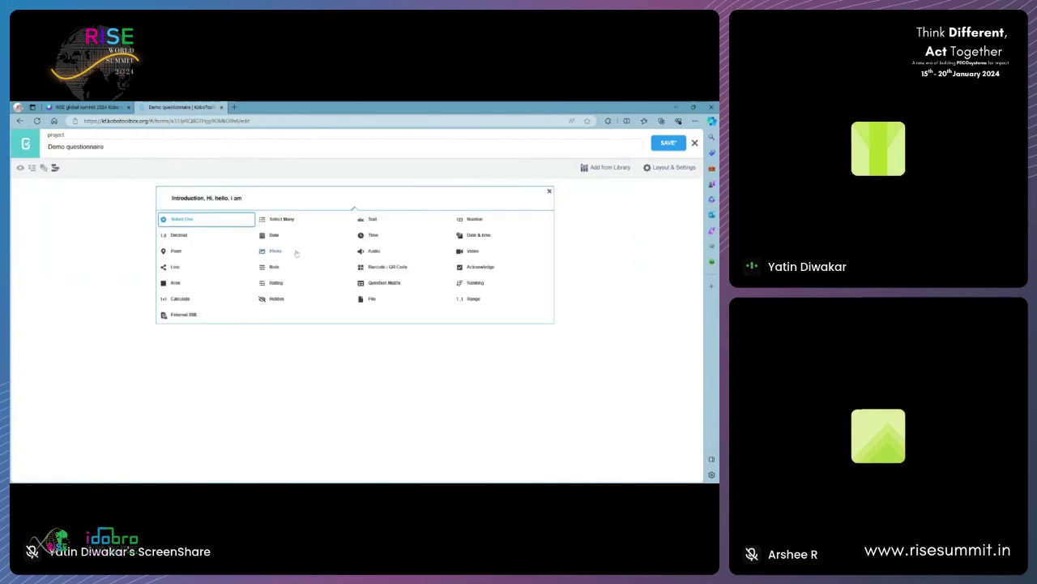
left_click(271, 247)
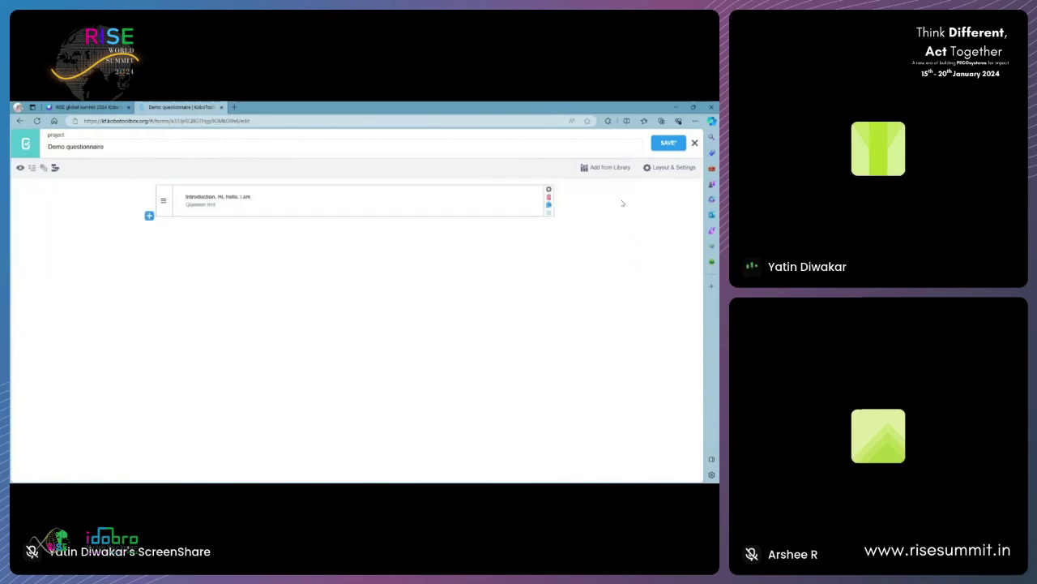
- Add an Acknowledge-type question after the introduction, following the Canva slide
left_click(149, 216)
left_click(87, 107)
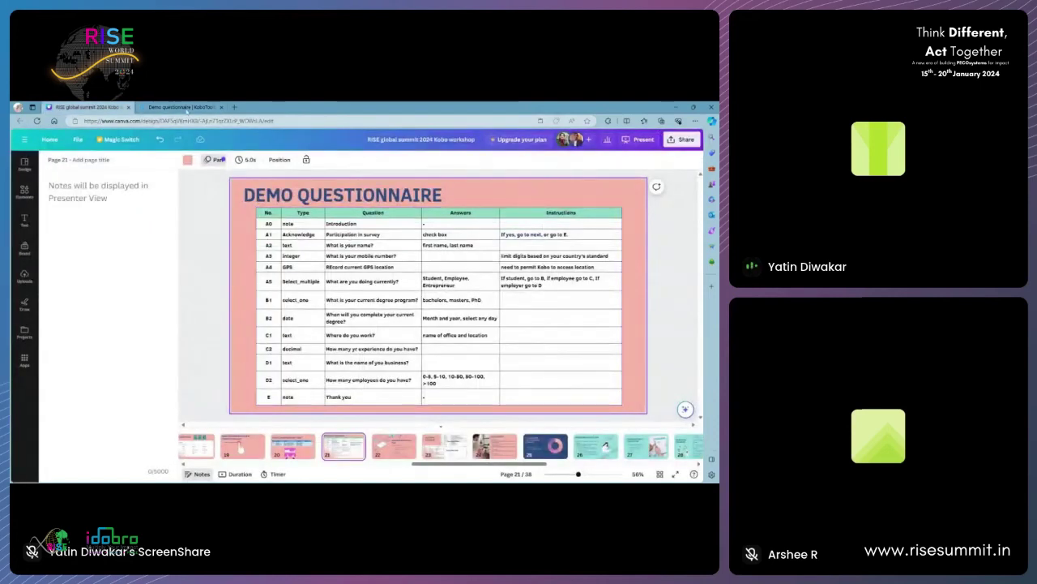
left_click(180, 107)
left_click(477, 235)
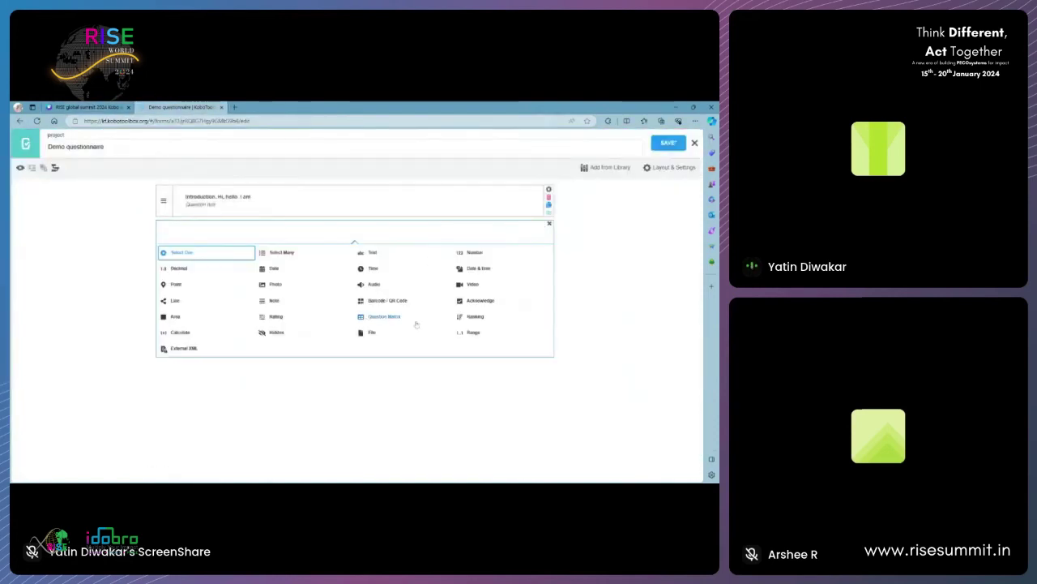
left_click(472, 302)
- Rewrite the Acknowledge question's label, then check the slide for the next question
left_click(199, 228)
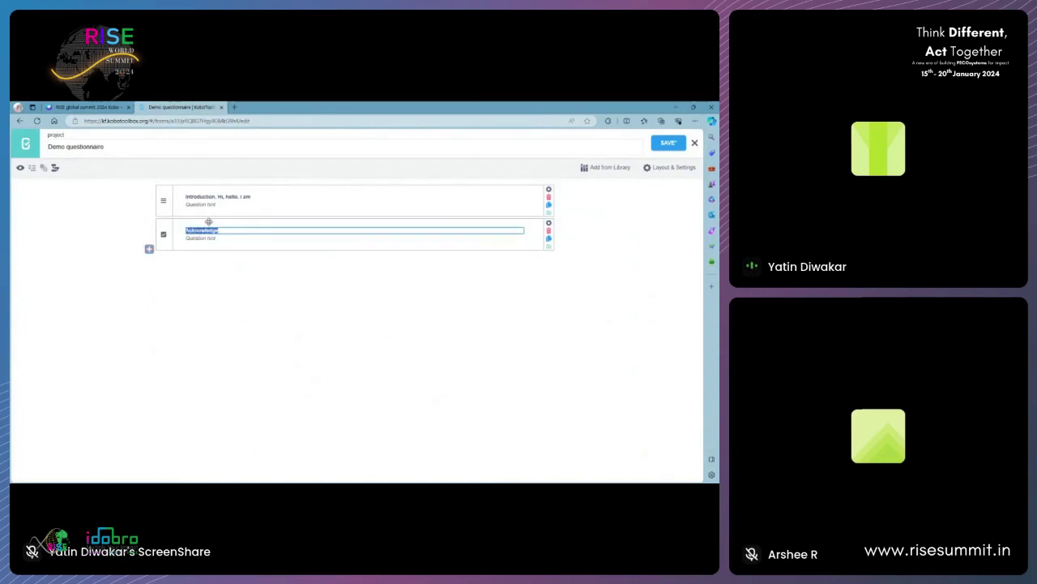
left_click(219, 231)
double_click(217, 230)
left_click(214, 239)
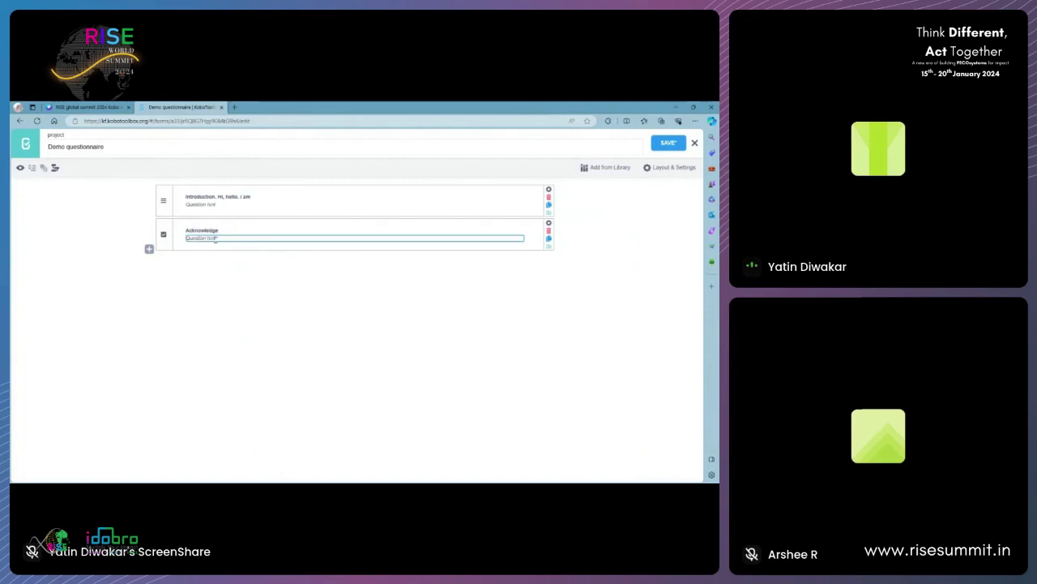
left_click(225, 231)
left_click_drag(219, 230, 184, 235)
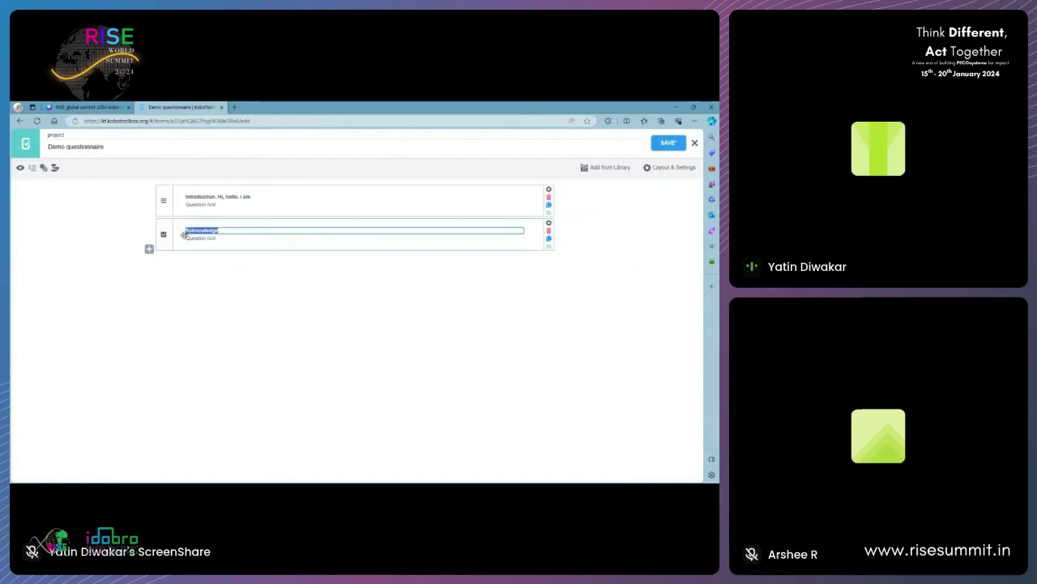
left_click(231, 230)
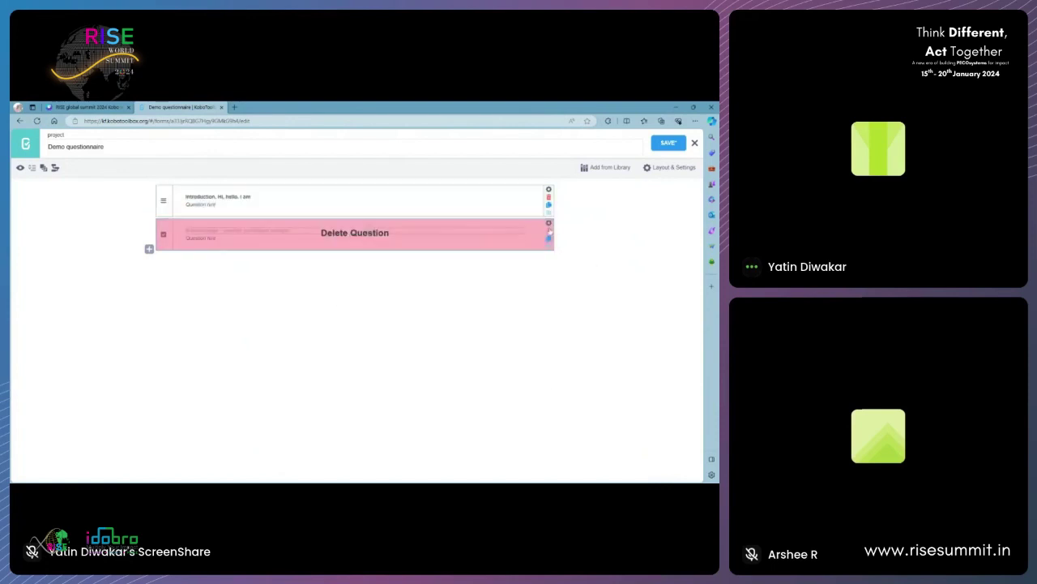
left_click(200, 285)
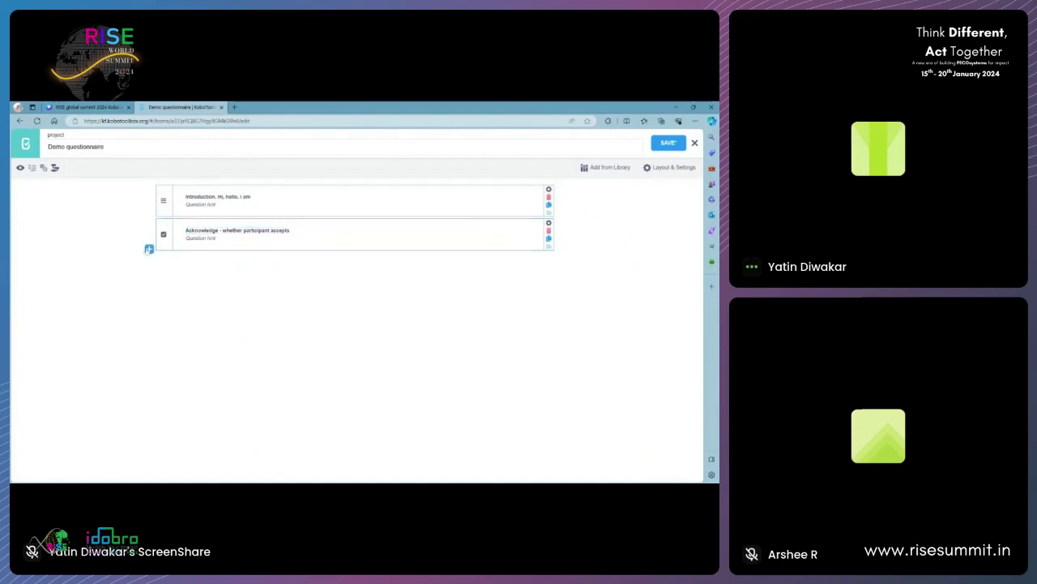
left_click(149, 249)
left_click(82, 107)
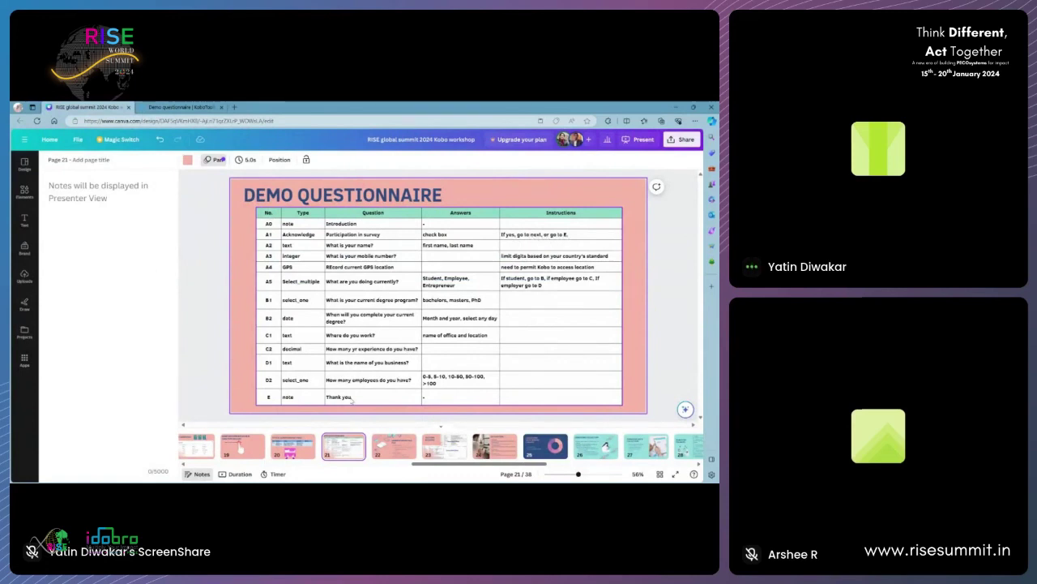
- Prefix the introduction and Acknowledge question labels with A0 and A1
left_click(174, 108)
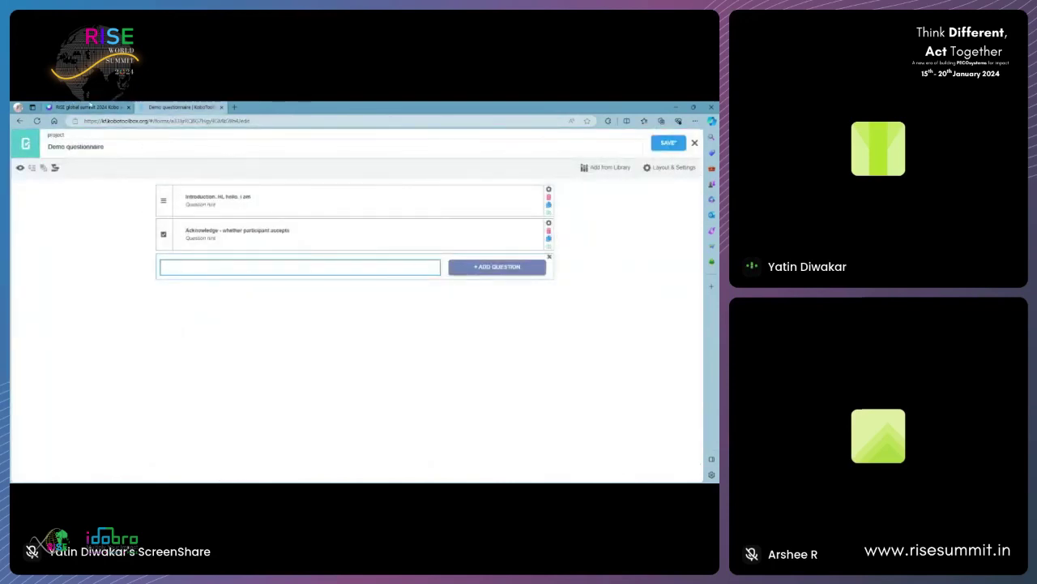
left_click(95, 107)
left_click(183, 106)
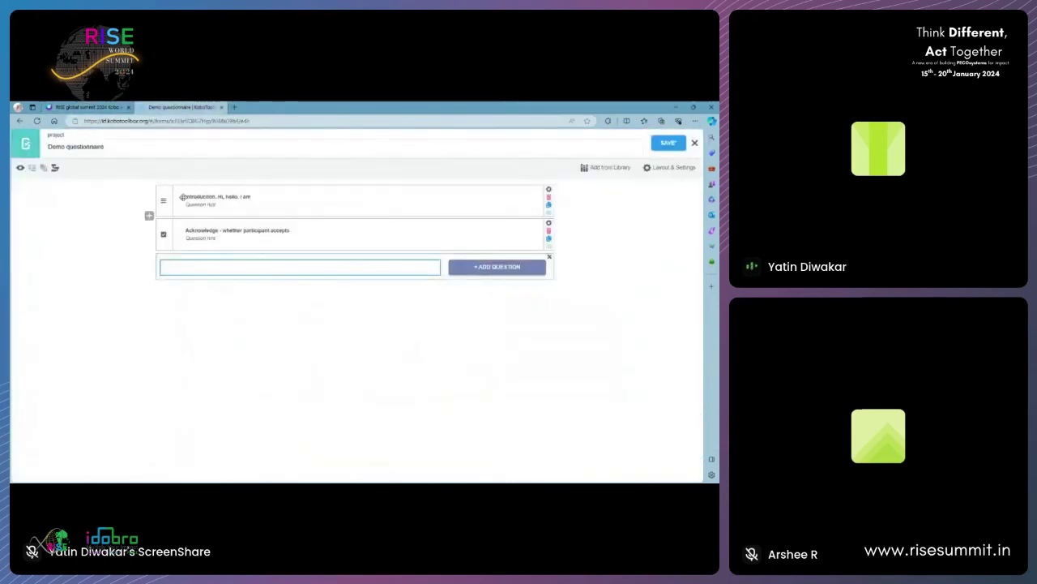
left_click(185, 197)
type("All")
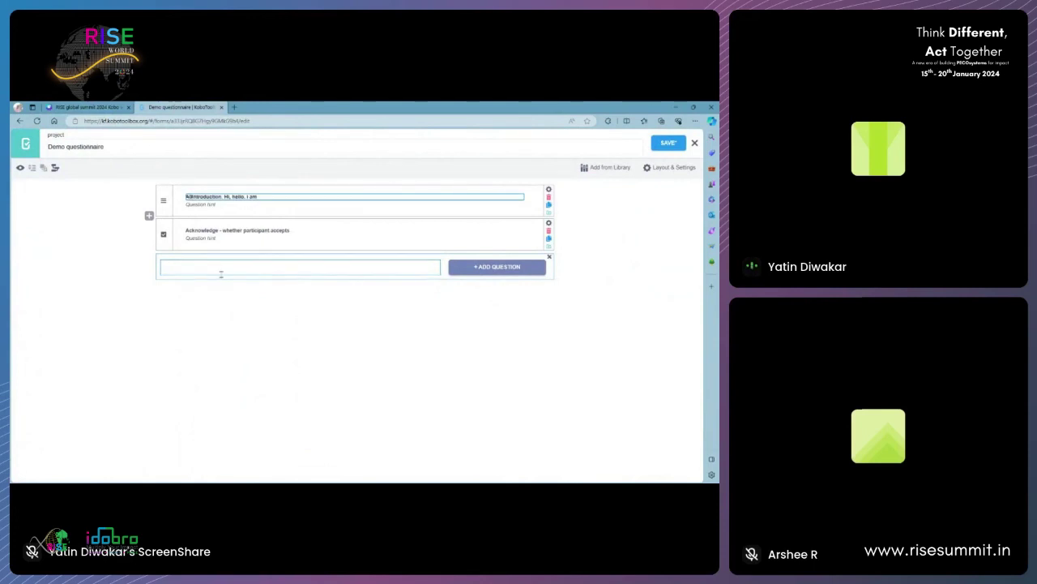
left_click(187, 227)
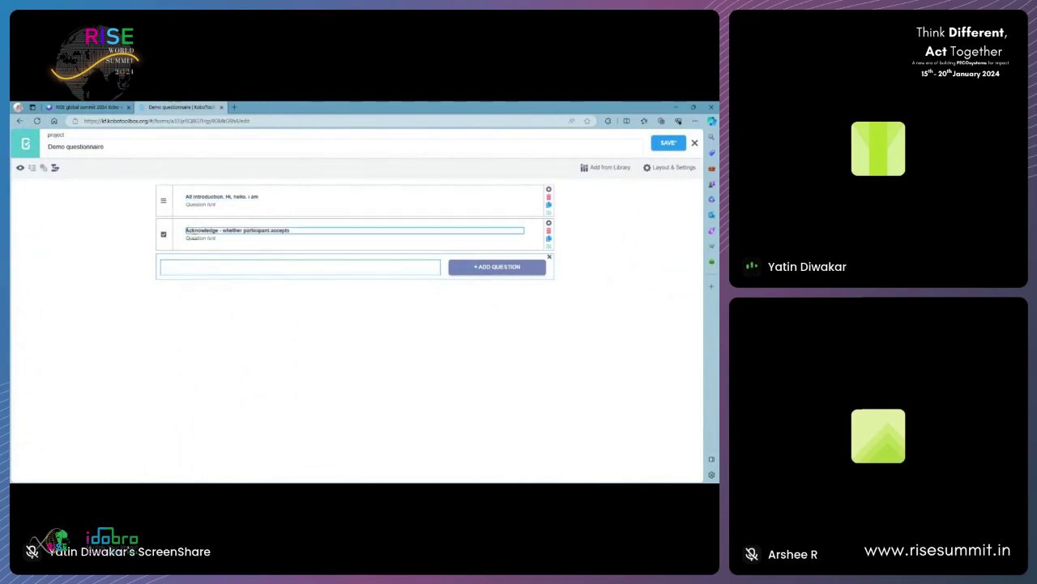
type("A1")
left_click(183, 266)
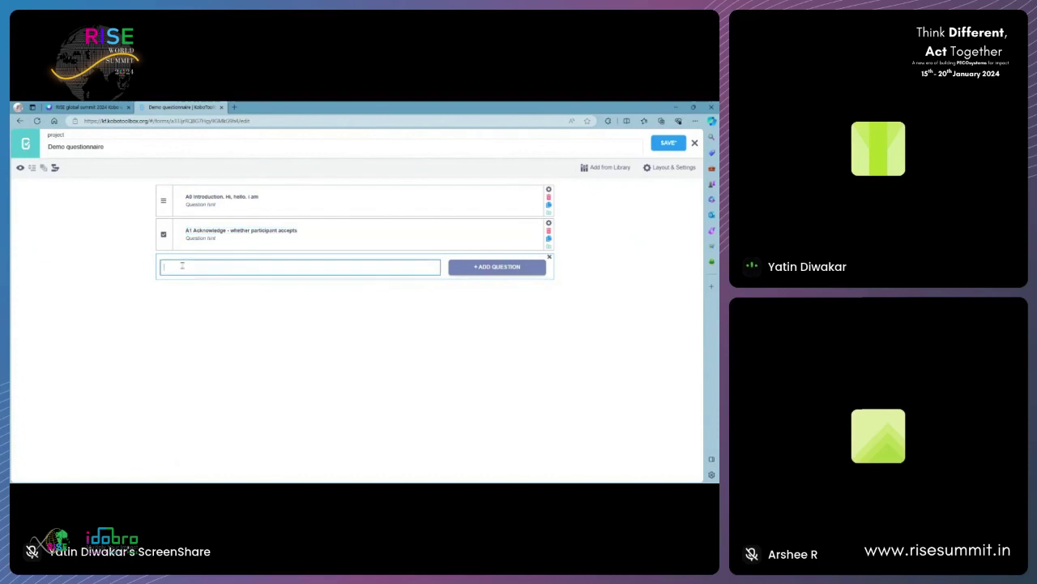
- Add a Text question labelled 'name' as the third question
left_click(82, 106)
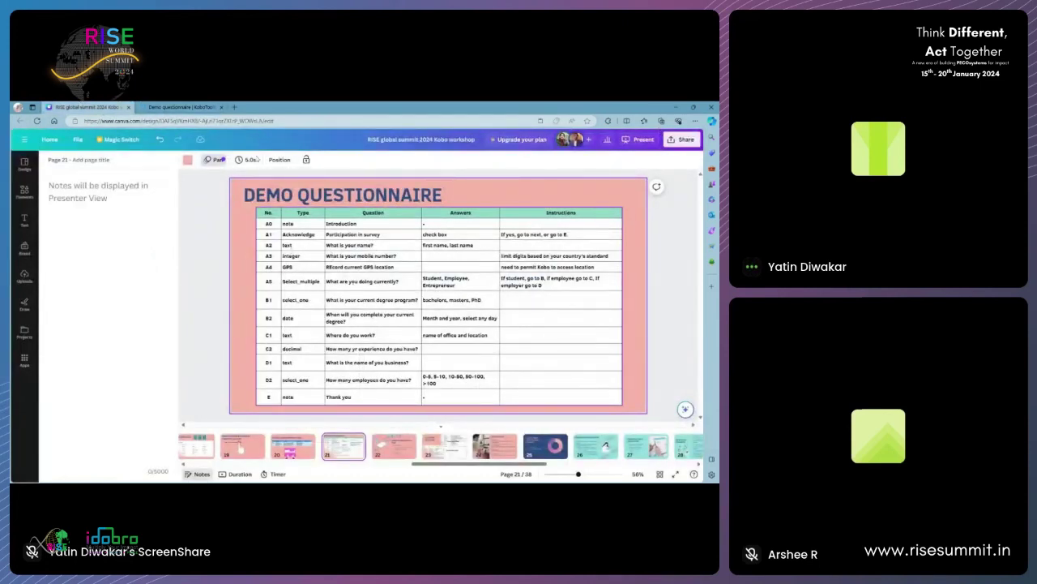
left_click(192, 107)
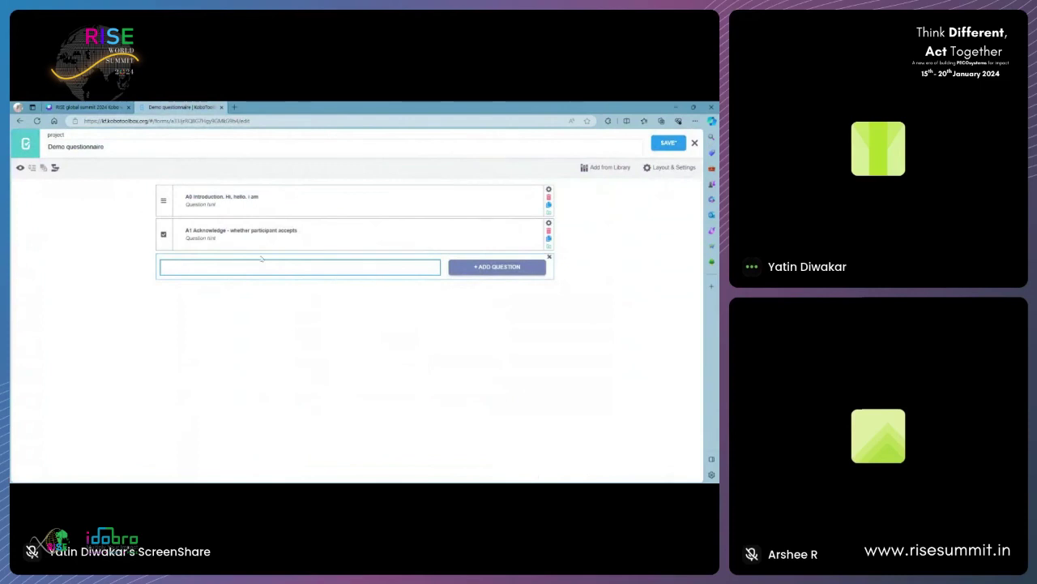
type("name")
left_click(462, 266)
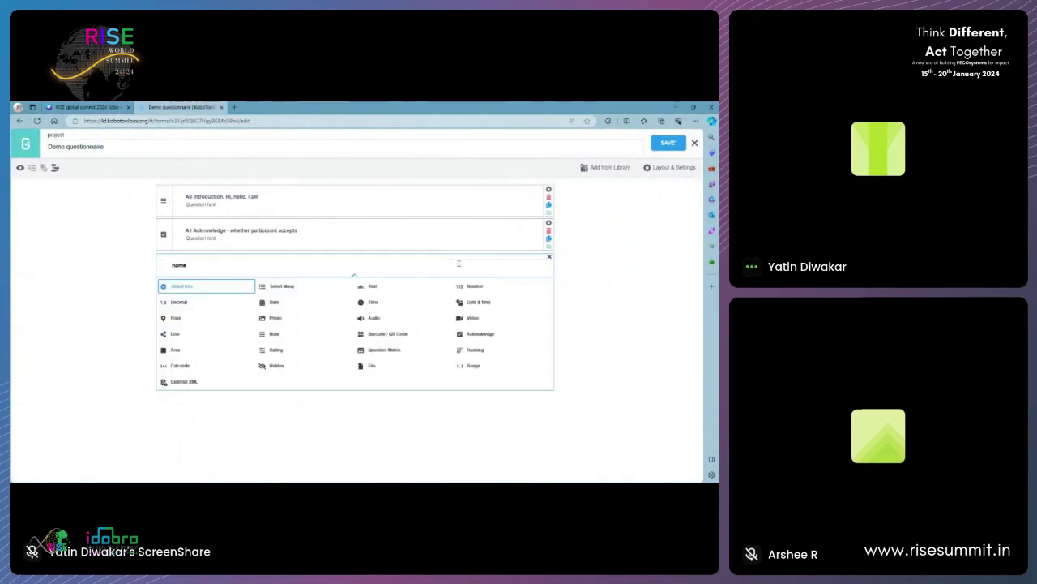
left_click(375, 287)
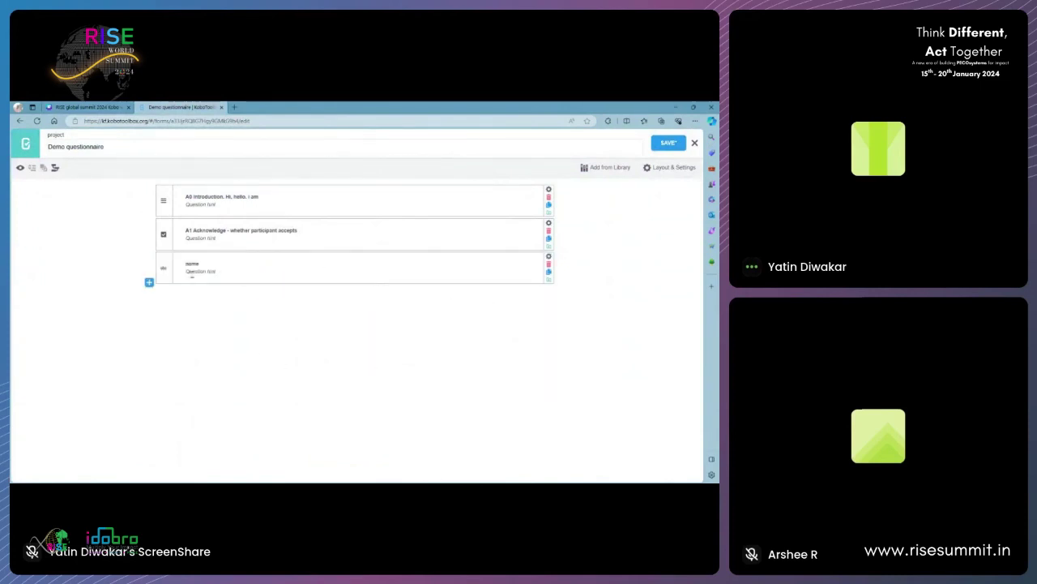
left_click(85, 107)
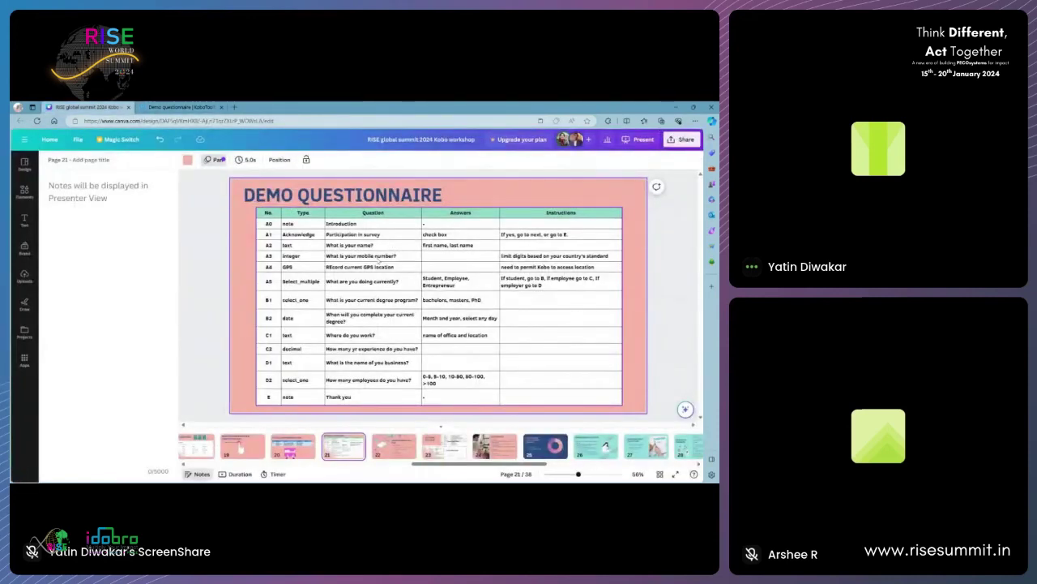
left_click(180, 107)
- Add a Decimal question below name and label it 'Phone number'
left_click(149, 283)
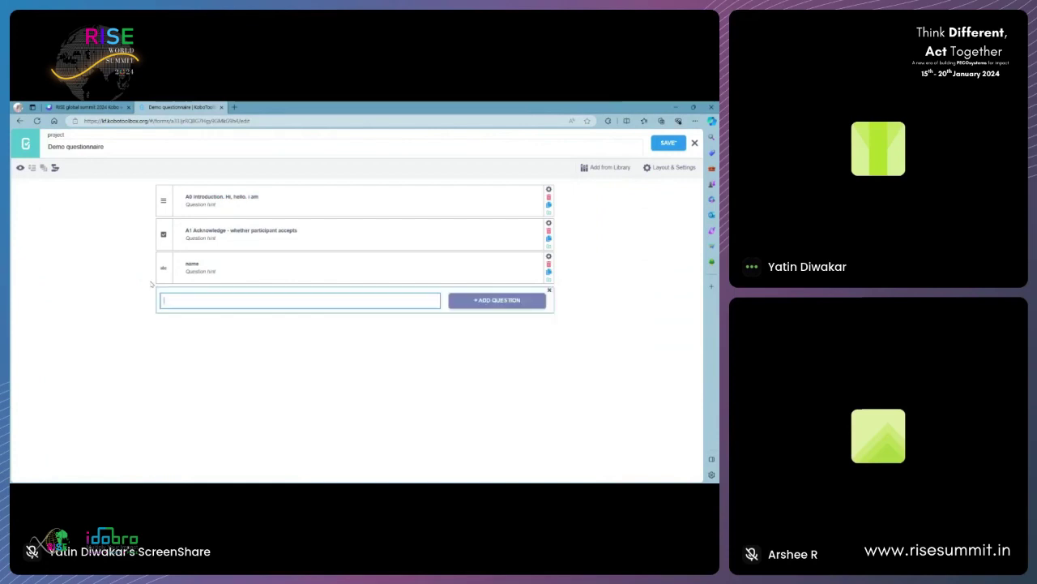
left_click(530, 300)
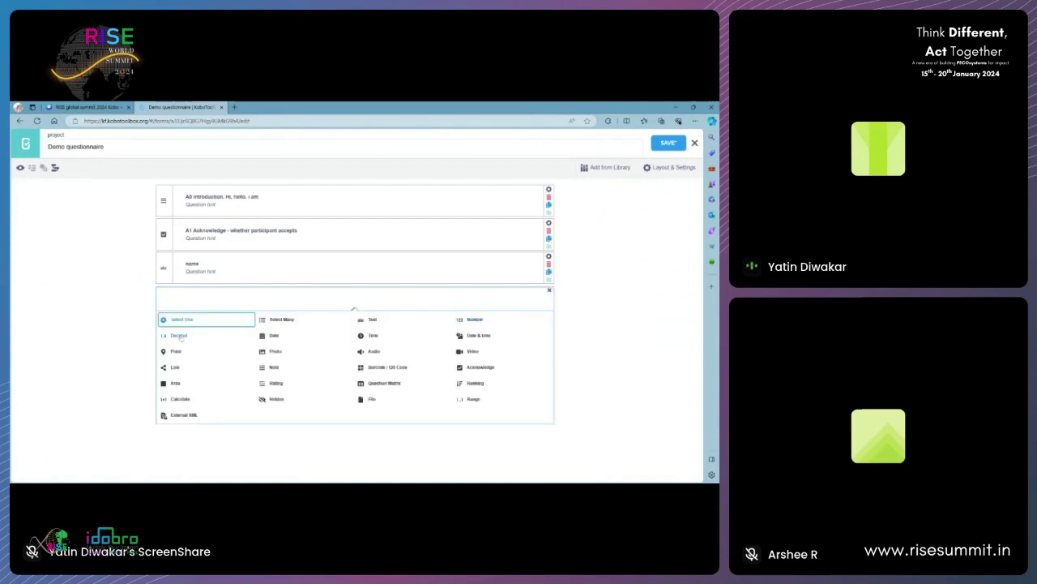
left_click(178, 336)
left_click(206, 298)
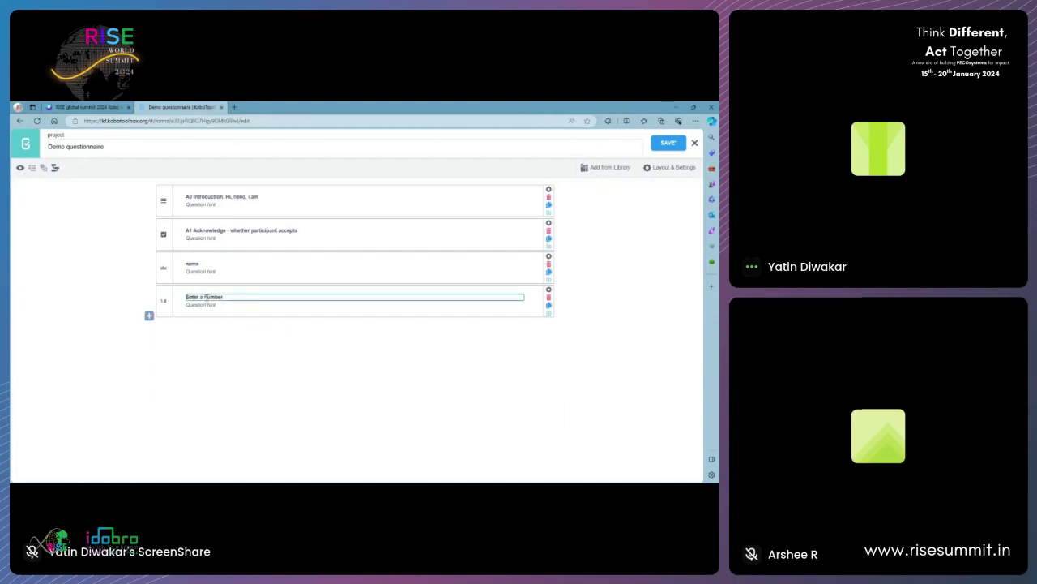
double_click(206, 299)
key("ctrl+a")
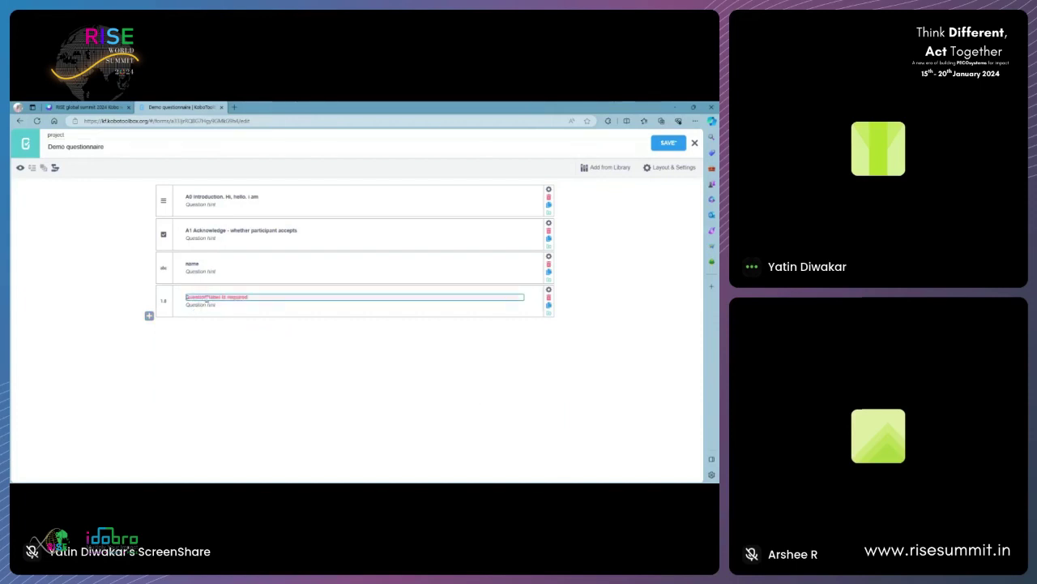
type("Phone number")
left_click(324, 351)
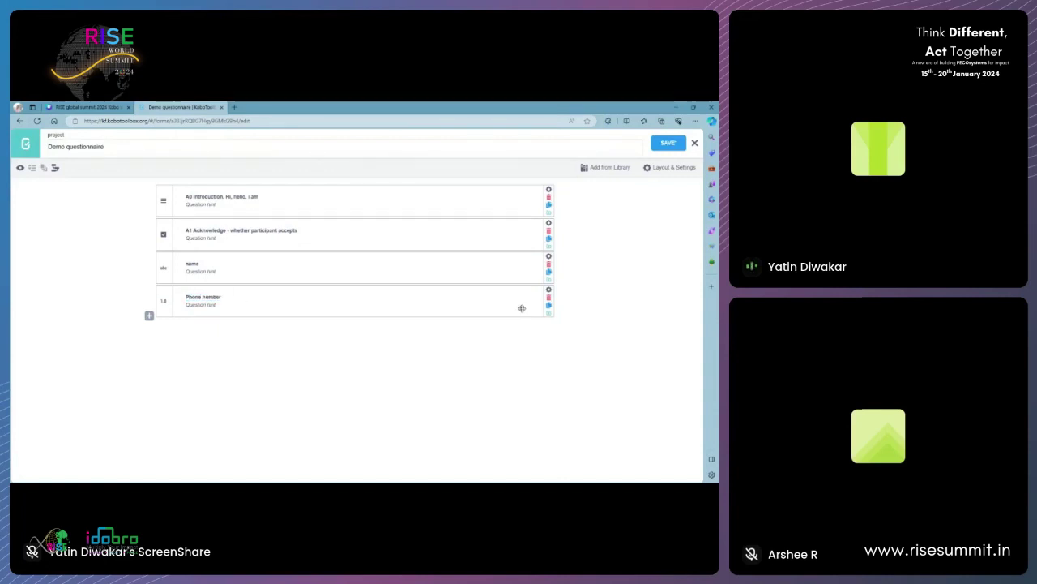
left_click(122, 107)
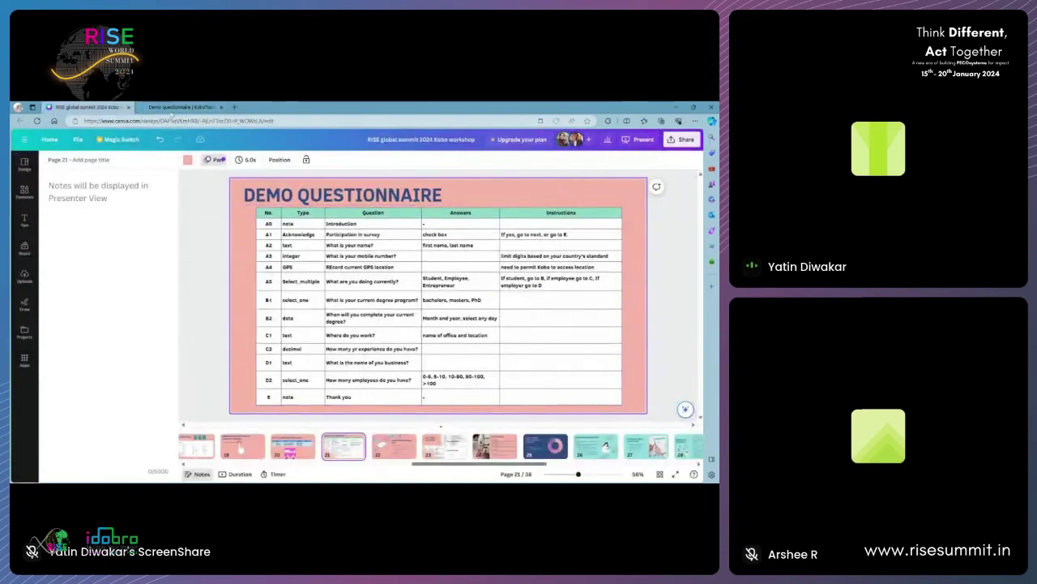
left_click(182, 107)
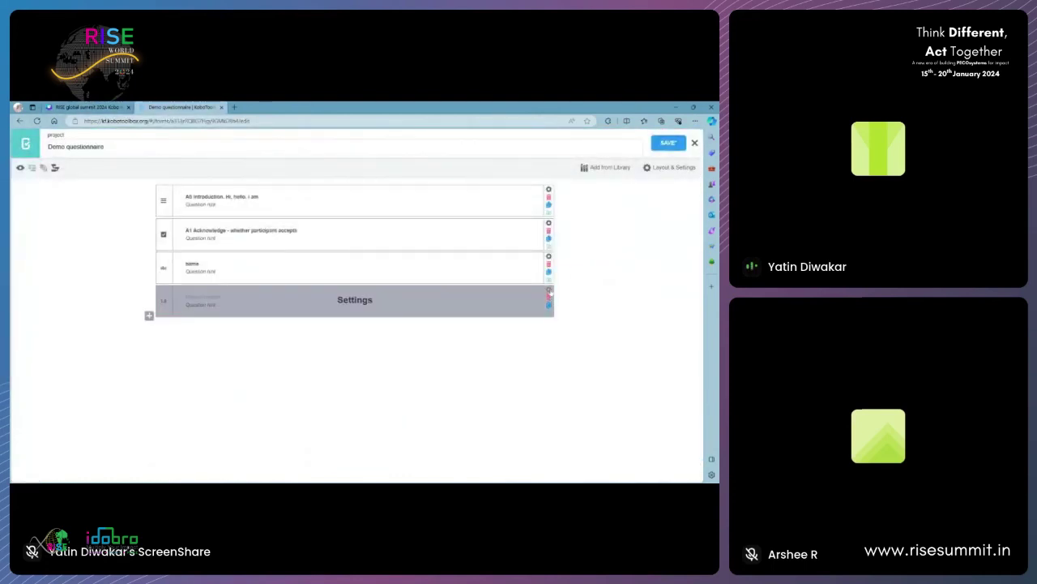
- Add a minimum (>=) validation condition to Phone number's settings
left_click(548, 290)
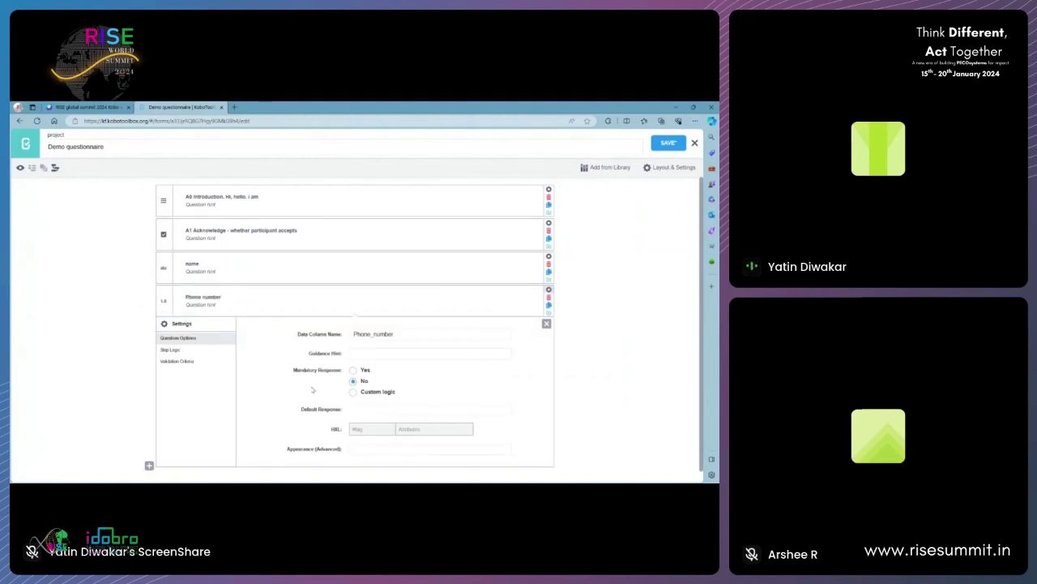
scroll(313, 390, "down", 1)
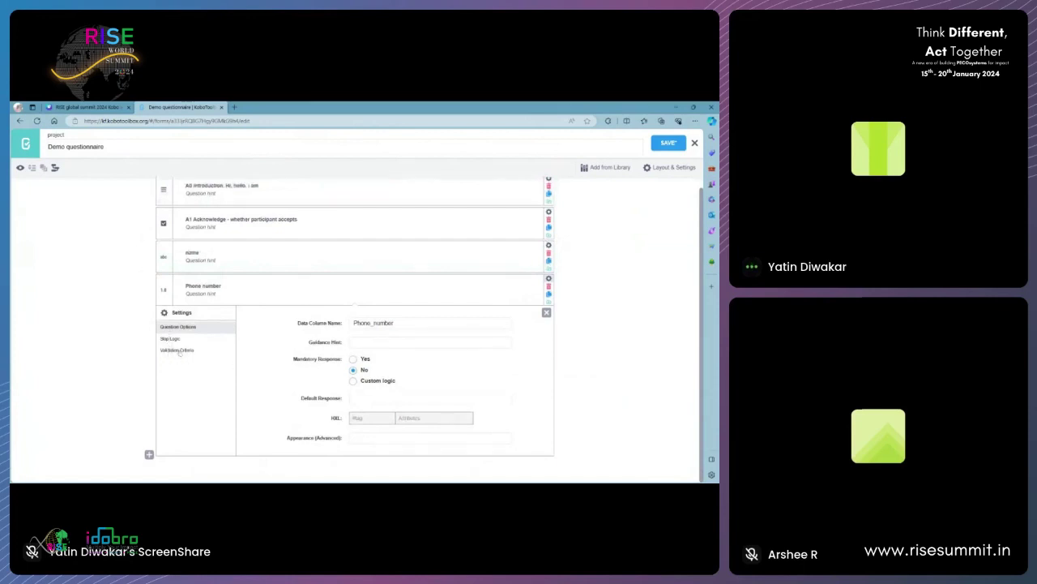
left_click(179, 350)
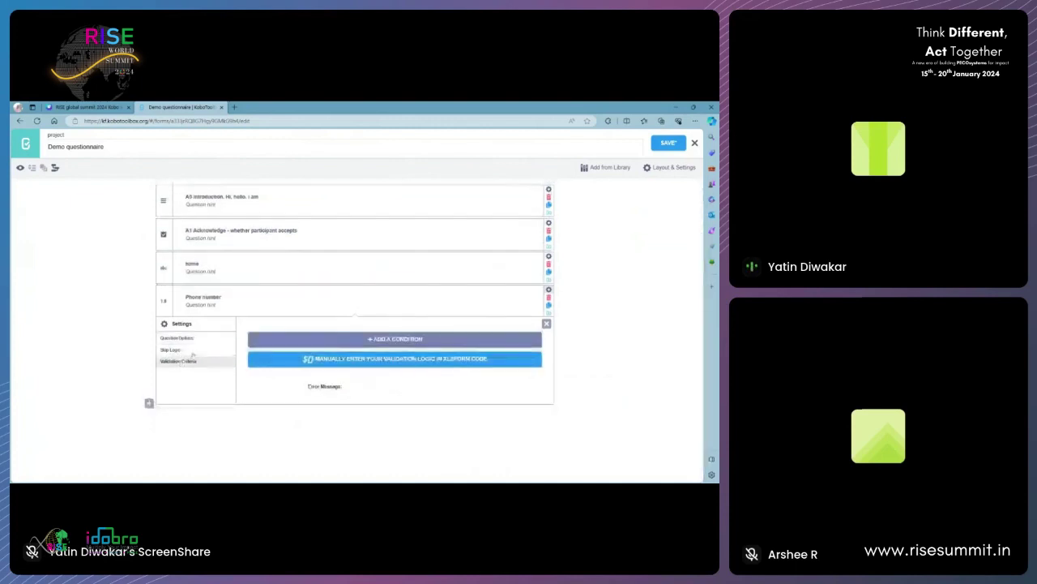
left_click(400, 340)
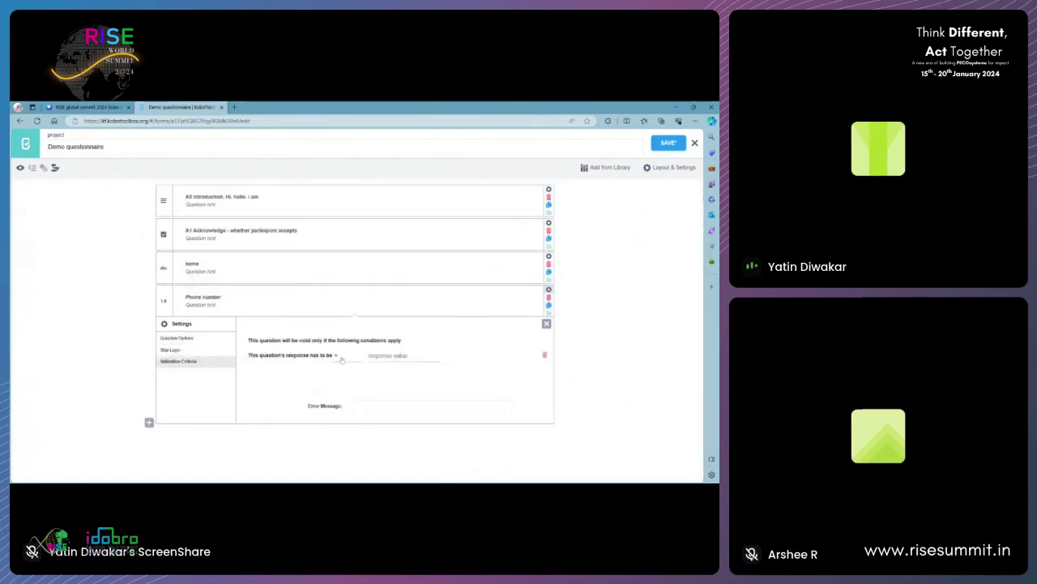
left_click(341, 357)
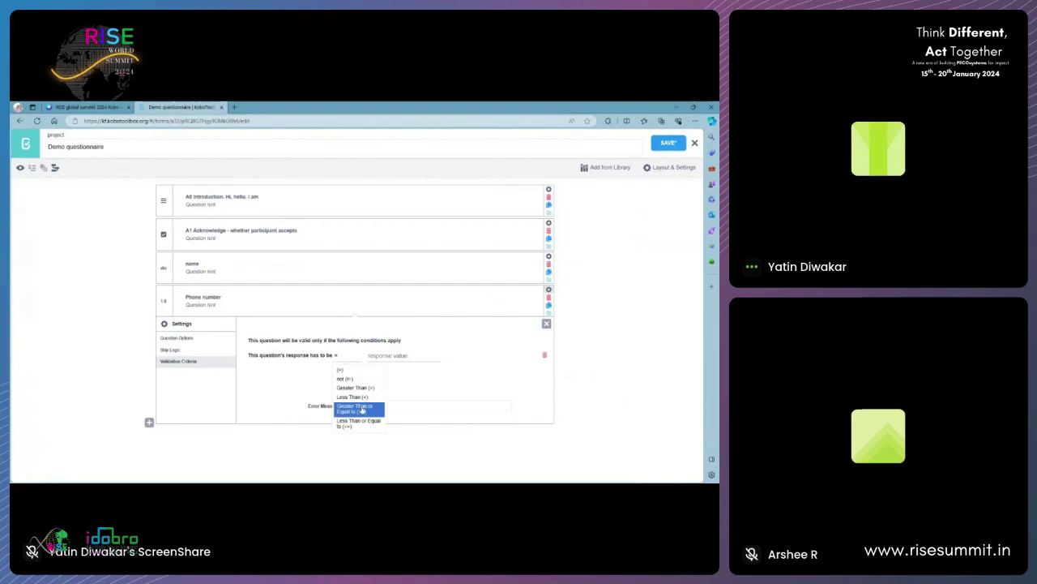
left_click(363, 411)
left_click(384, 354)
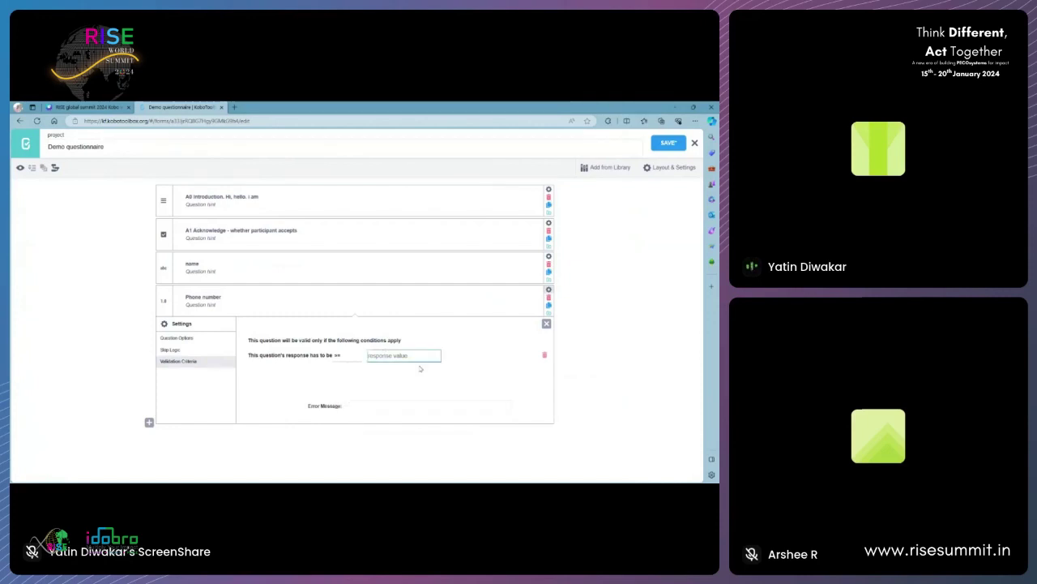
type("10000000")
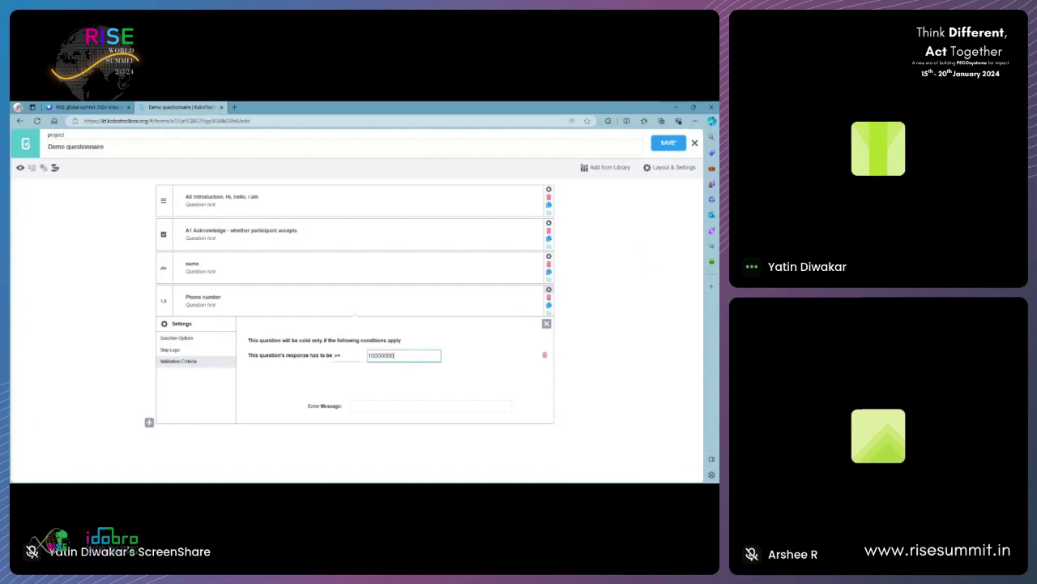
type("00")
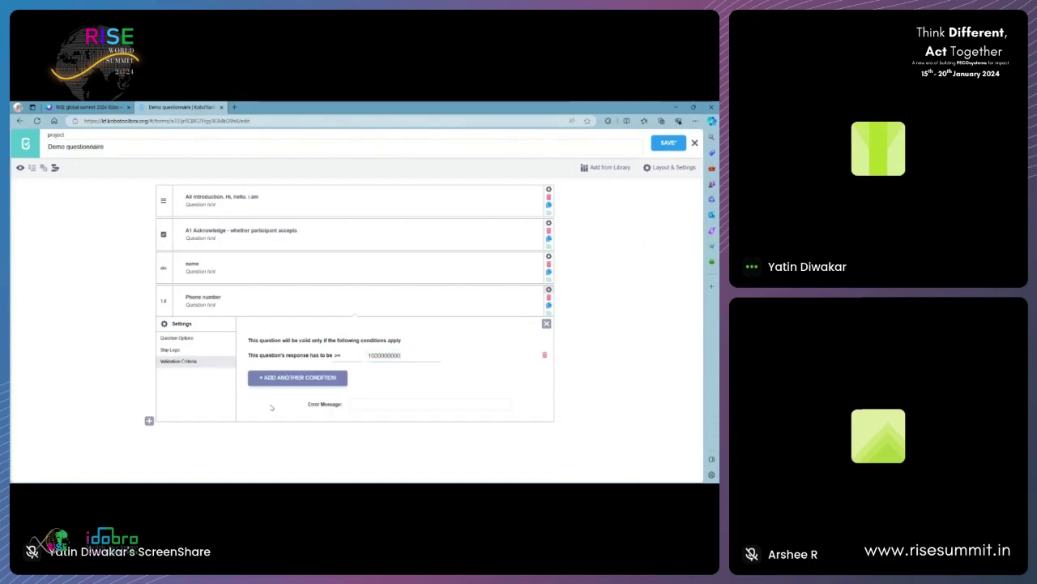
left_click(287, 379)
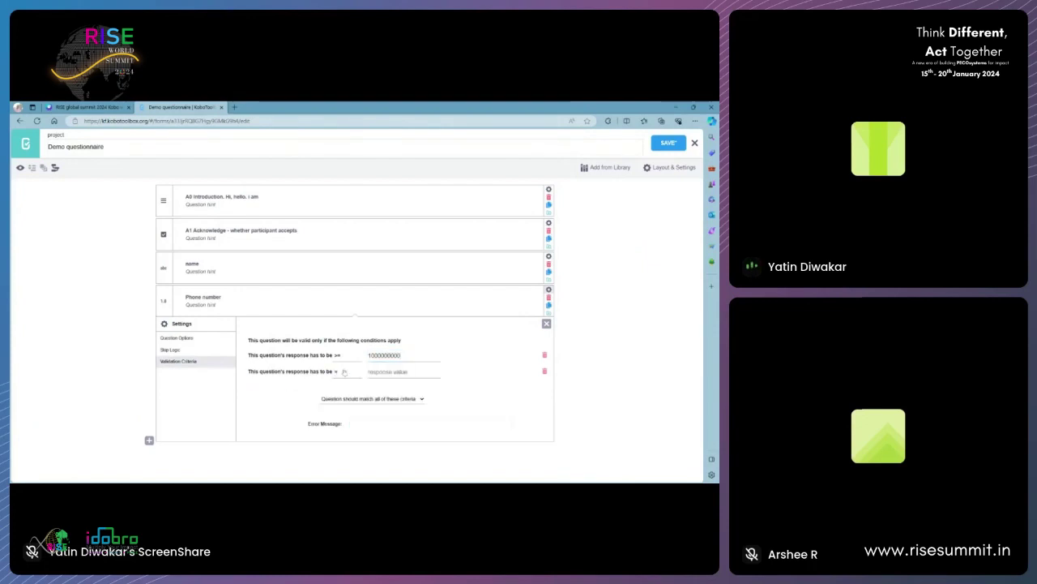
left_click(343, 371)
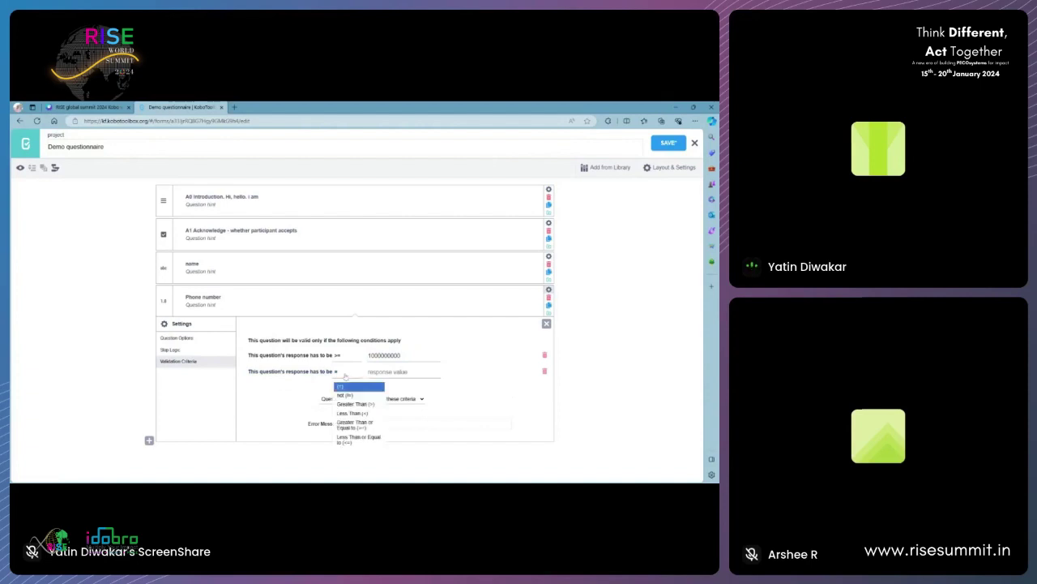
left_click(368, 440)
left_click(385, 373)
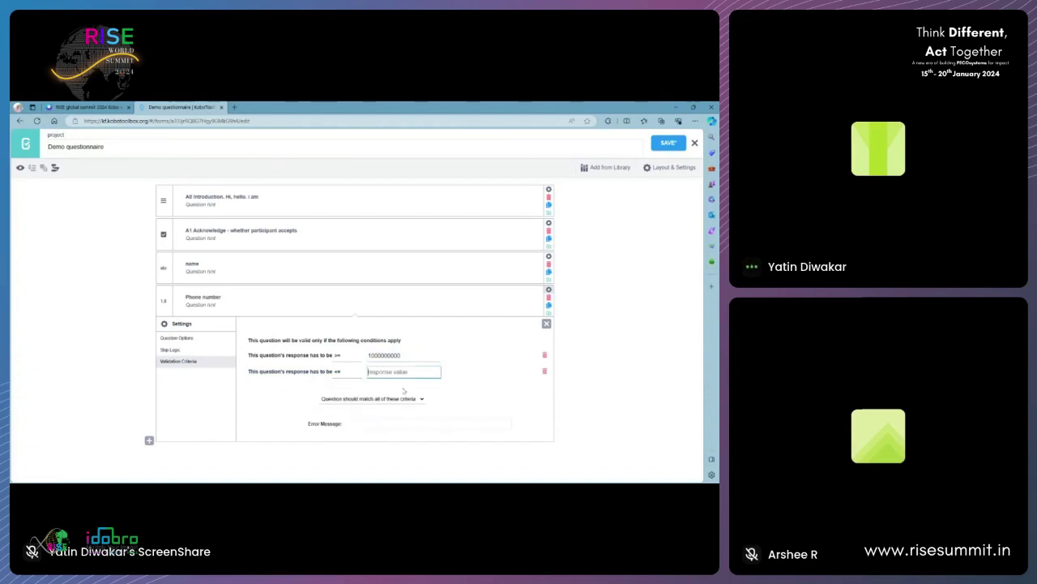
type("9999999999")
left_click(260, 418)
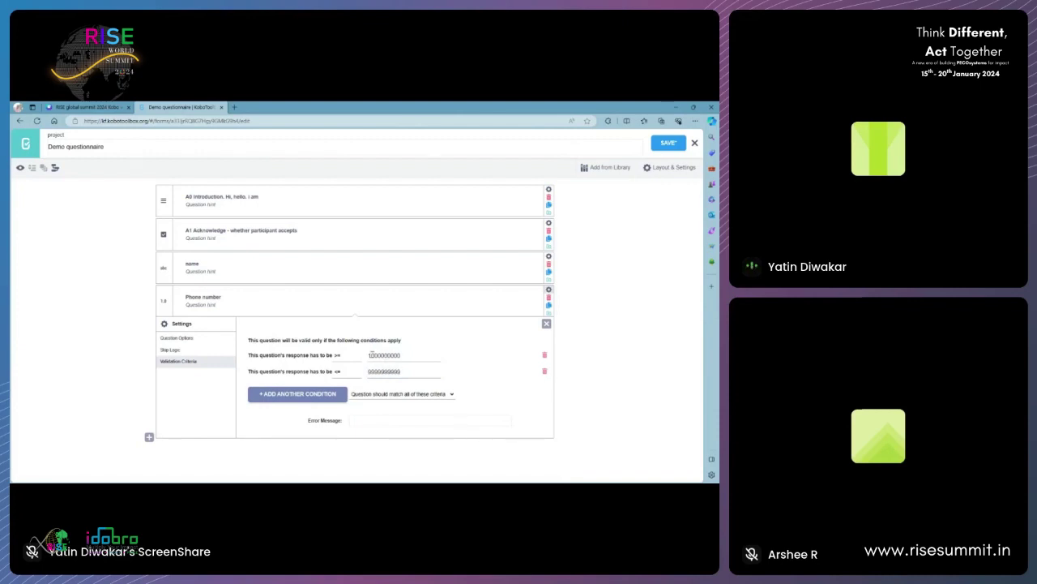
left_click(370, 354)
left_click(501, 402)
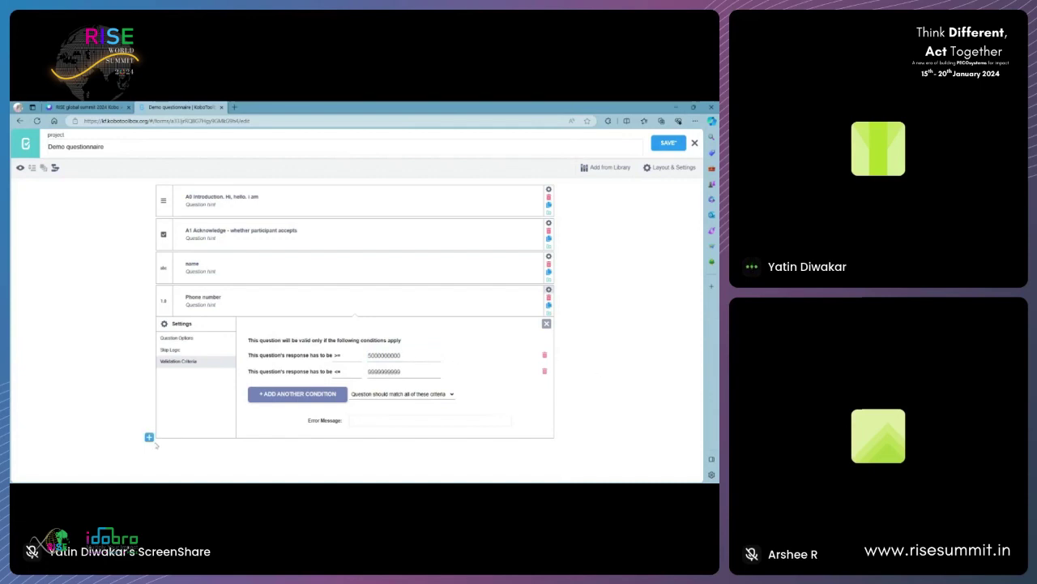
- Add a 'Location' question of GPS Point type after Phone number
left_click(546, 324)
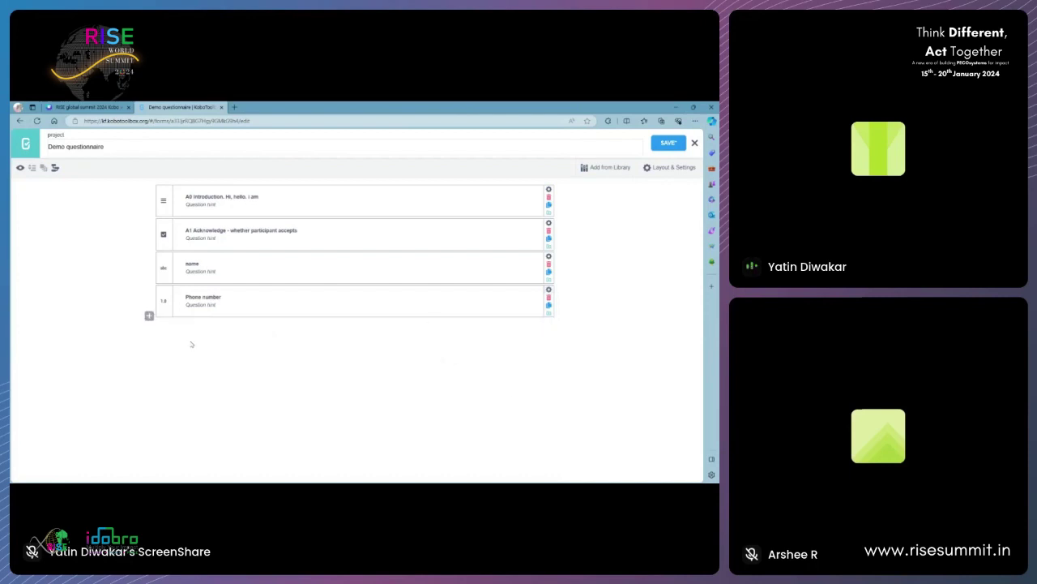
left_click(149, 313)
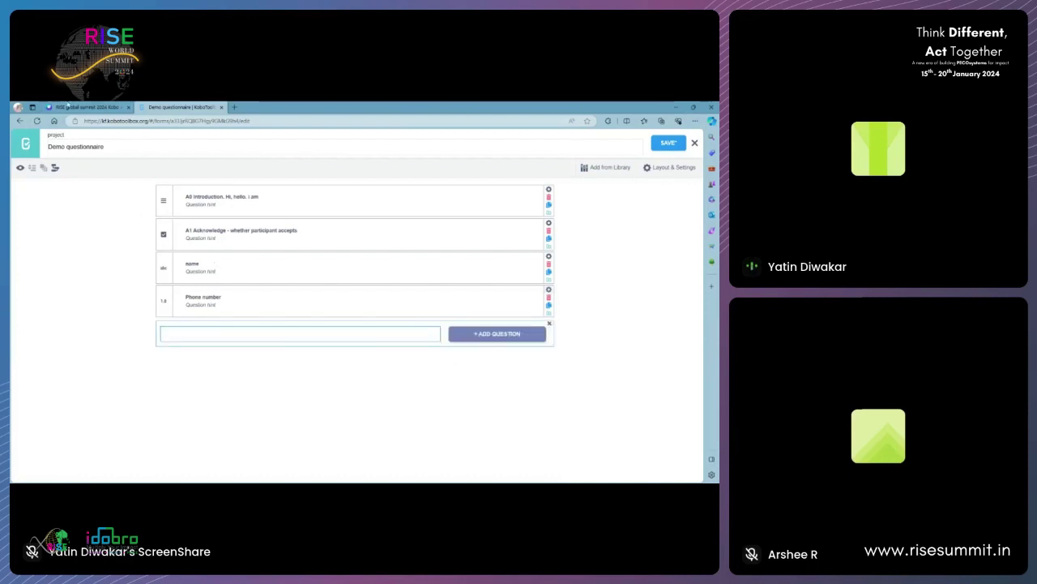
left_click(69, 106)
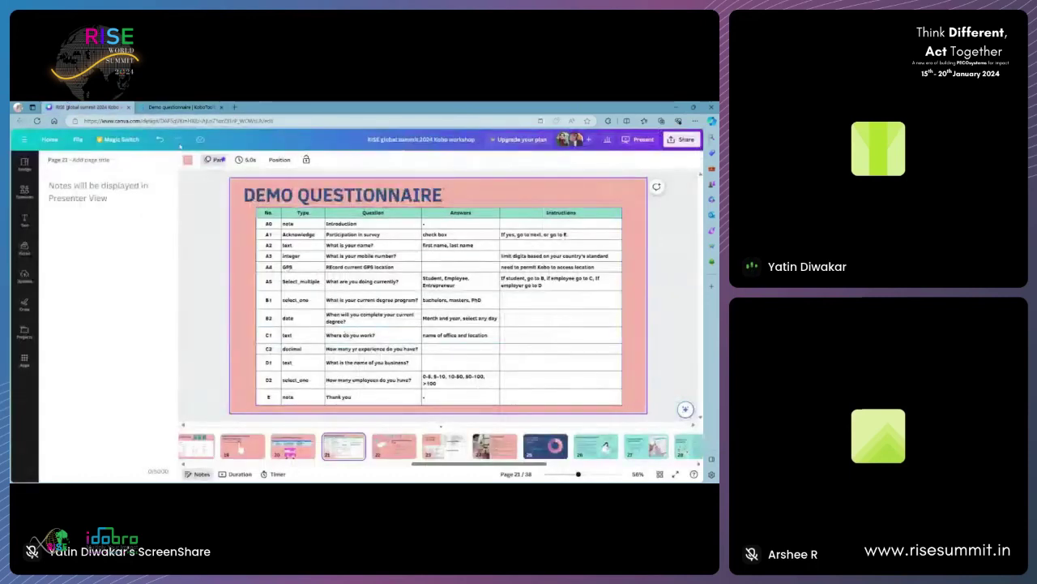
left_click(180, 107)
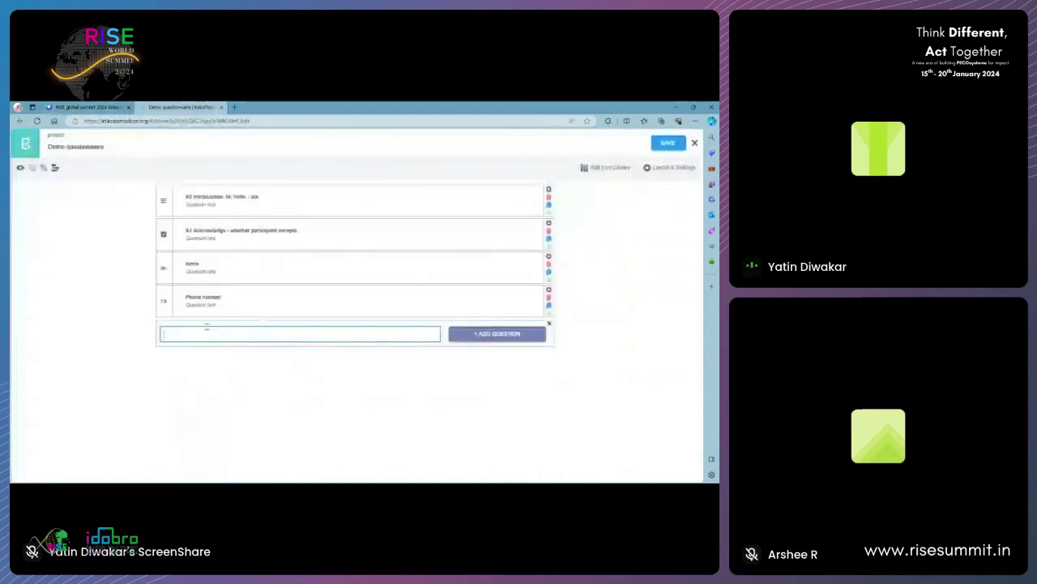
type("Location")
key("Return")
left_click(170, 387)
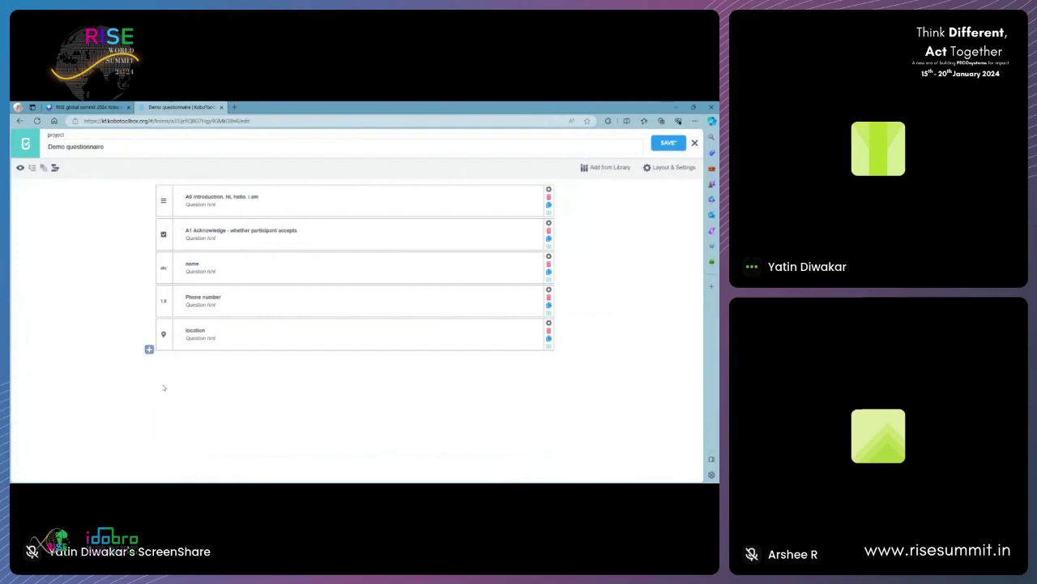
left_click(87, 107)
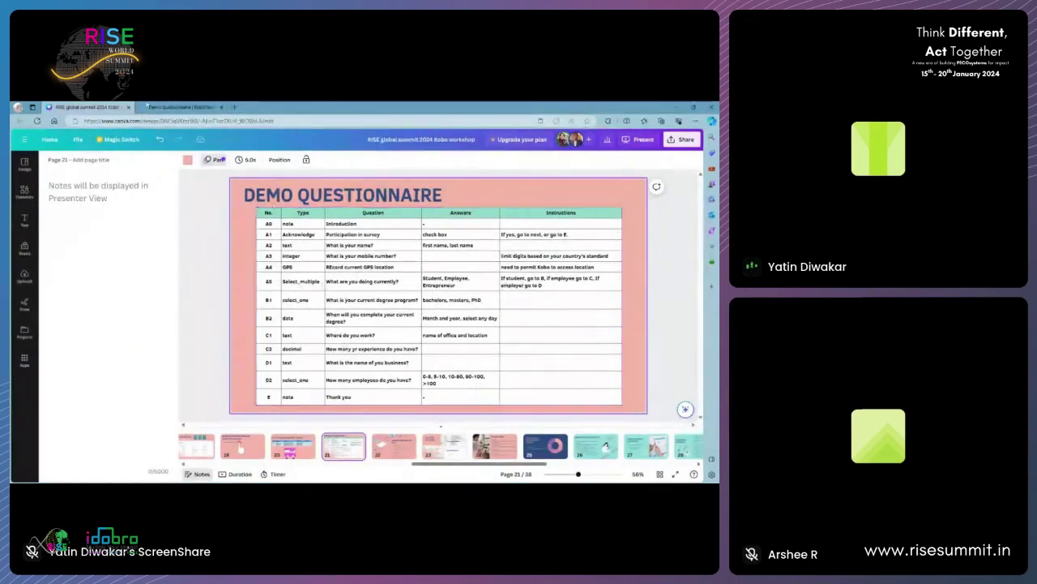
left_click(173, 106)
- Add a 'Profession' question of Select type below location
left_click(150, 349)
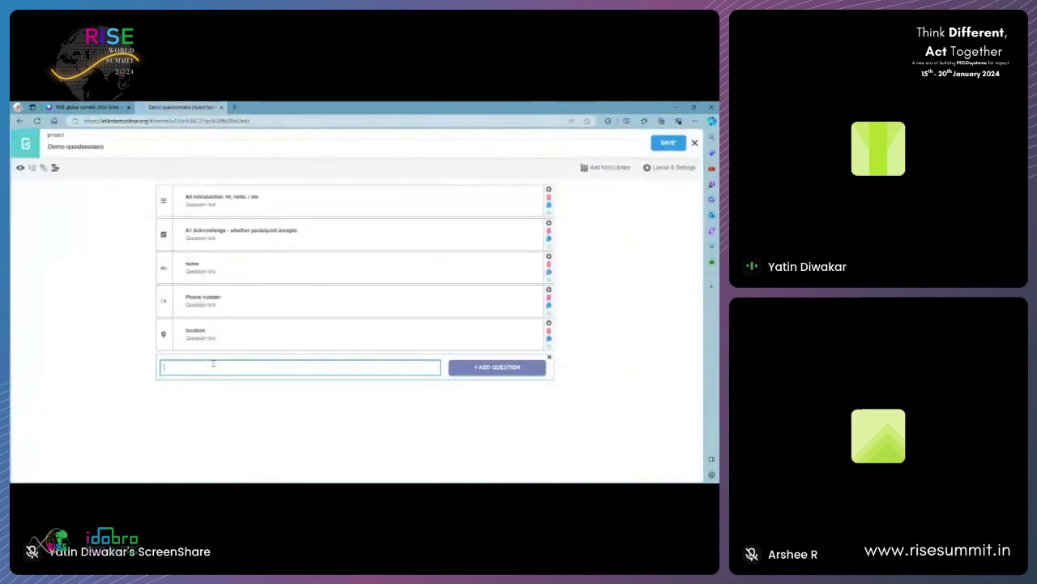
type("Profession")
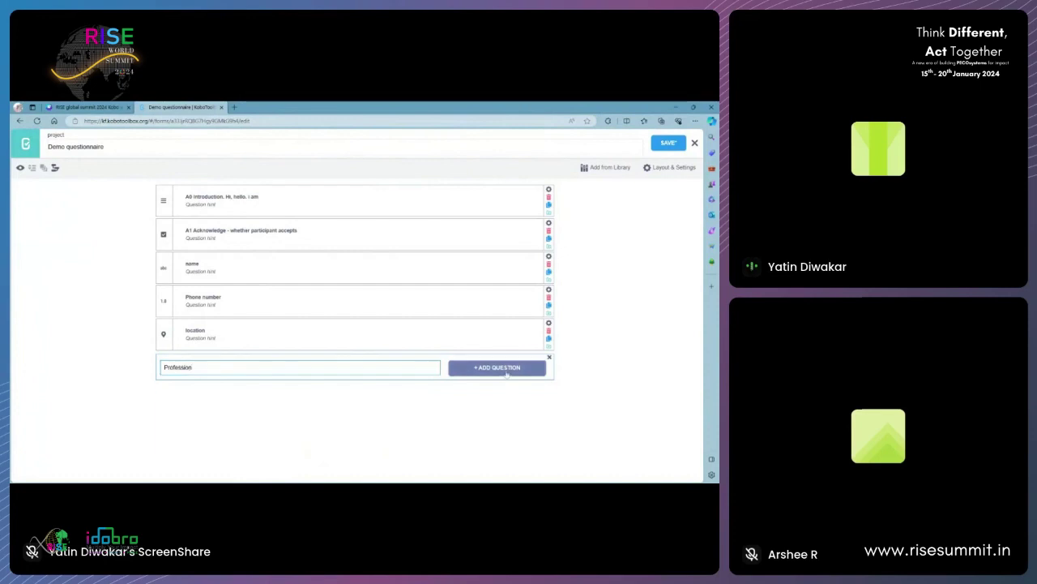
left_click(506, 369)
left_click(279, 359)
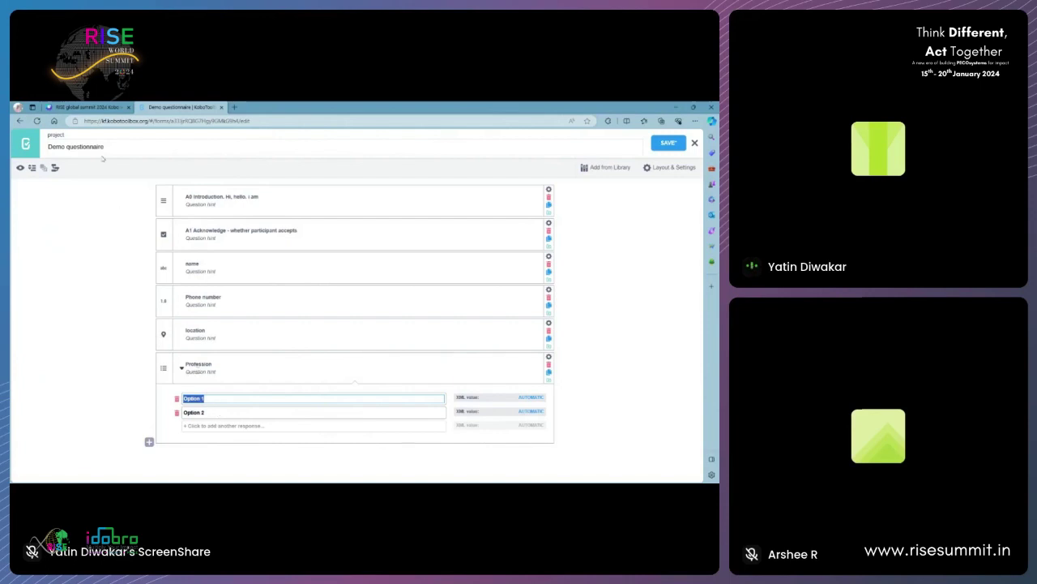
left_click(96, 107)
- Set Profession's choices to Student, employee and employer
left_click(214, 106)
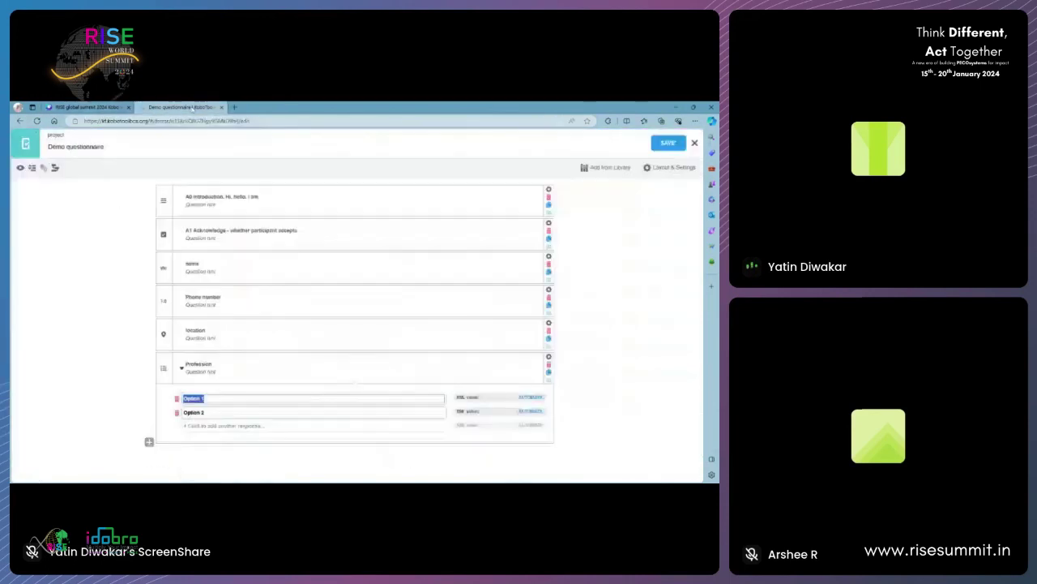
type("Student")
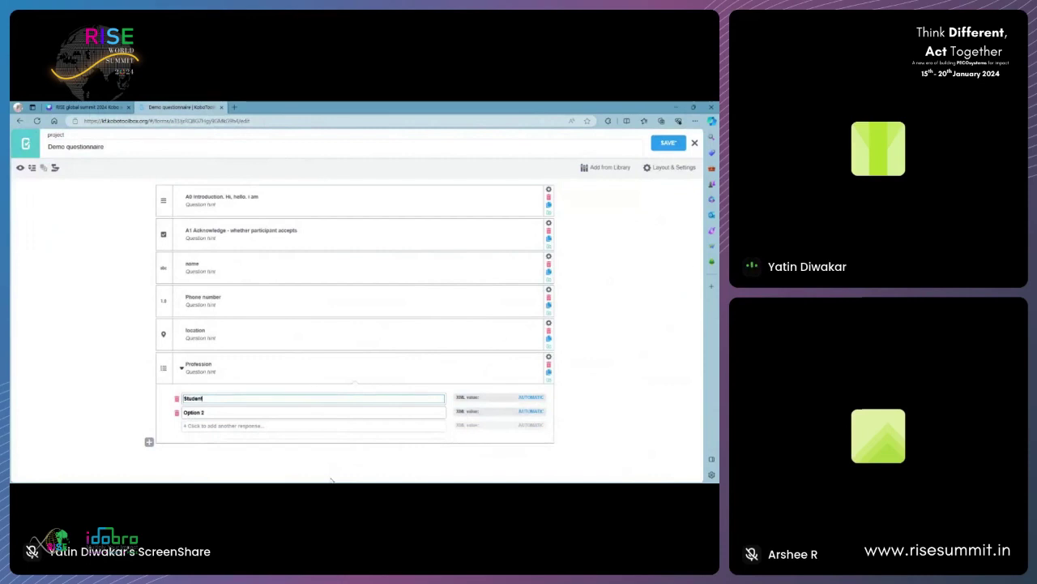
left_click_drag(226, 414, 185, 415)
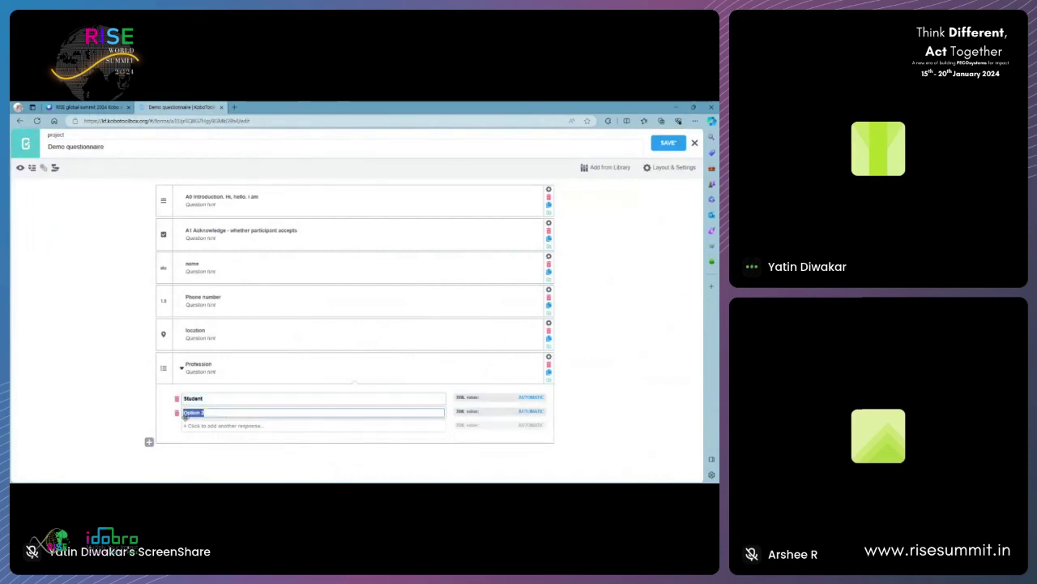
type("wo")
type("ployee")
left_click(209, 426)
type("empl")
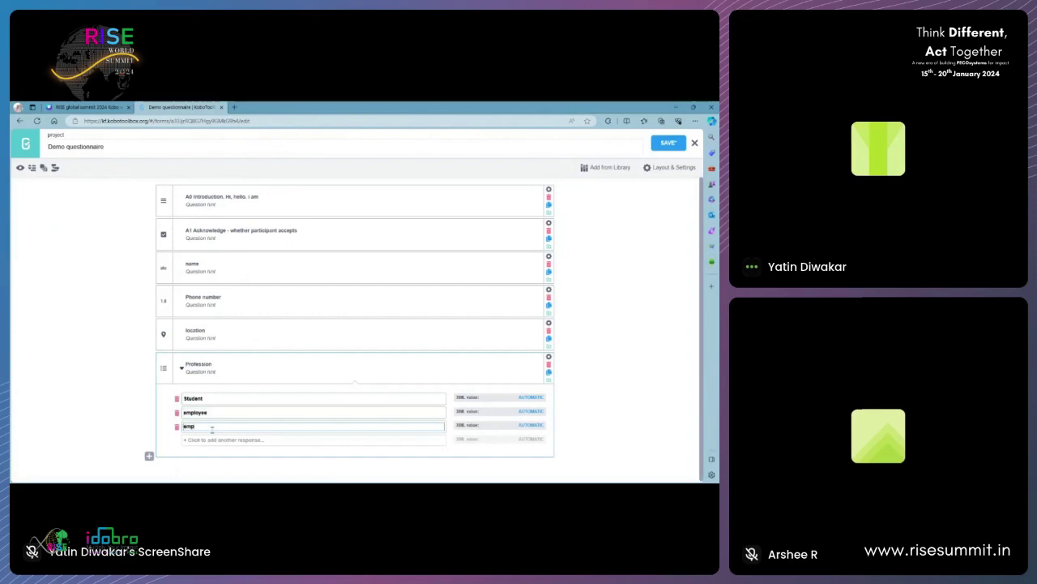
type("oyer")
left_click(130, 419)
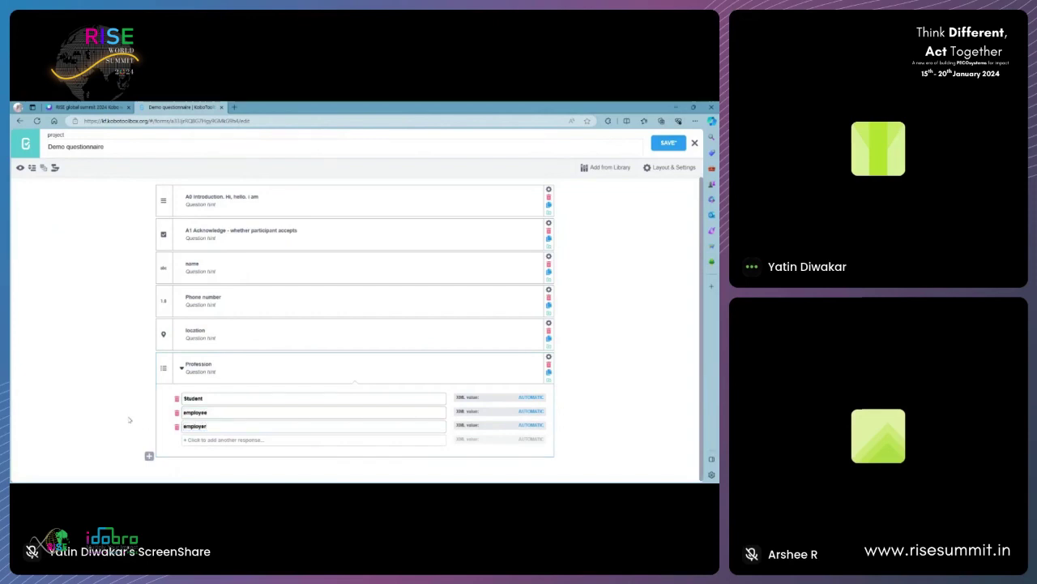
left_click(149, 455)
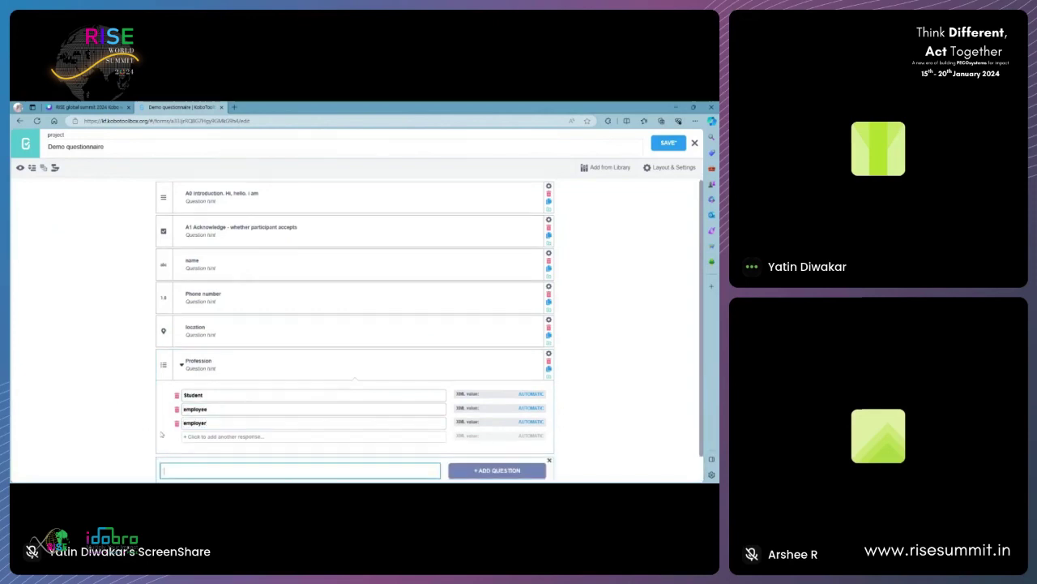
left_click(88, 109)
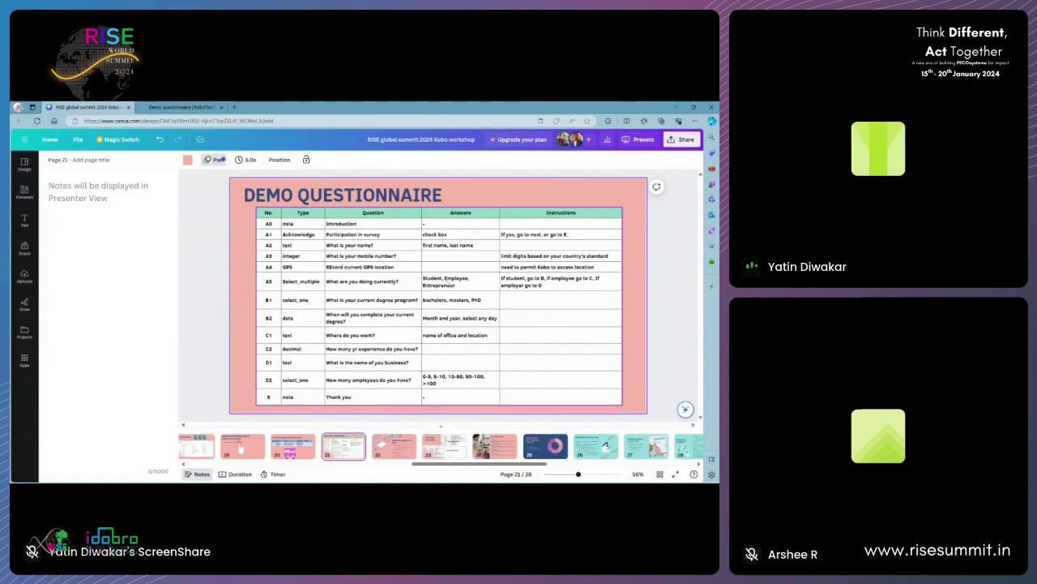
- Add a Text question named 'Degree program' after Profession
left_click(182, 107)
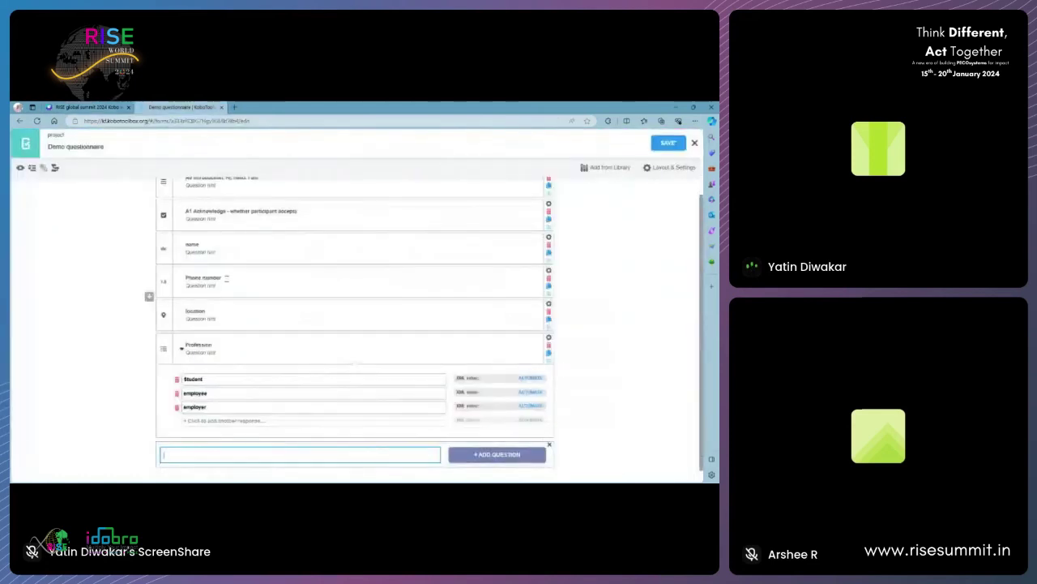
left_click(191, 457)
type("Degree program")
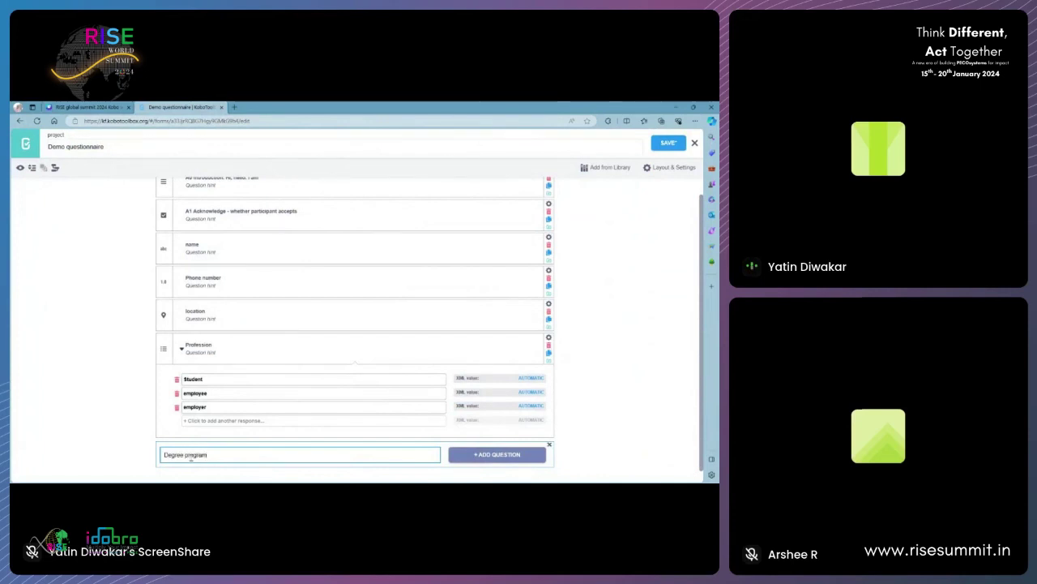
left_click(507, 459)
scroll(364, 389, "down", 3)
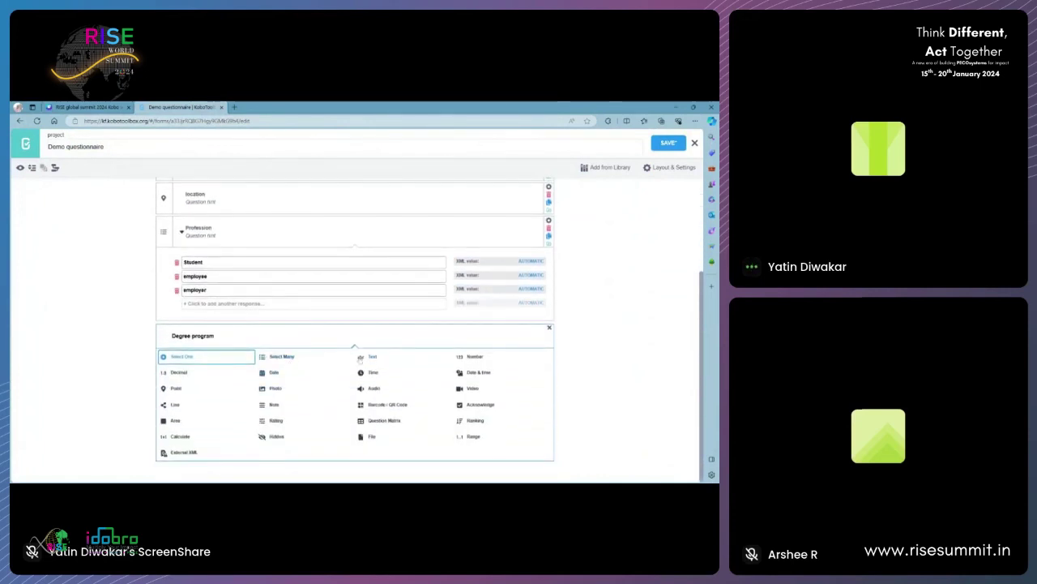
left_click(263, 359)
- Start retyping its label as 'When will you complete the degree'
left_click(85, 107)
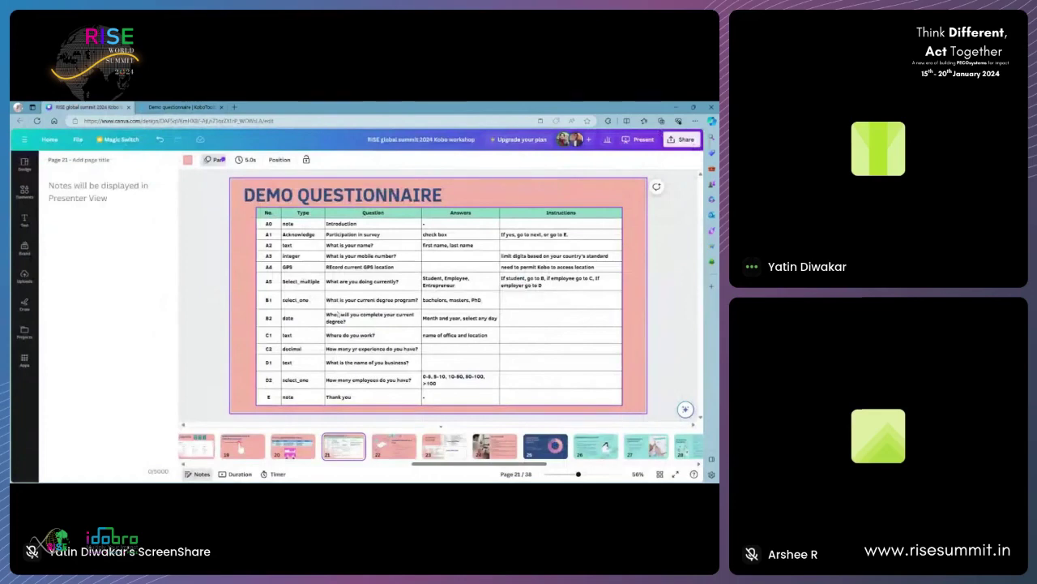
left_click(181, 107)
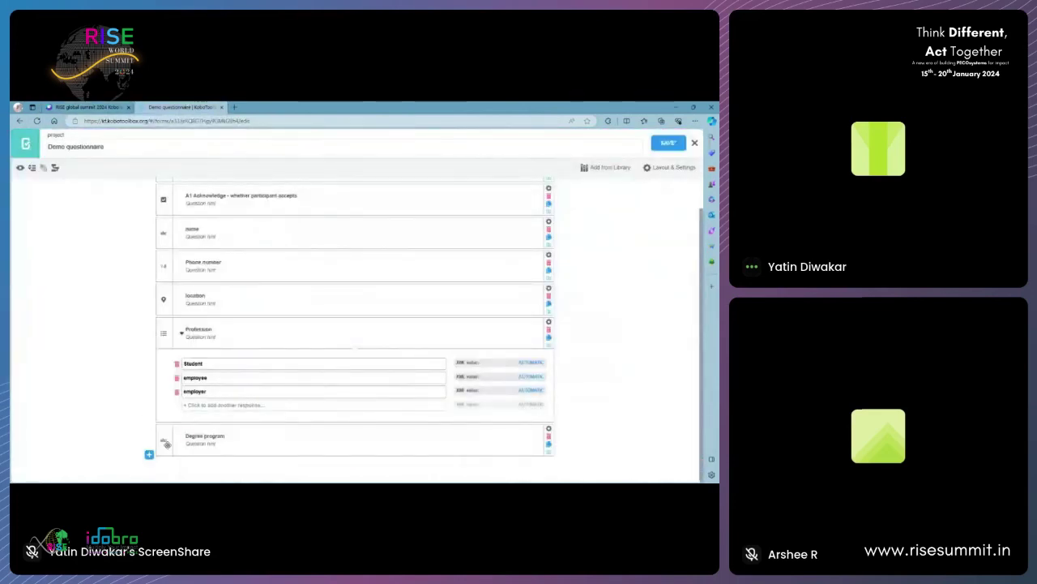
left_click(203, 435)
key("ctrl+a")
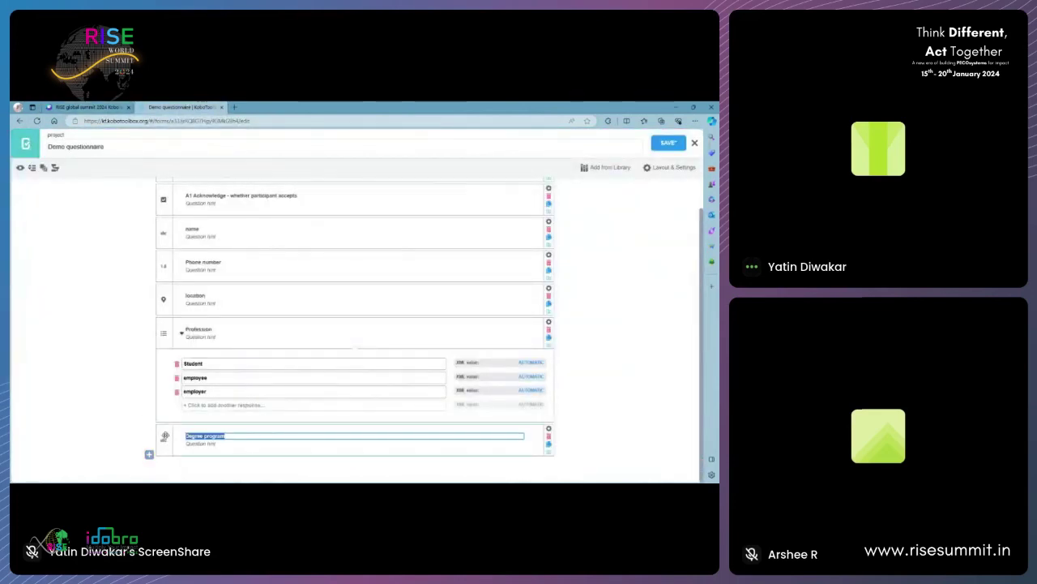
type("When will you complete the de")
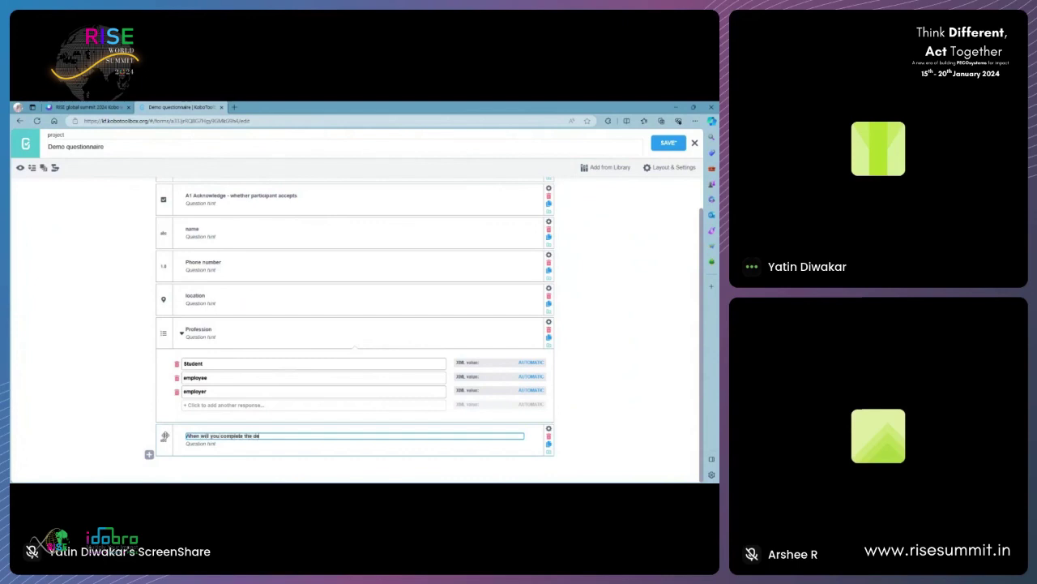
type("gree")
- Restore the 'Degree program' label and add a Text question 'when will you finish?' below it
key("ctrl+z")
left_click(149, 454)
type("wh")
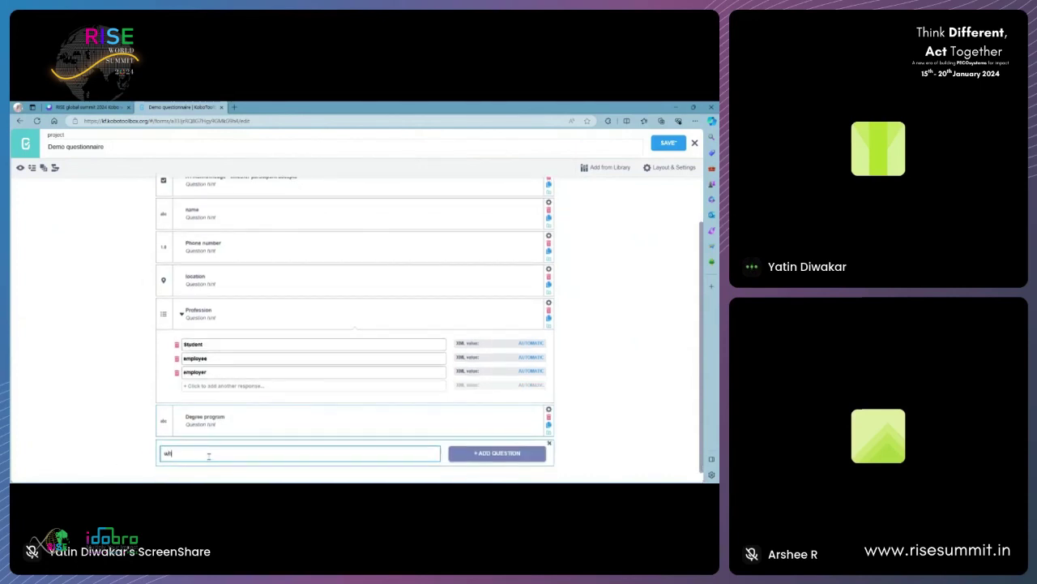
type("en will you finish?")
left_click(503, 455)
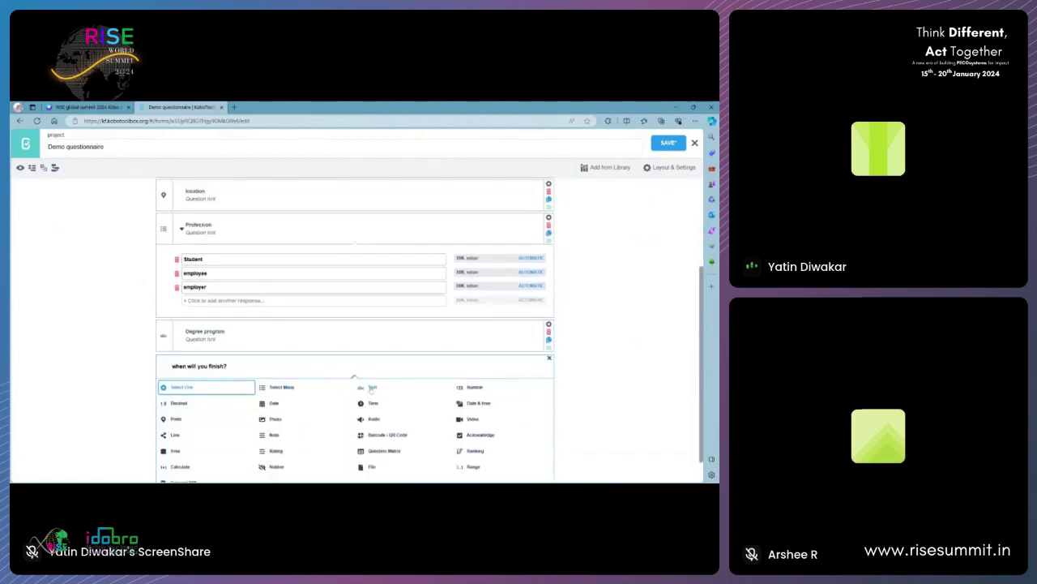
left_click(371, 389)
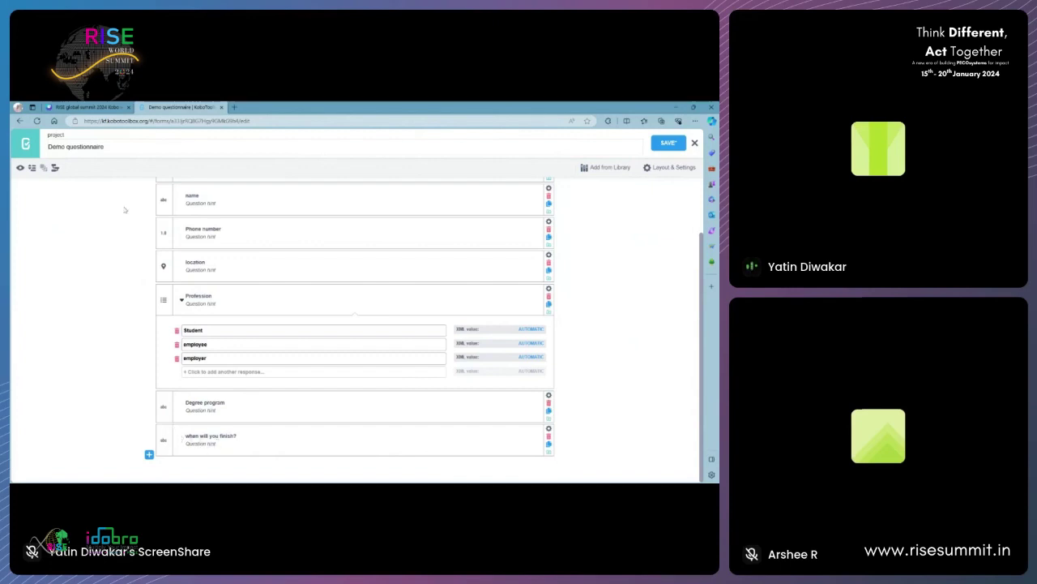
left_click(79, 106)
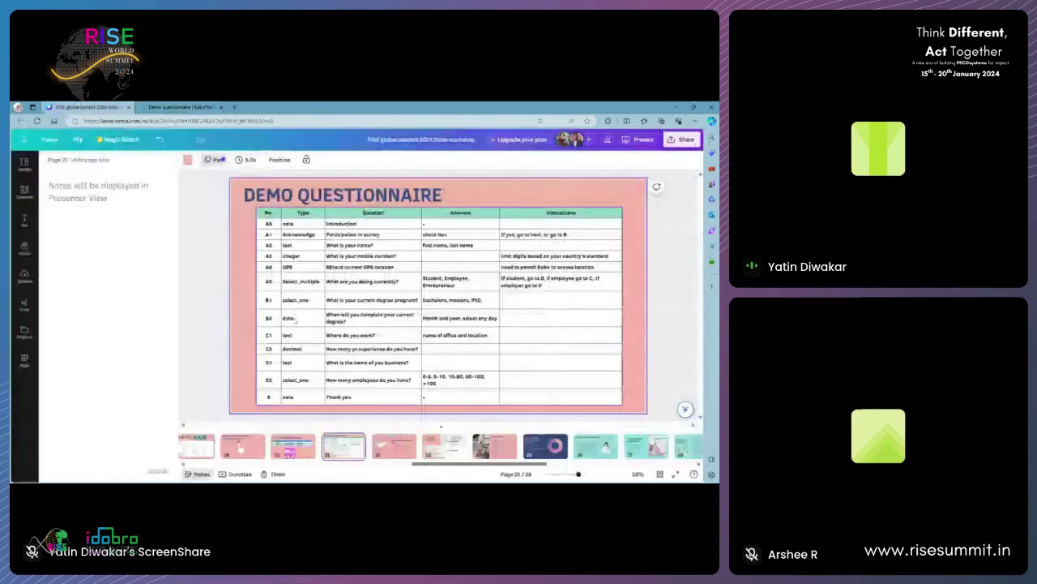
- Clear the extra 'when will you finish?' question's label and delete that question
left_click(180, 107)
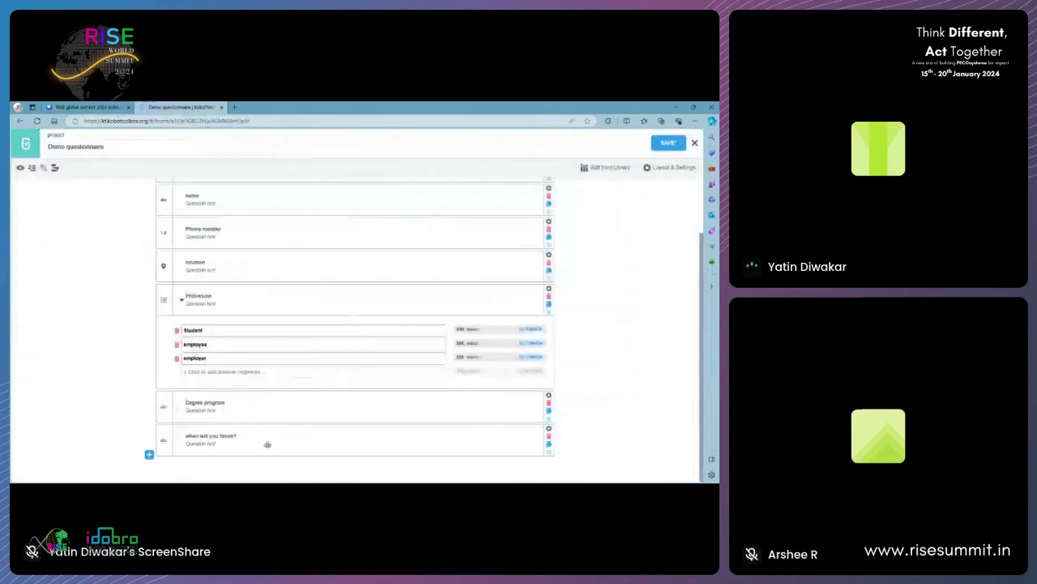
left_click(208, 436)
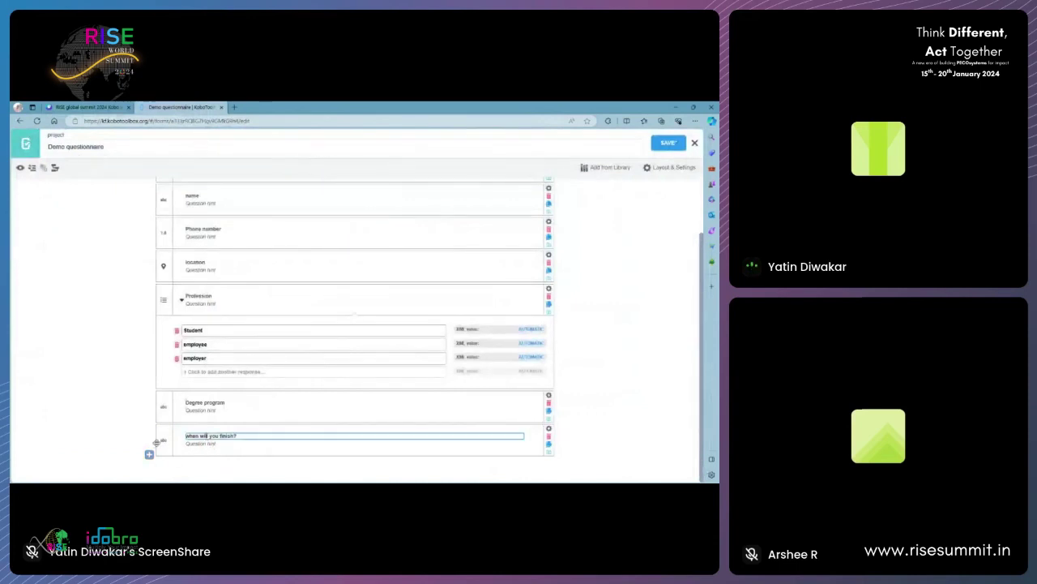
left_click(548, 428)
scroll(265, 431, "down", 3)
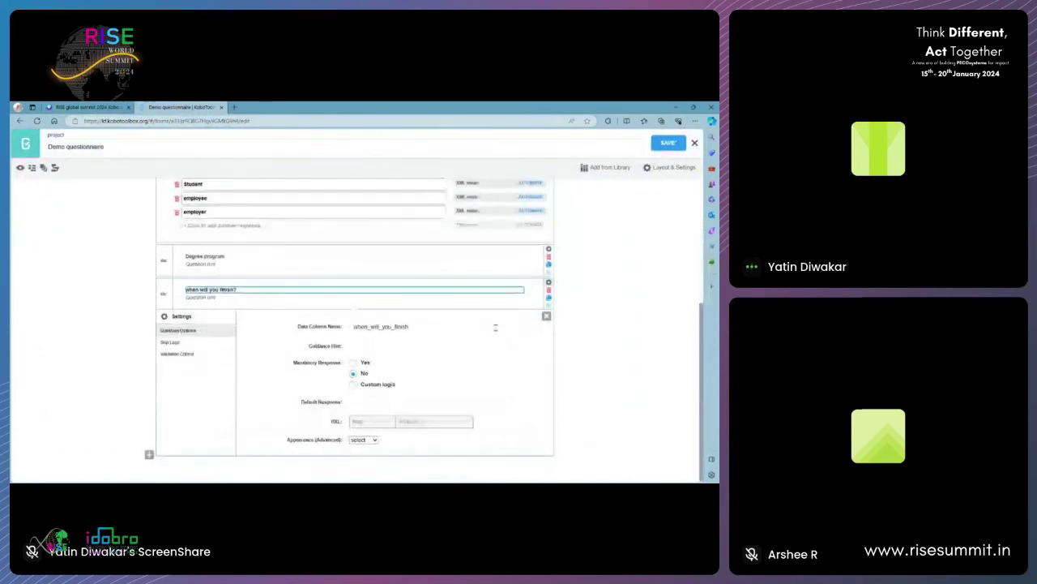
left_click(367, 280)
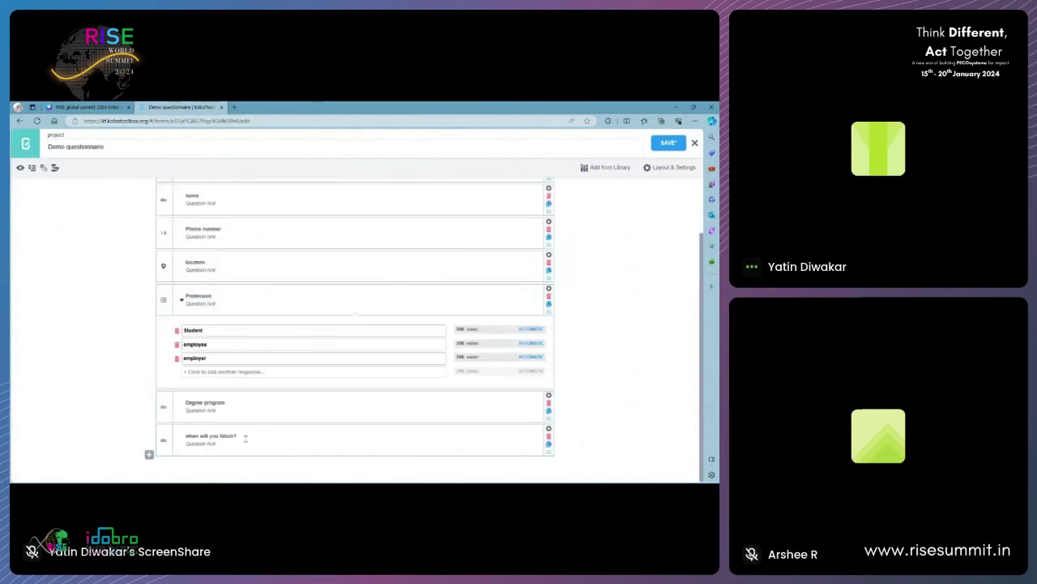
left_click_drag(244, 436, 171, 430)
key("ctrl+c")
key("BackSpace")
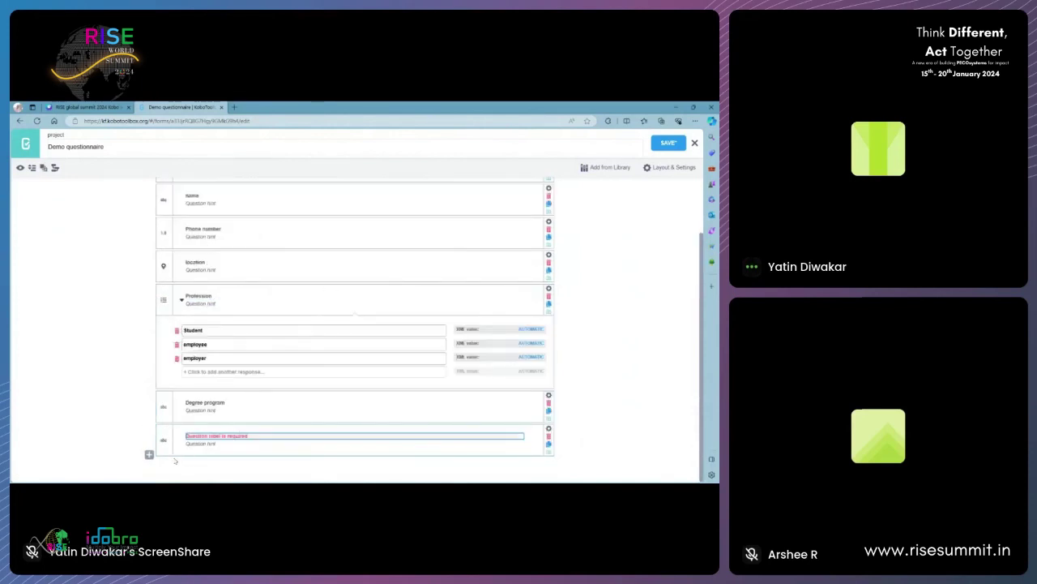
left_click(549, 436)
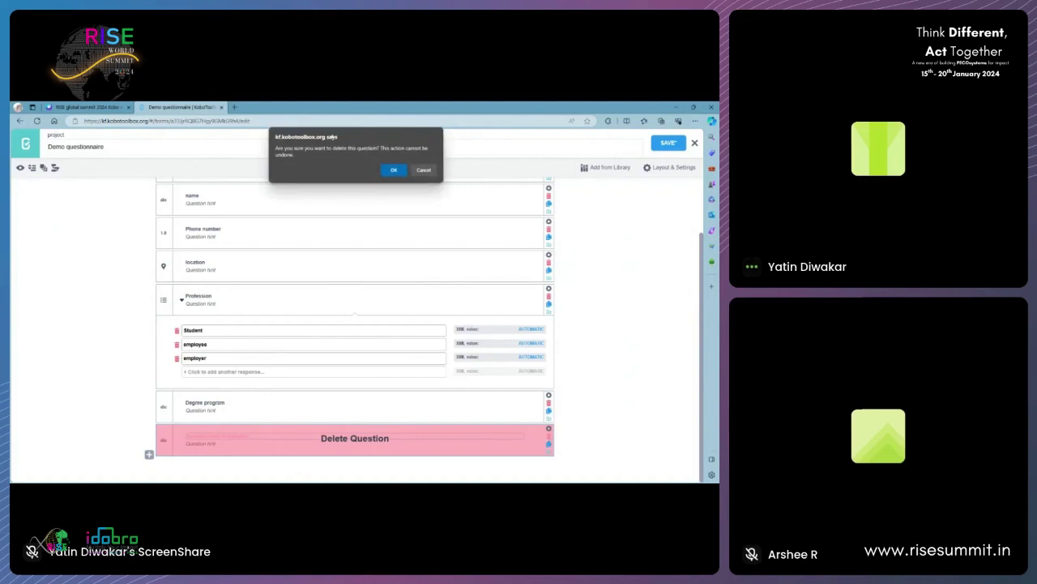
left_click(392, 170)
- Add a Date question labelled 'when will you finish?' at the end of the form
left_click(149, 475)
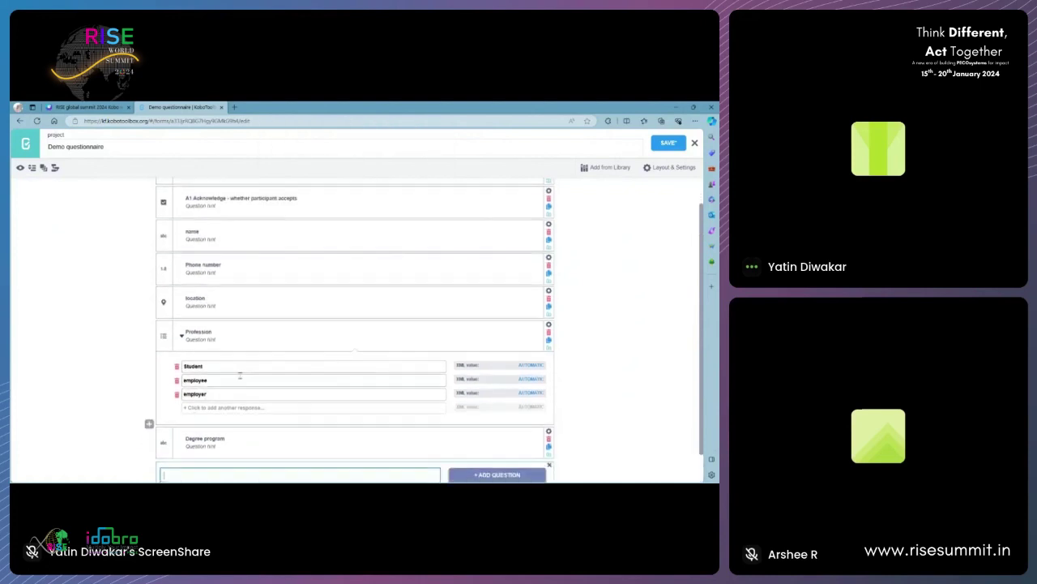
key("ctrl+v")
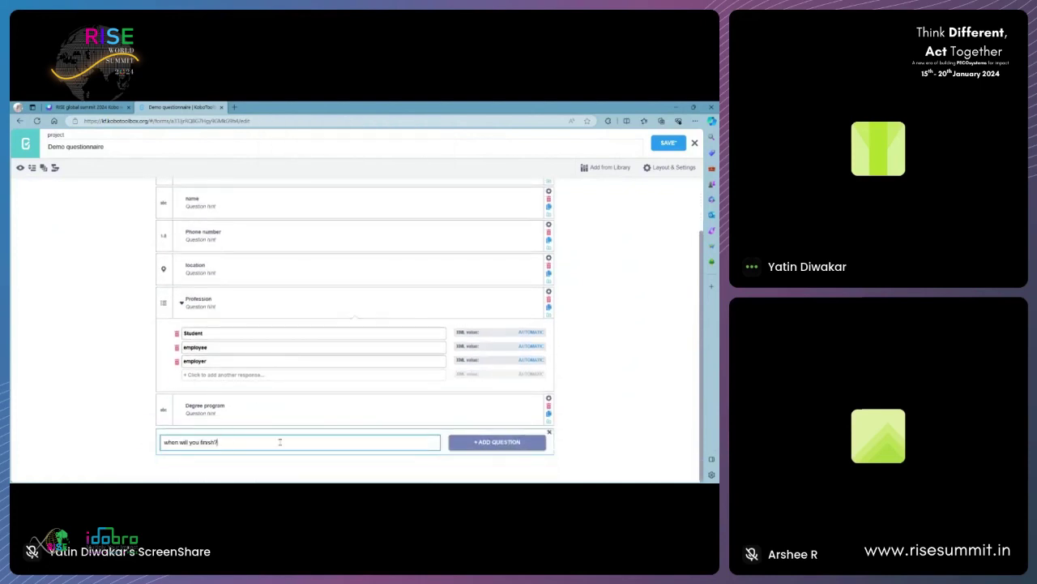
left_click(468, 444)
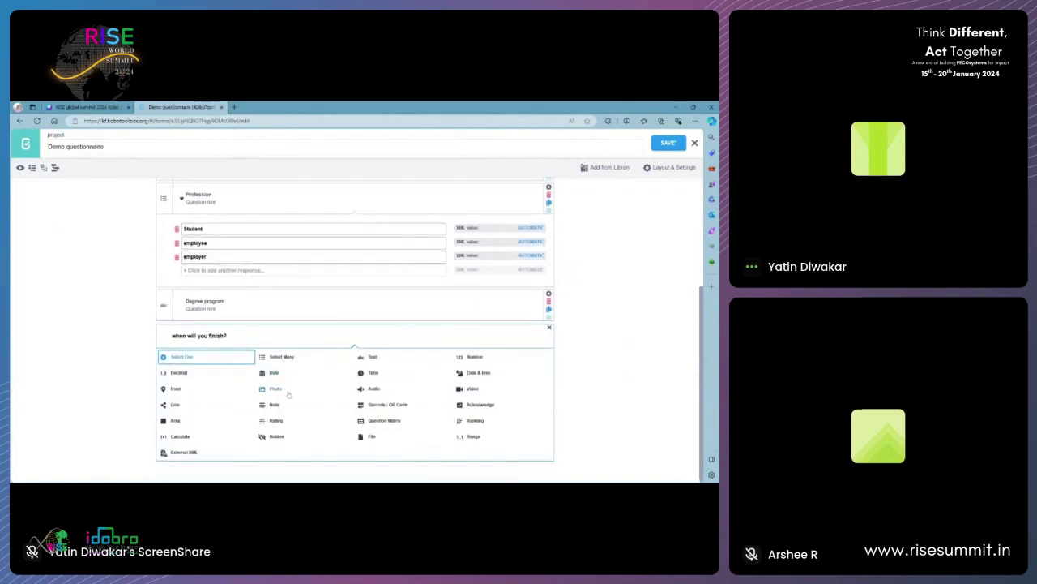
left_click(274, 373)
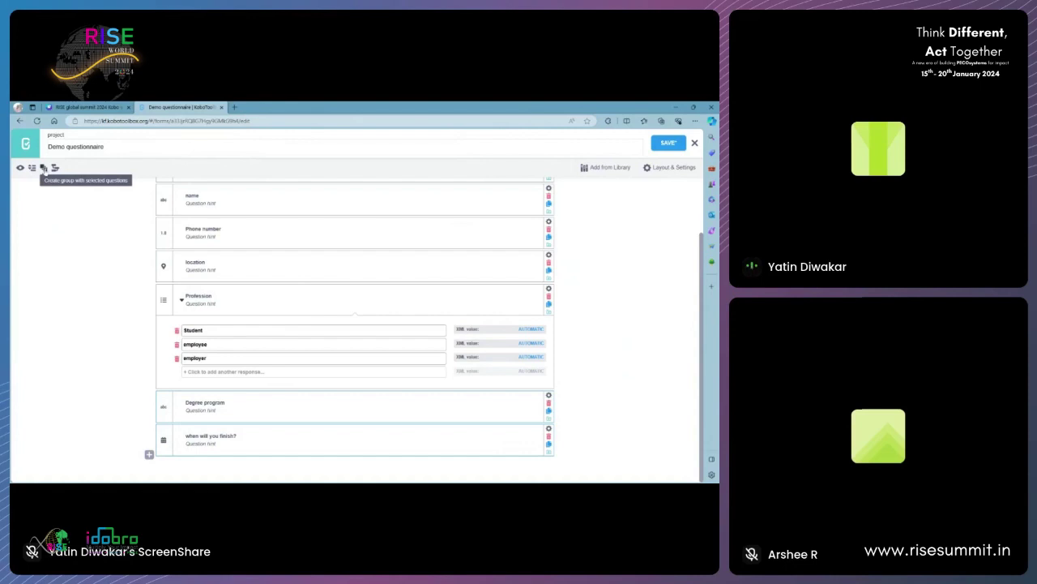
- Group Degree program and 'when will you finish?' into a group named 'student info'
left_click(44, 167)
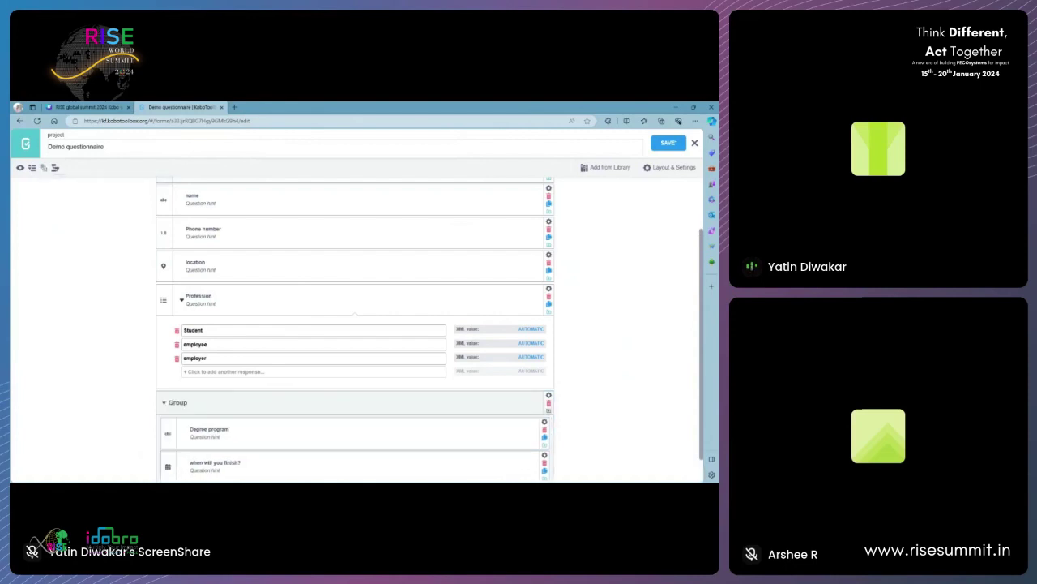
scroll(243, 387, "down", 1)
double_click(180, 368)
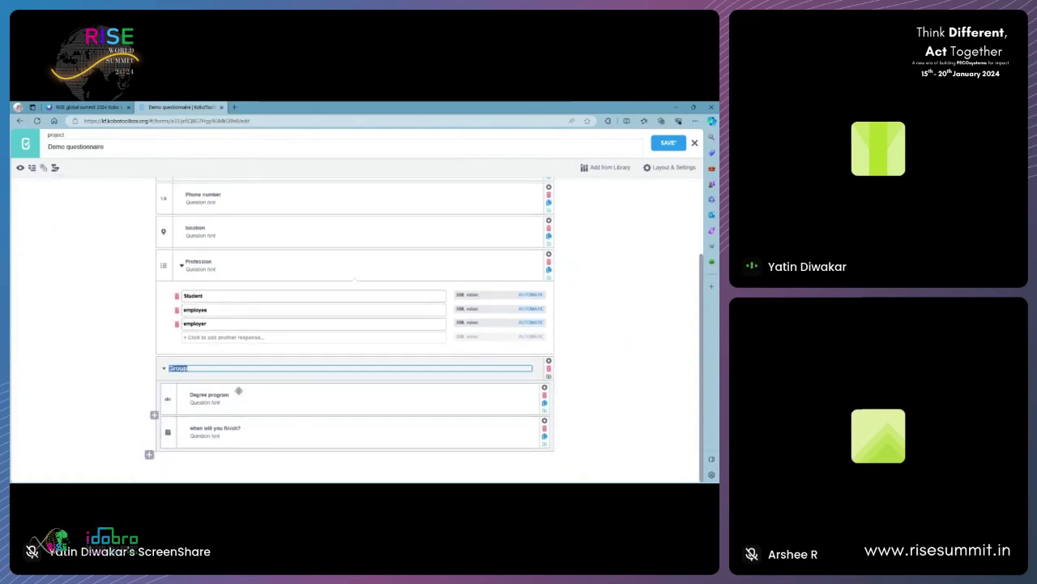
type("student info")
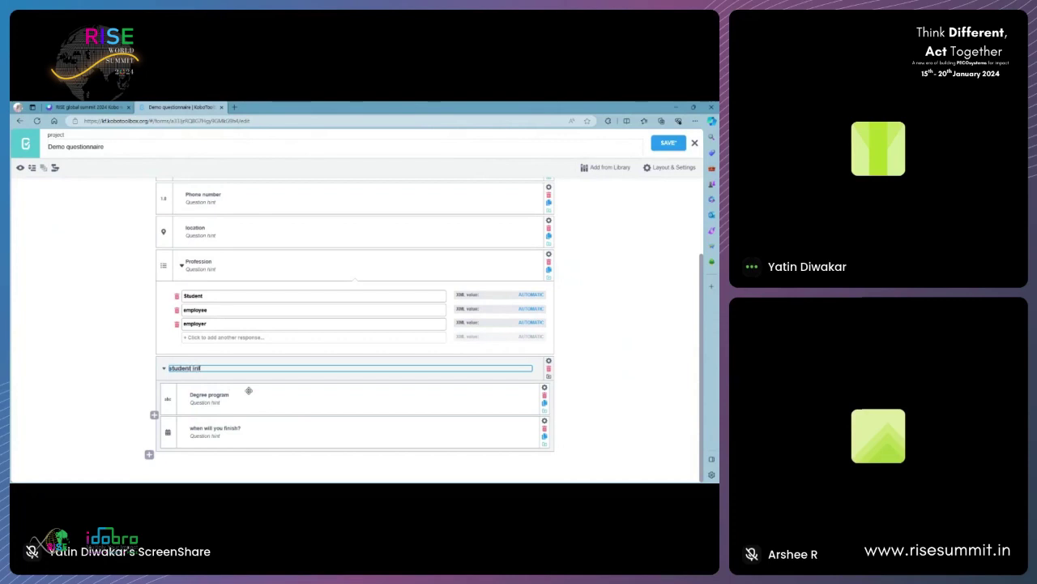
left_click(602, 398)
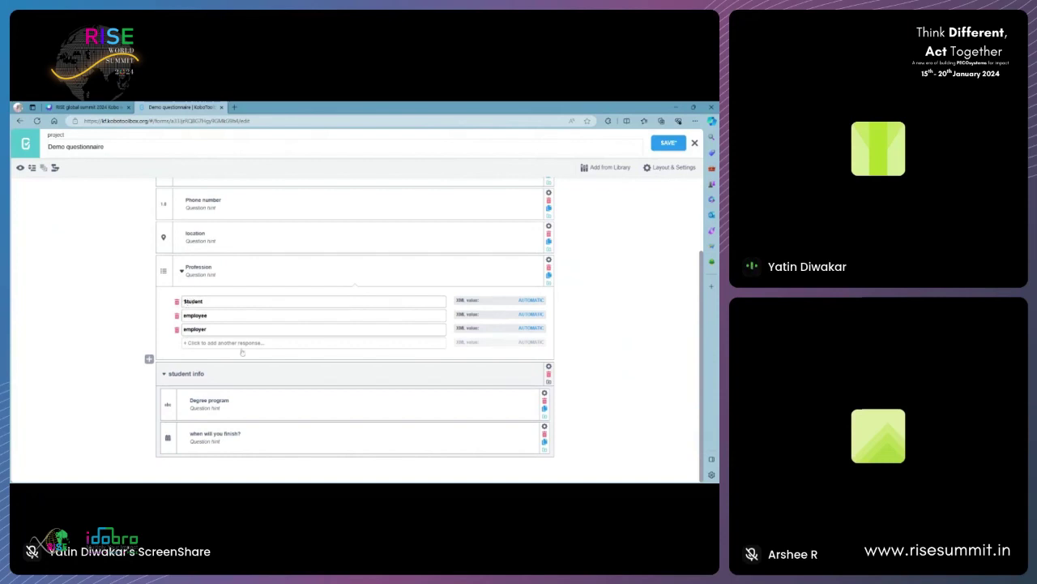
- Give the student info group skip logic requiring Profession equals Student
left_click(547, 363)
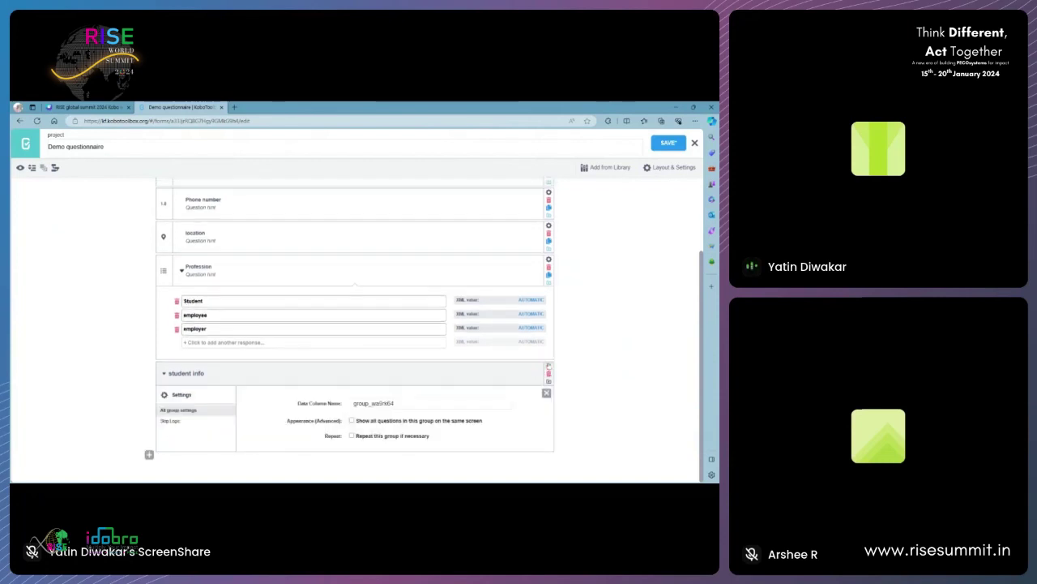
left_click(170, 421)
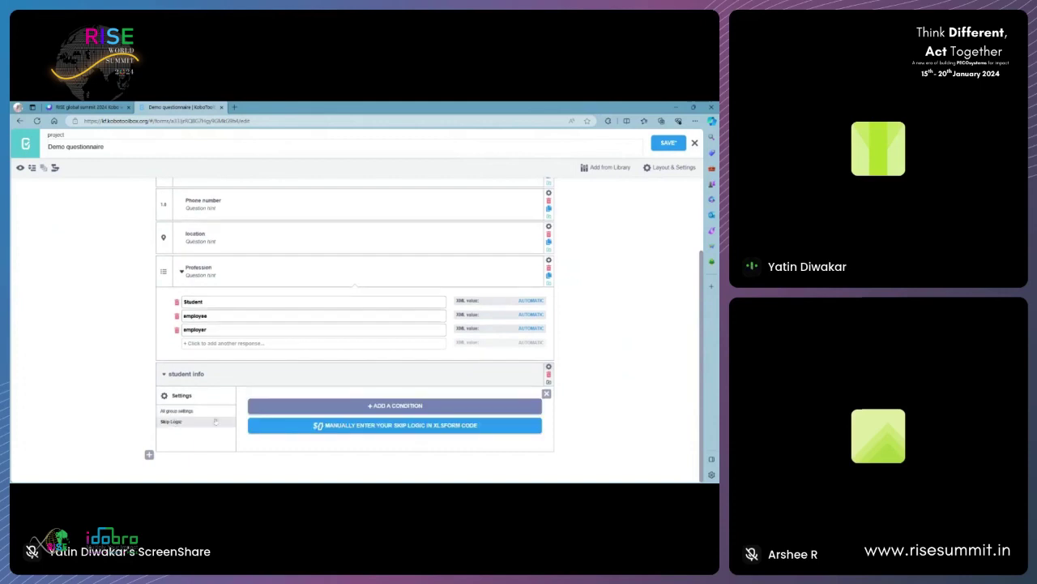
left_click(386, 405)
scroll(387, 402, "down", 1)
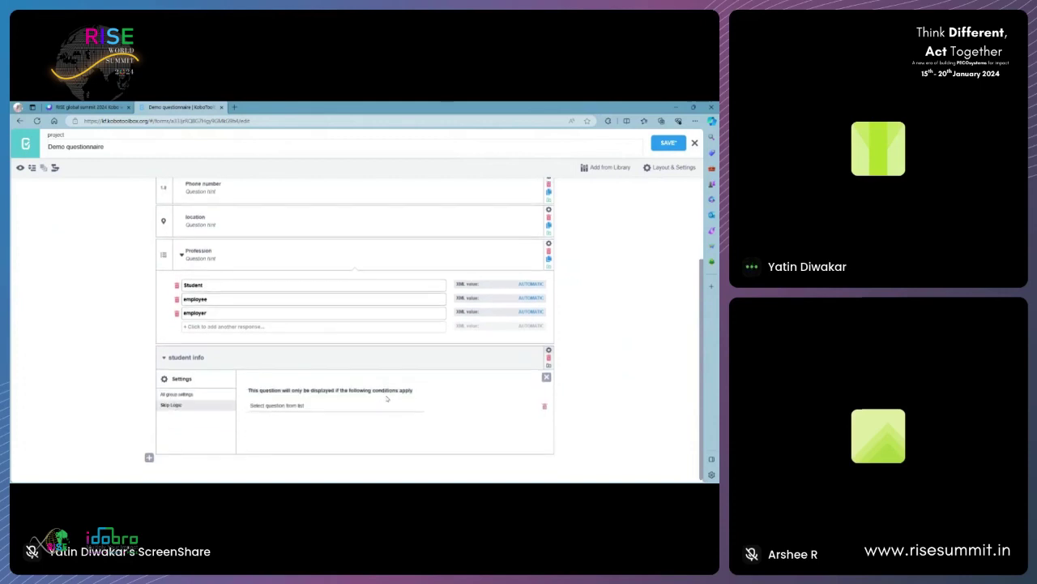
left_click(276, 406)
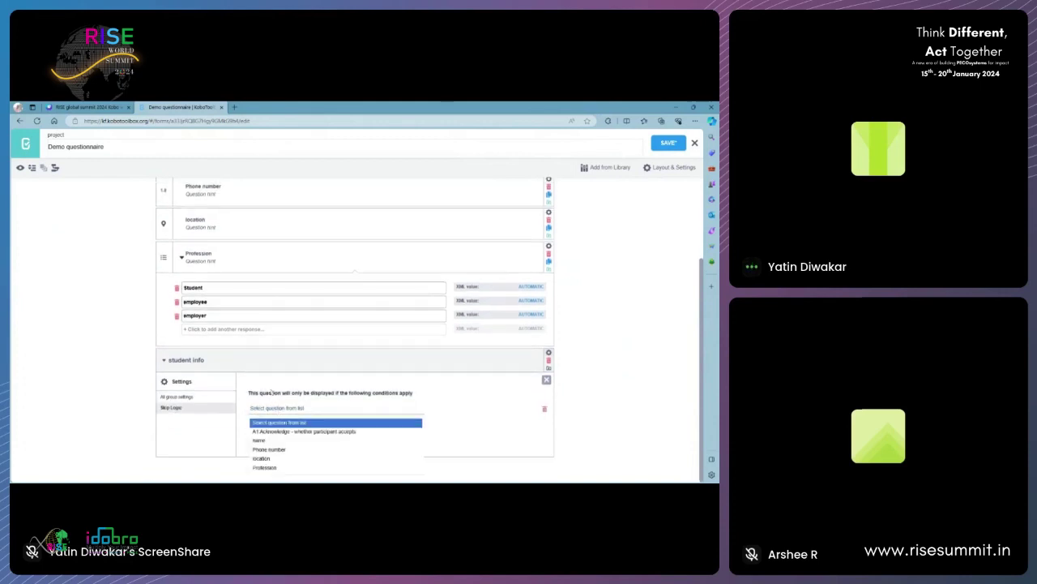
left_click(280, 468)
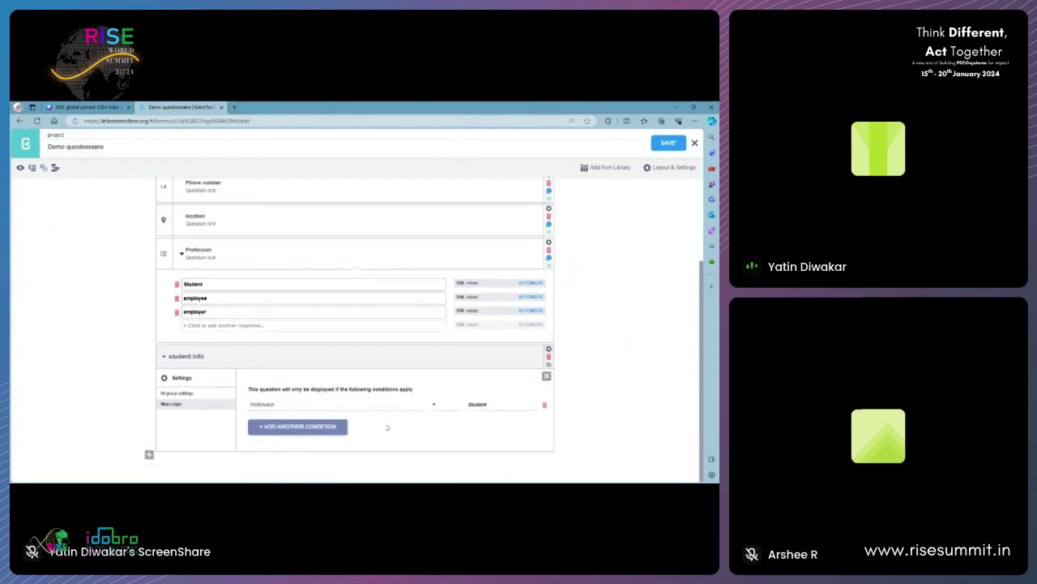
left_click(451, 409)
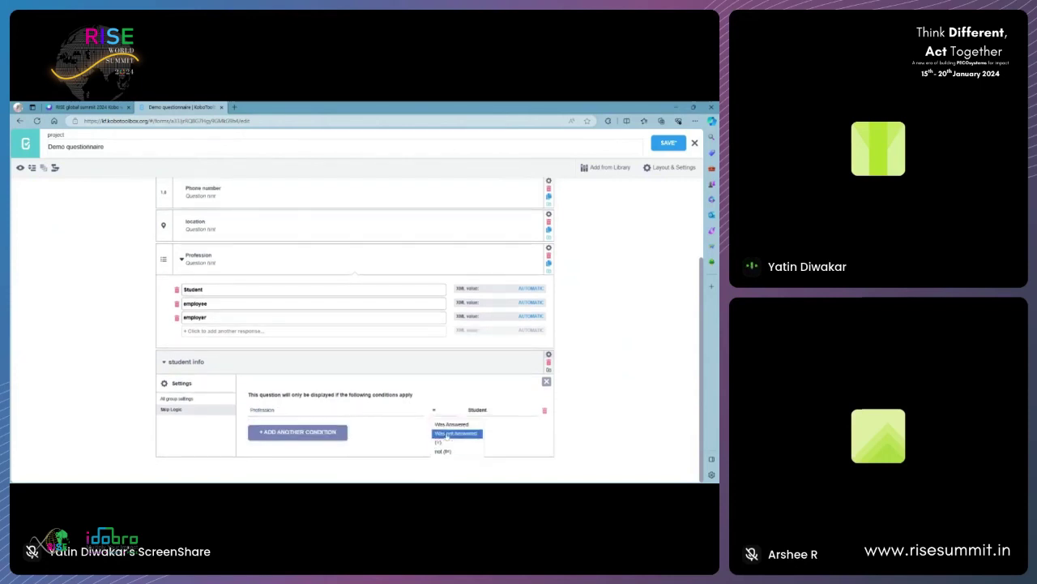
left_click(455, 442)
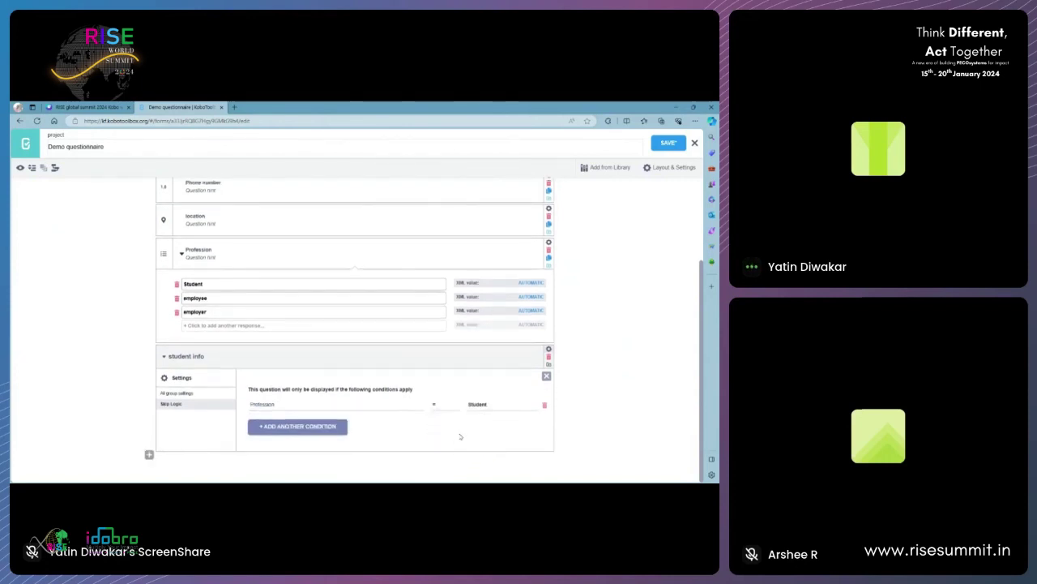
left_click(479, 410)
left_click(484, 426)
left_click(546, 377)
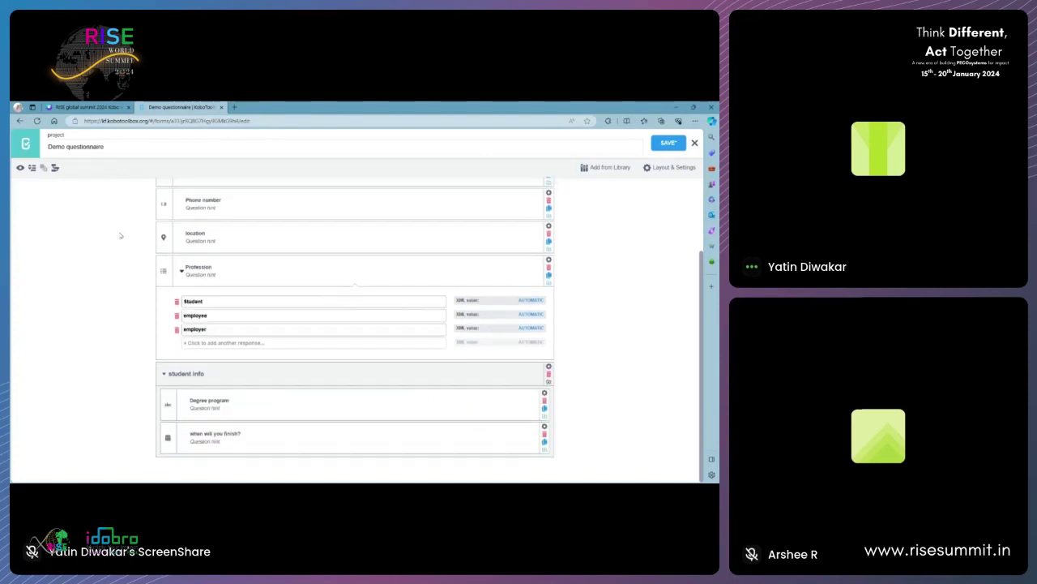
- Save the Demo questionnaire and switch to the Canva questionnaire plan slide
left_click(671, 146)
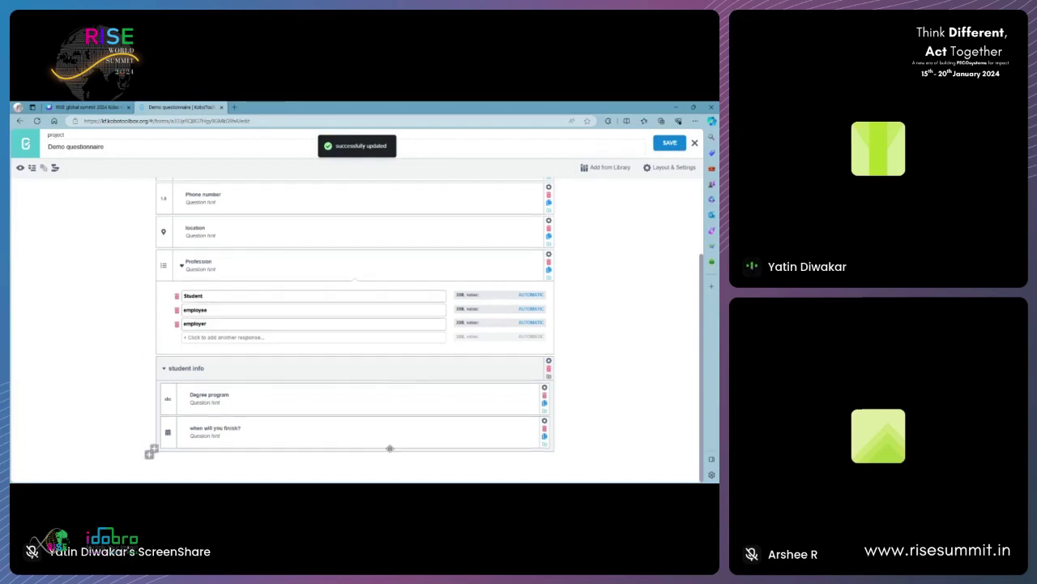
scroll(166, 458, "down", 1)
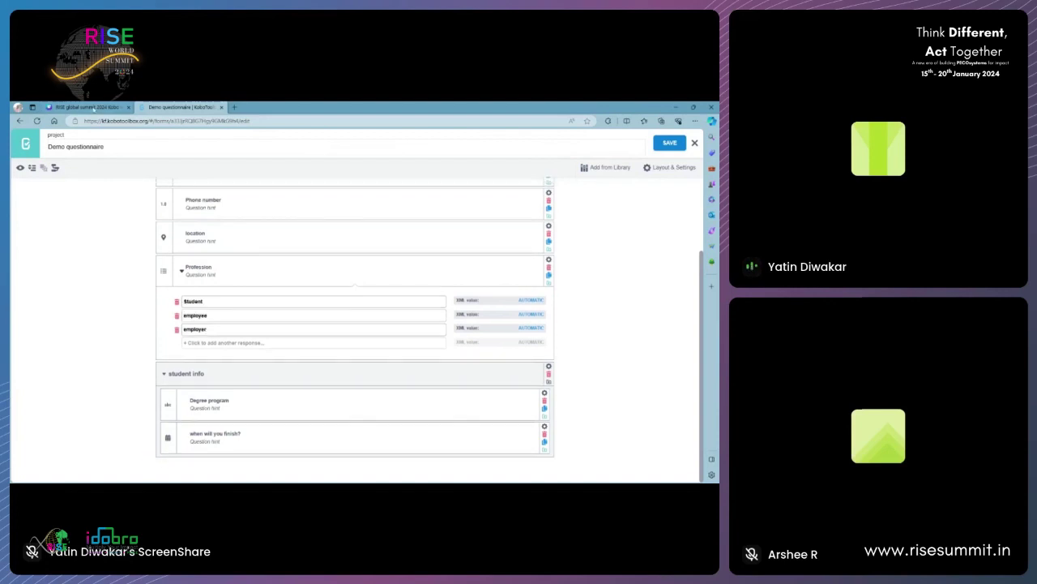
left_click(86, 107)
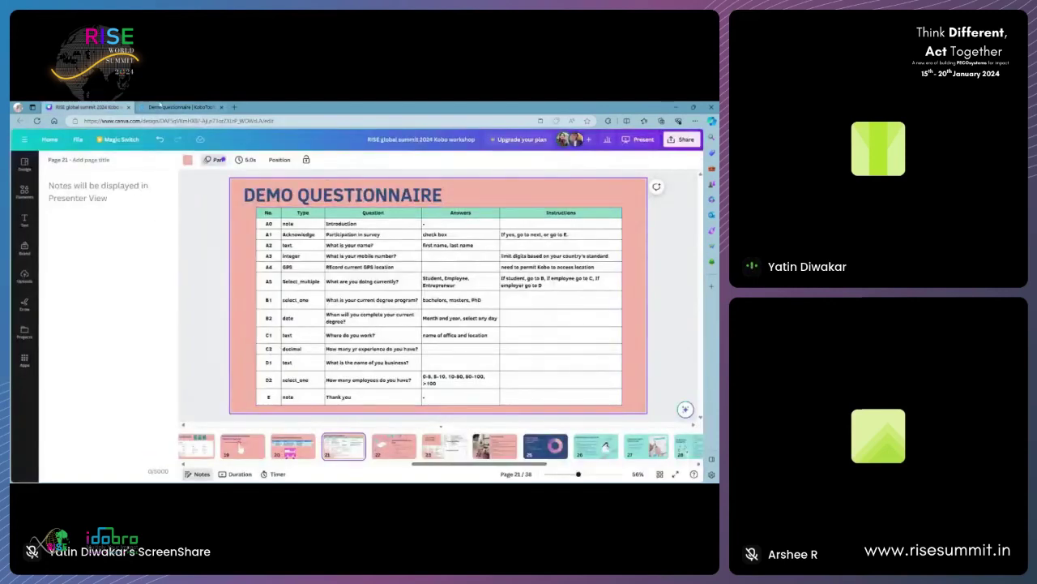
- Add an 'office details' Text question after the student info group
left_click(158, 107)
left_click(149, 454)
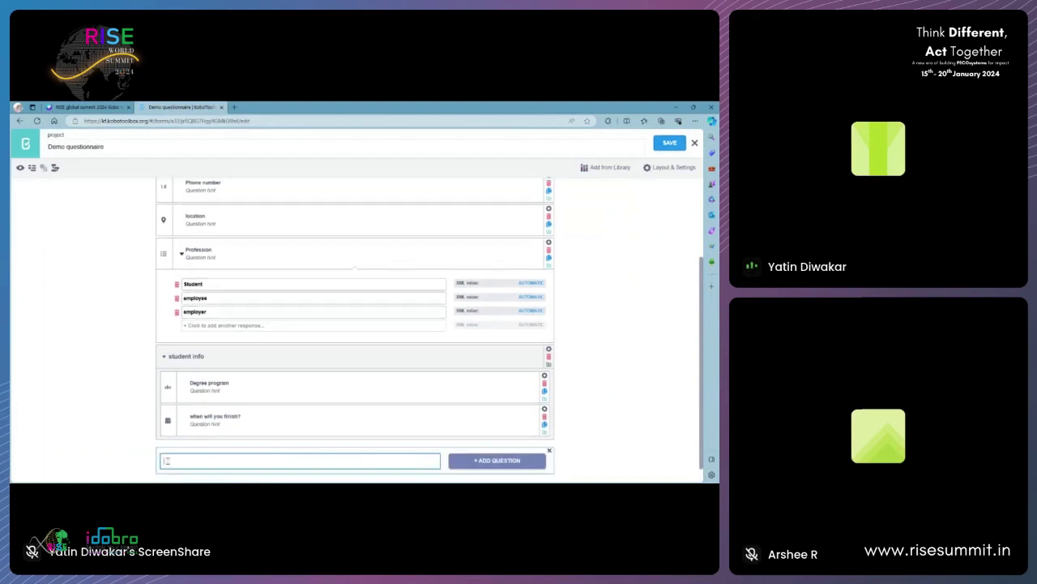
left_click(85, 107)
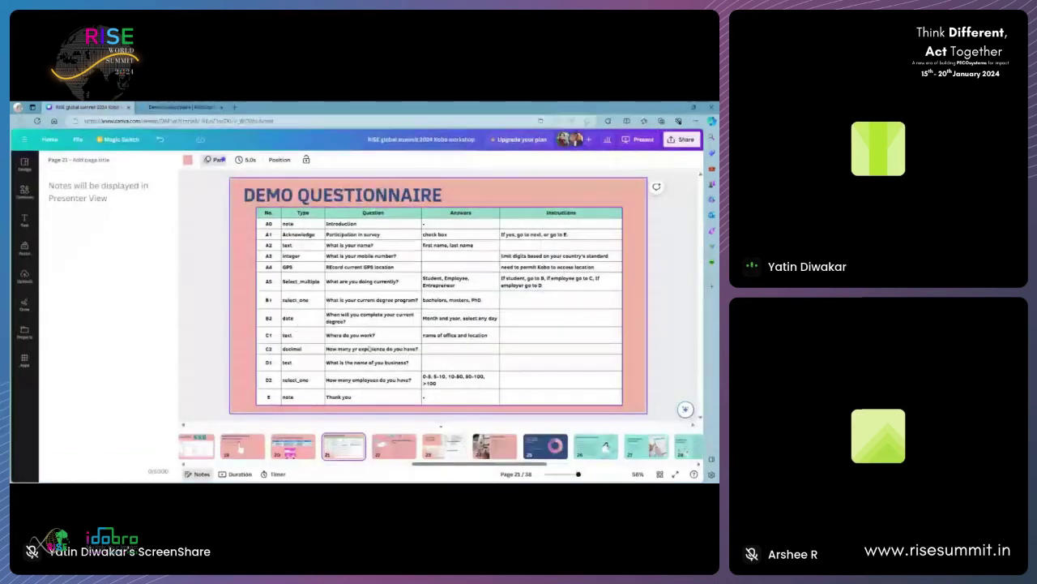
left_click(177, 107)
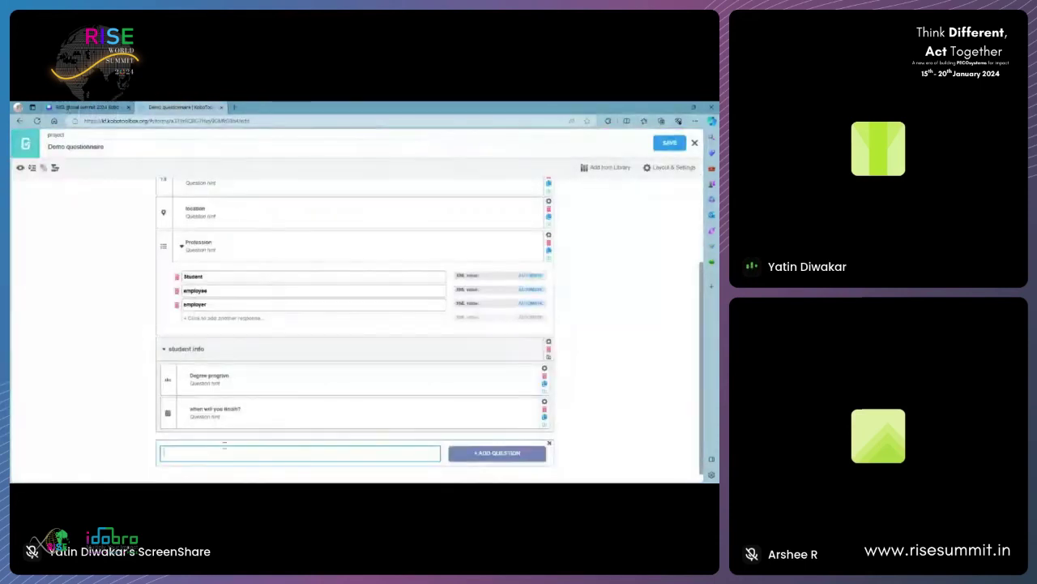
type("office details")
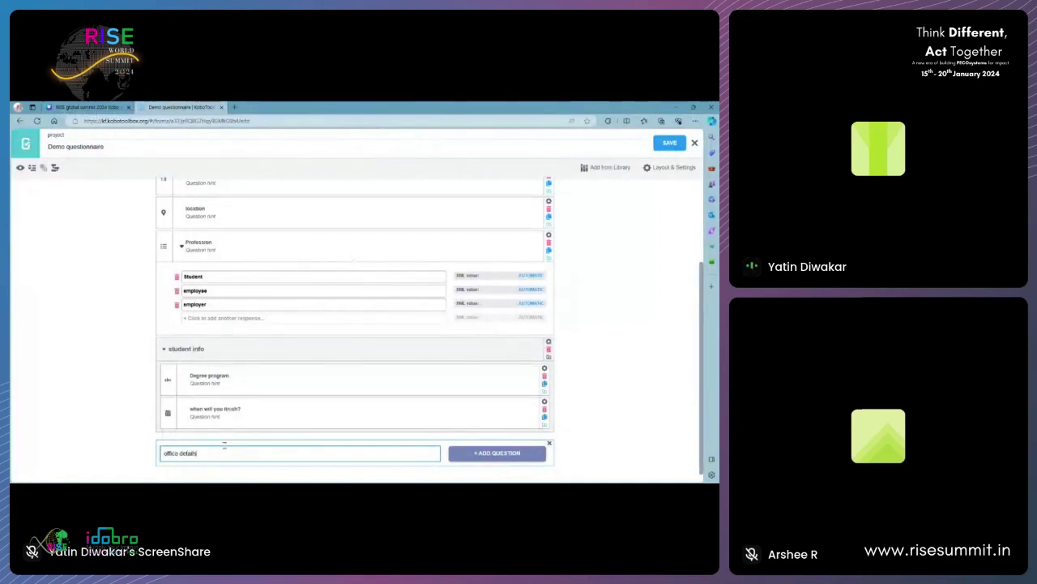
left_click(464, 454)
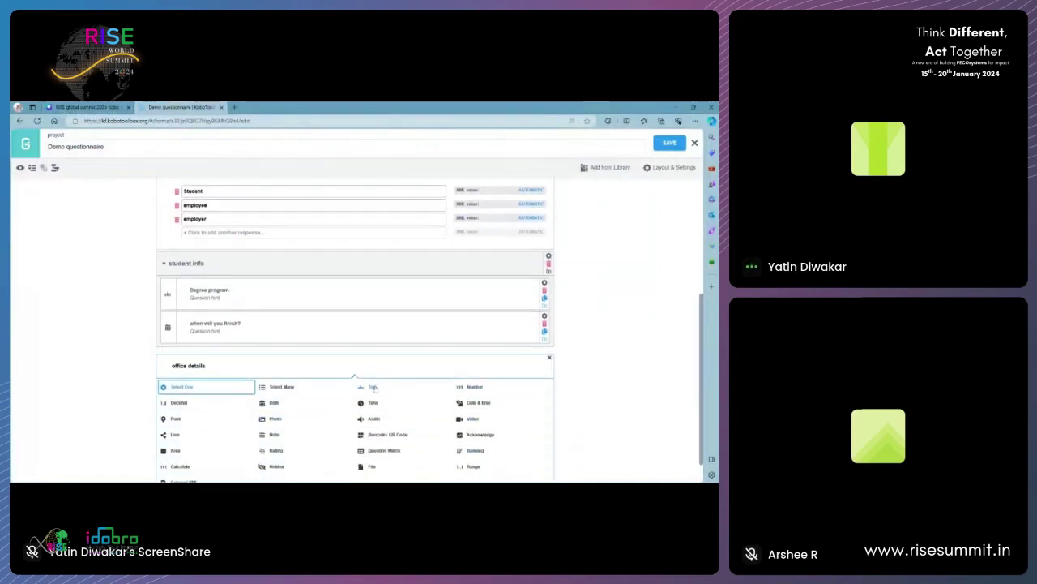
left_click(375, 387)
- Add a 'name of business' Text question below office details
left_click(85, 107)
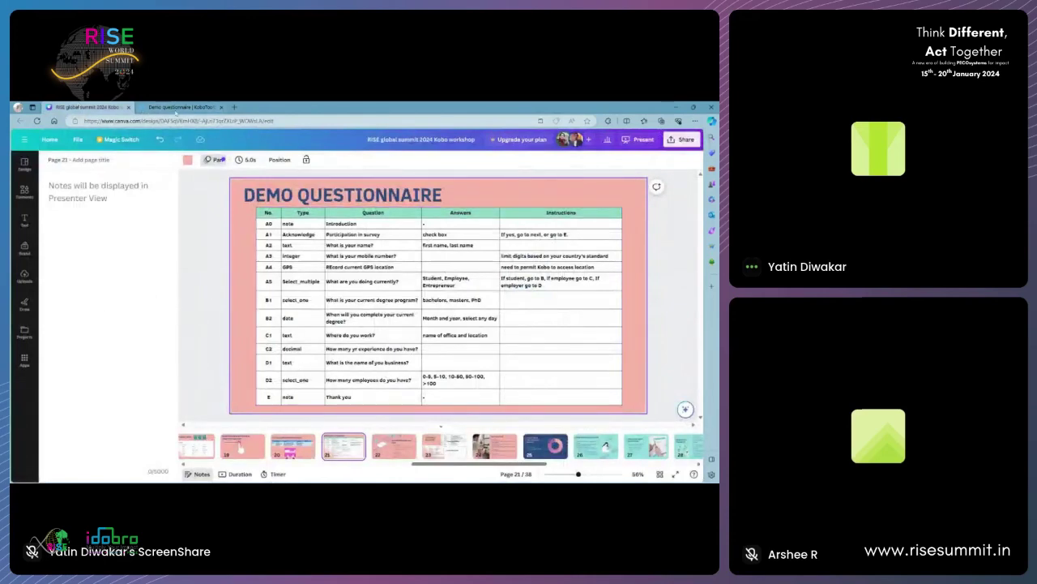
left_click(184, 106)
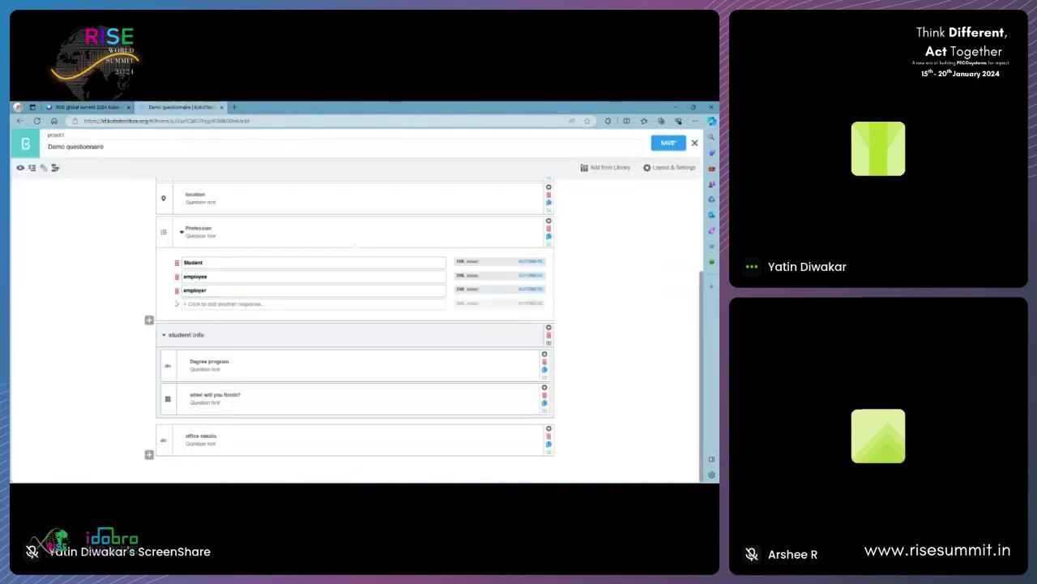
left_click(149, 455)
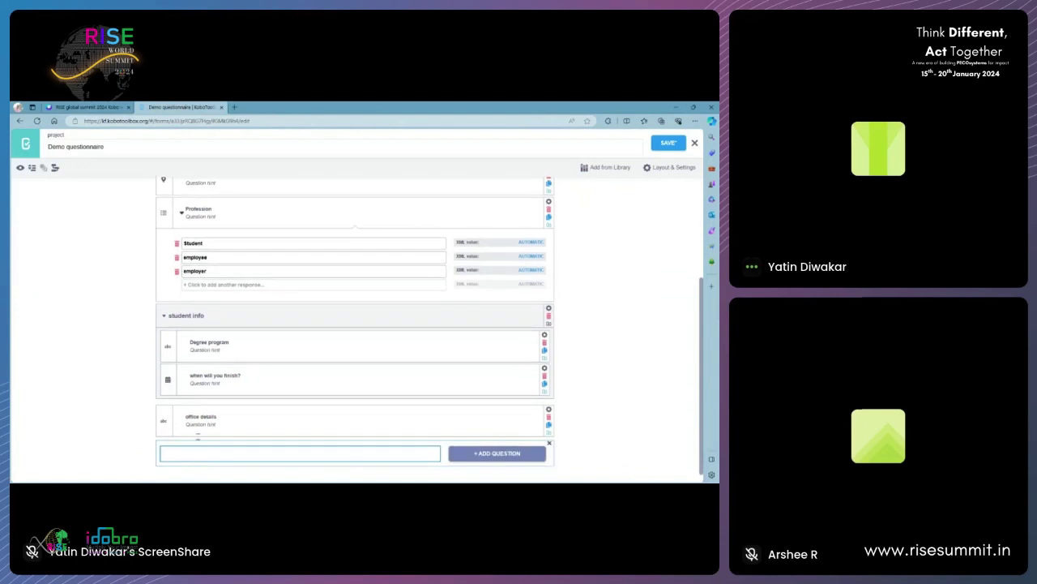
left_click(88, 107)
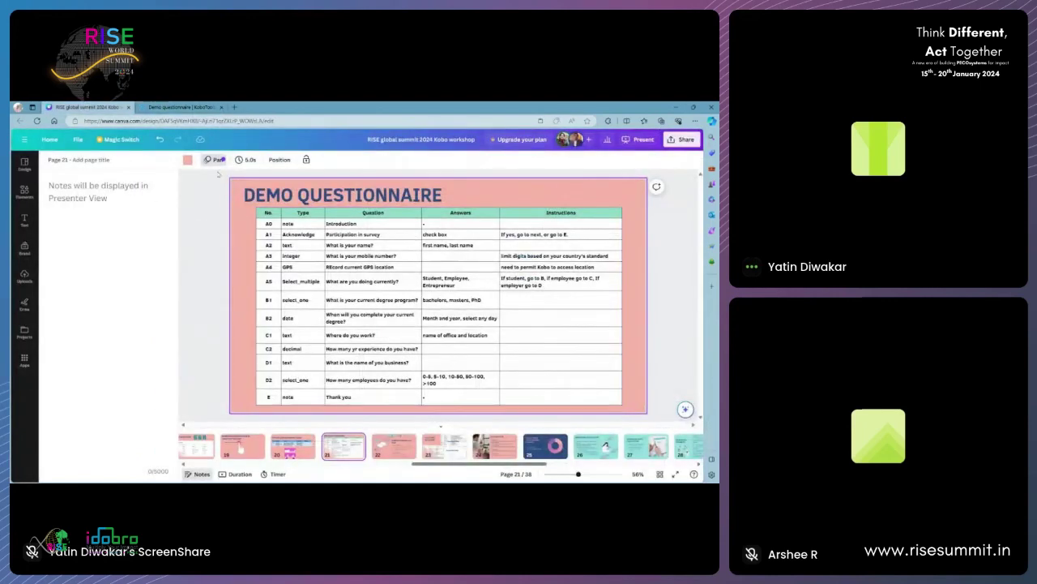
left_click(203, 107)
type("name")
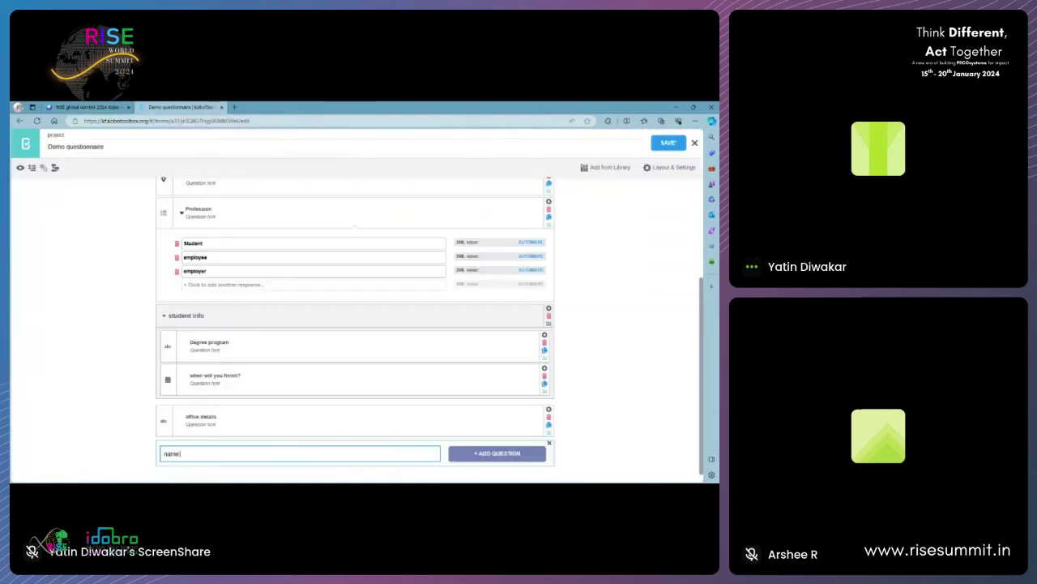
type(" of t")
left_click(470, 456)
left_click(368, 388)
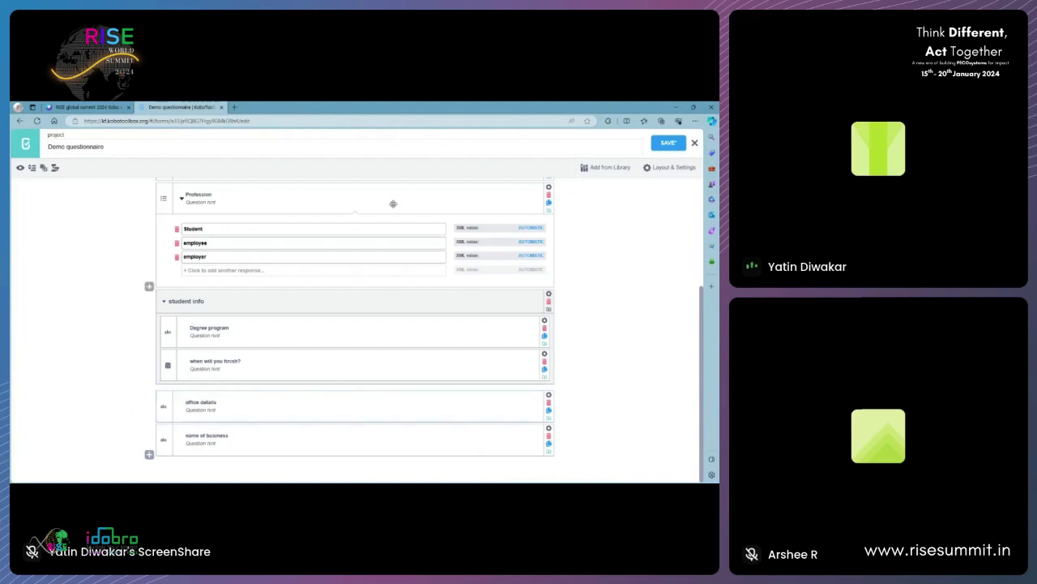
- Give office details skip logic so it shows only when Profession equals employee
left_click(549, 397)
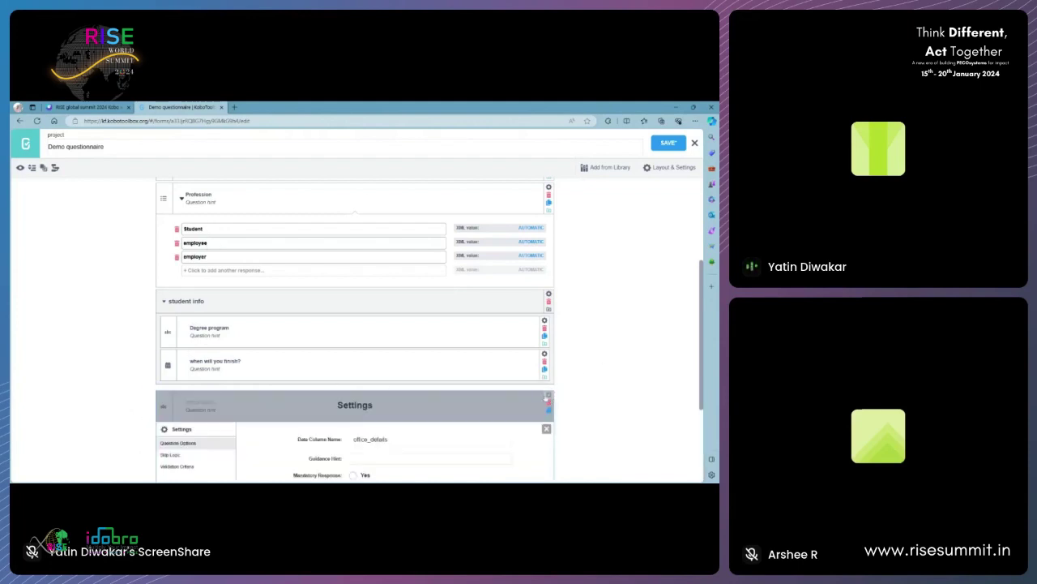
left_click(170, 456)
scroll(175, 458, "down", 1)
left_click(400, 379)
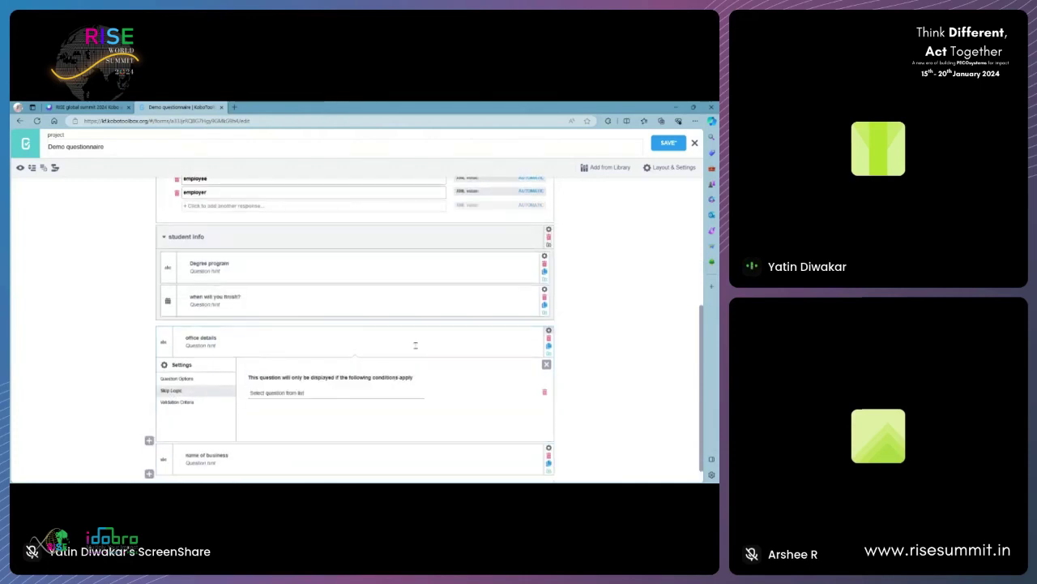
scroll(415, 345, "down", 1)
left_click(292, 374)
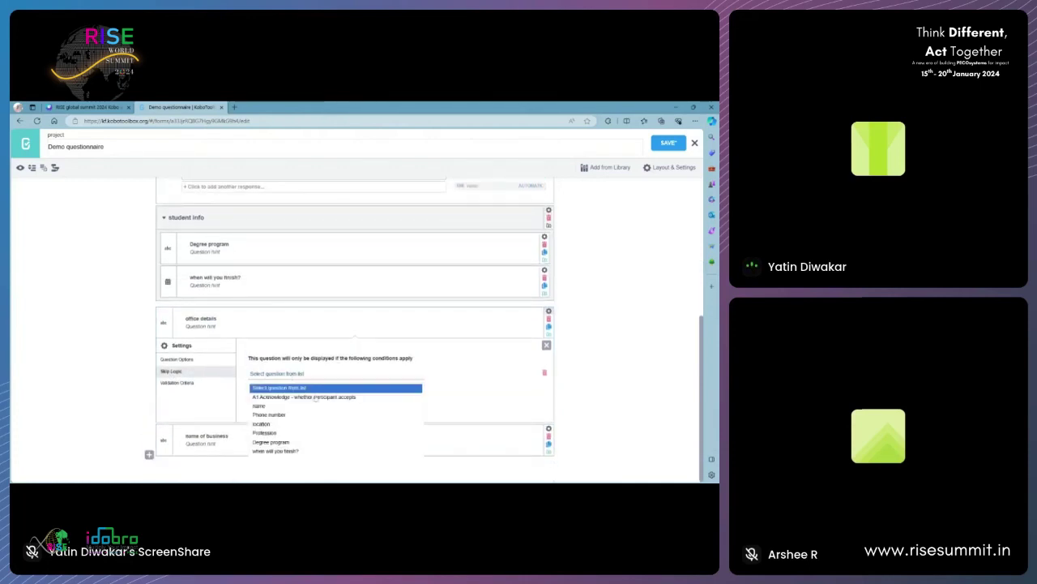
left_click(285, 434)
left_click(486, 378)
left_click(486, 401)
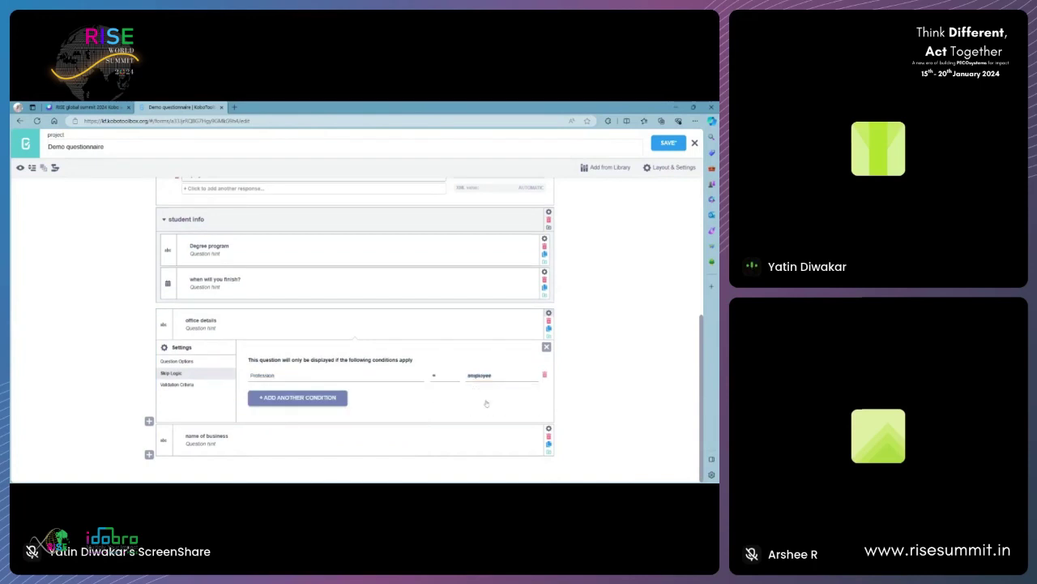
left_click(546, 347)
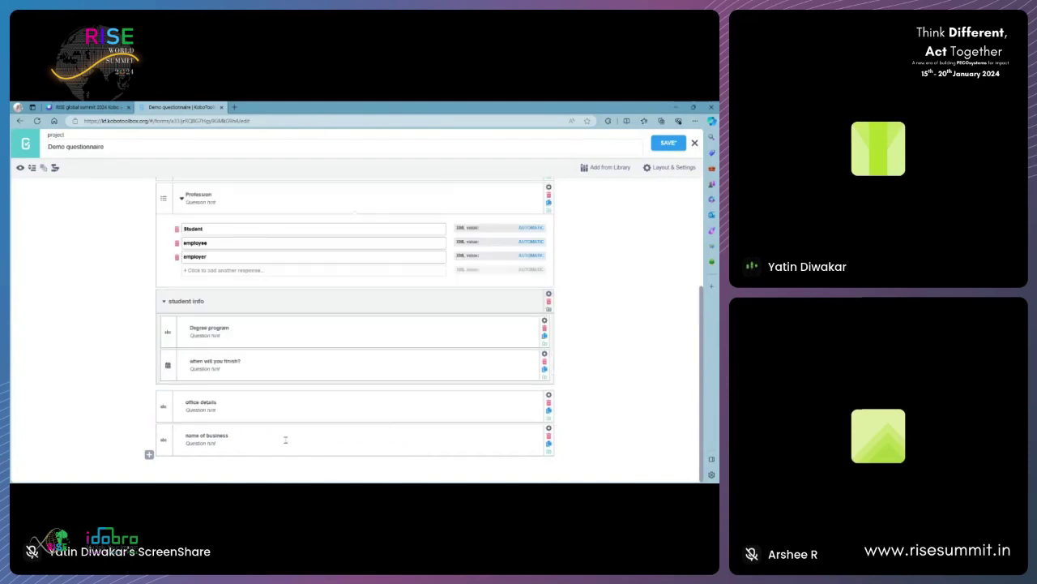
- Give name of business a display condition requiring Profession equals employer
left_click(548, 428)
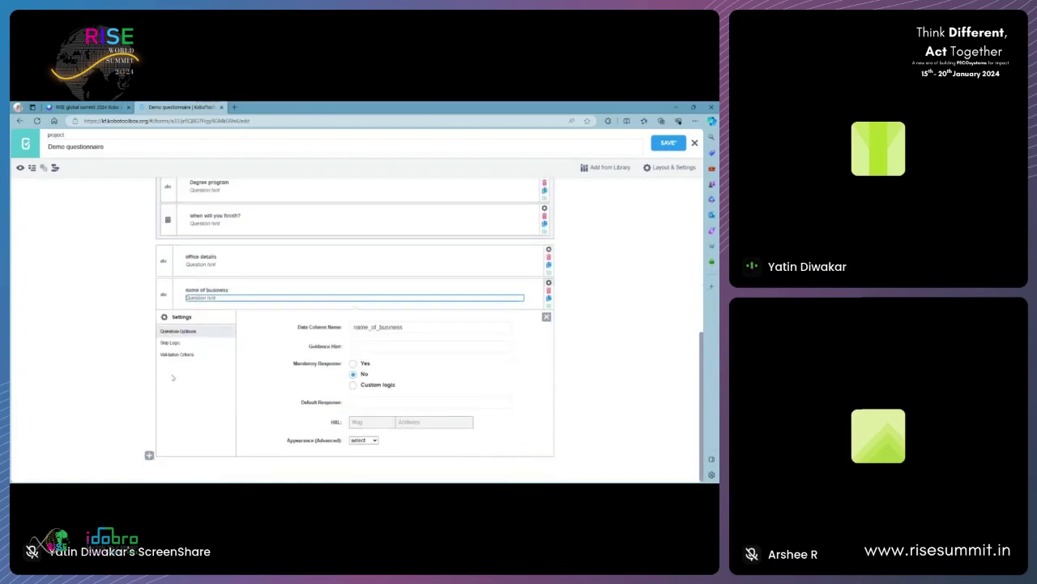
left_click(170, 342)
left_click(306, 409)
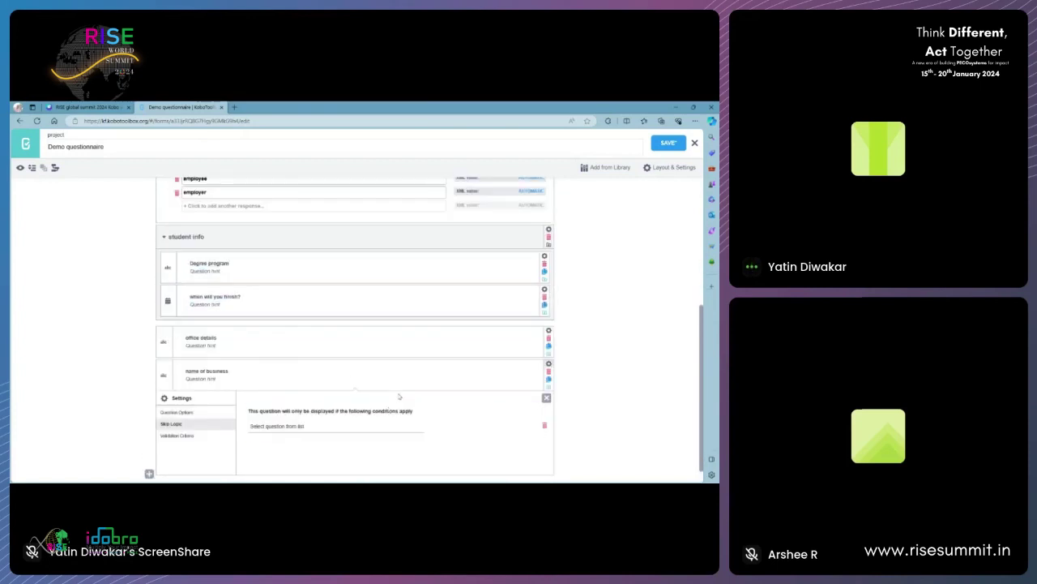
left_click(291, 405)
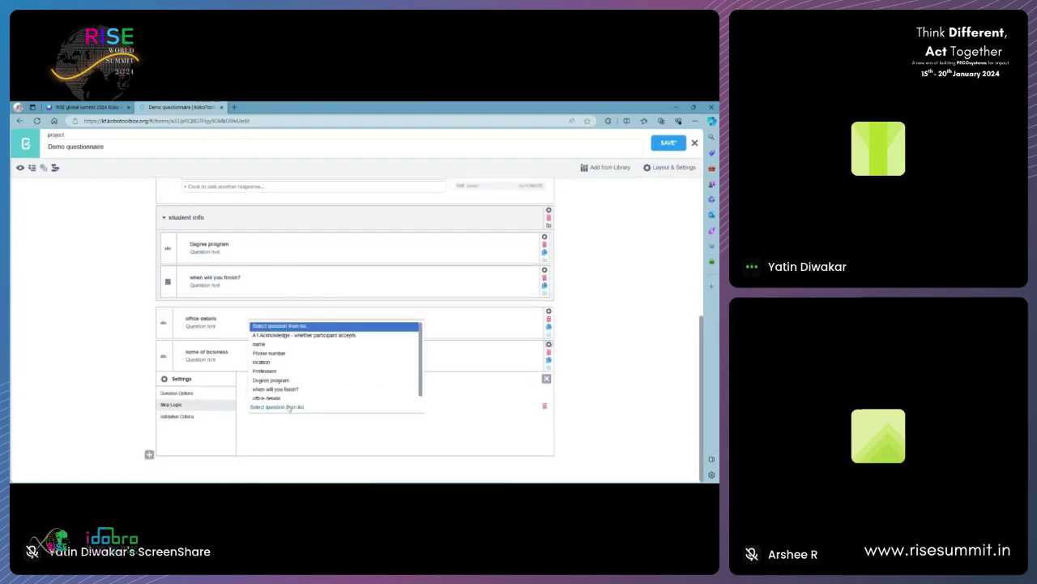
left_click(273, 368)
left_click(478, 409)
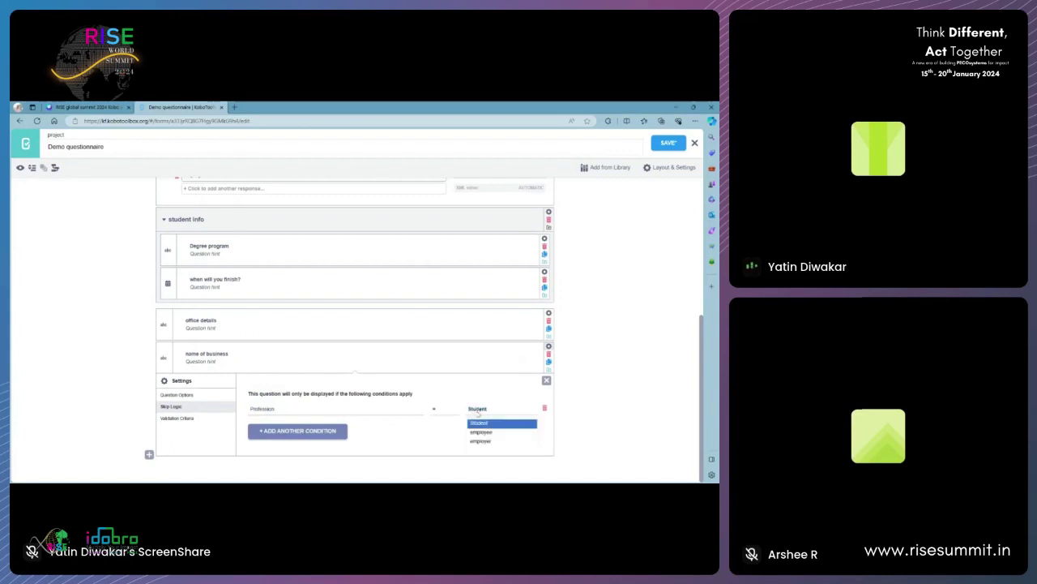
left_click(487, 441)
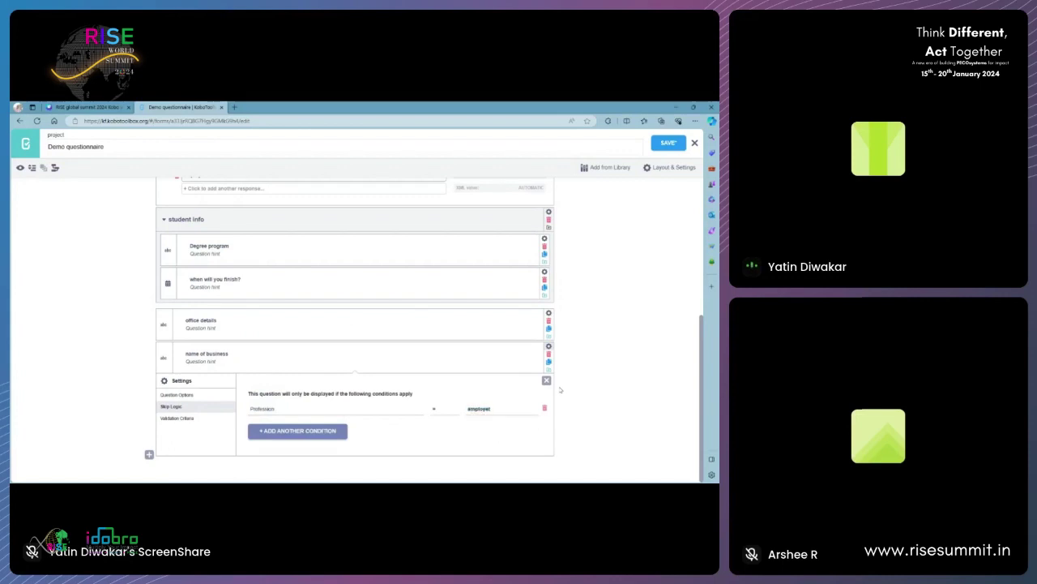
left_click(546, 380)
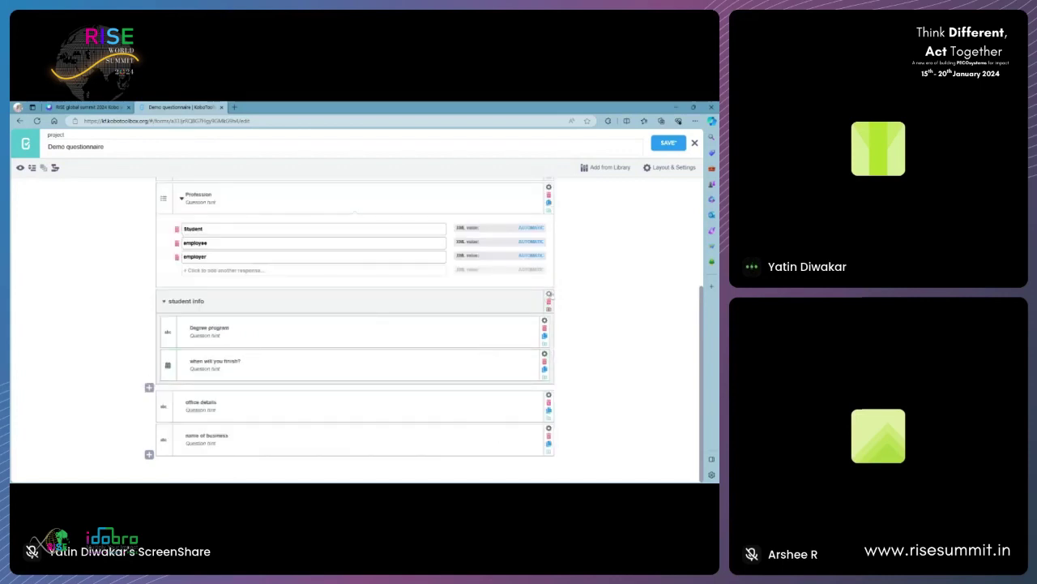
- Set Mandatory Response to Yes for both the name and location questions
left_click(549, 396)
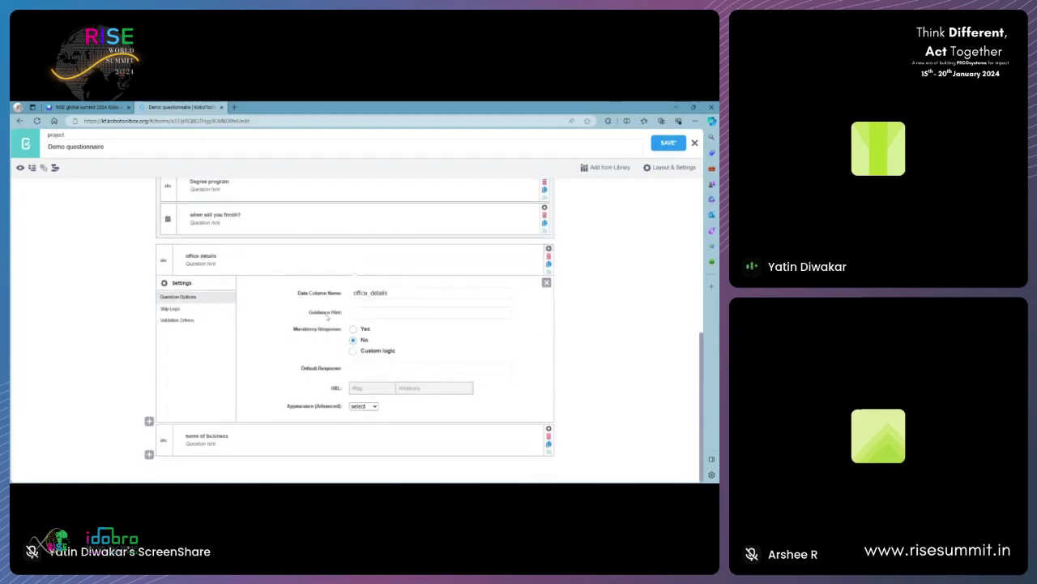
left_click(357, 311)
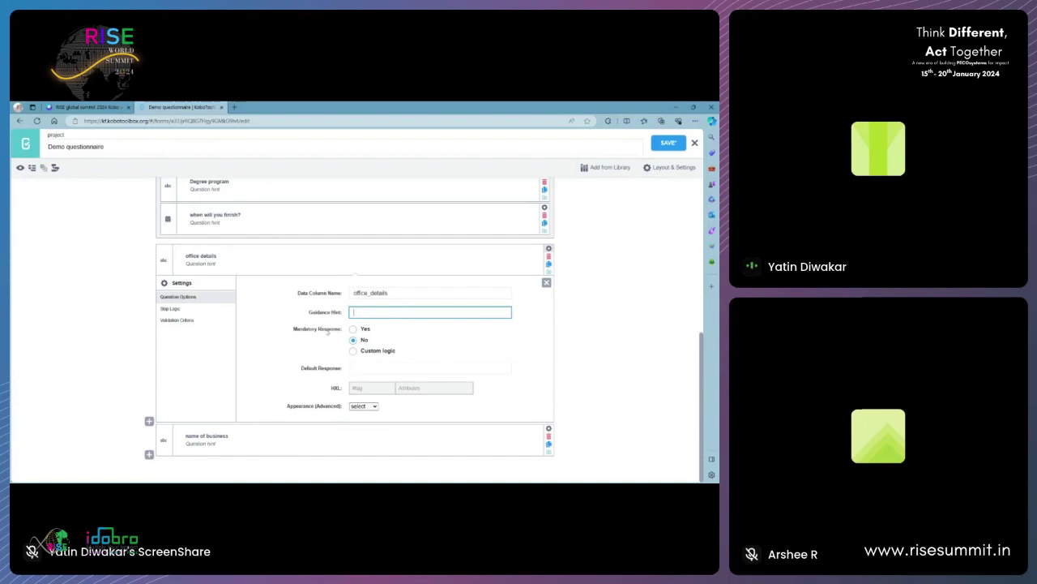
scroll(397, 365, "up", 5)
scroll(410, 389, "down", 4)
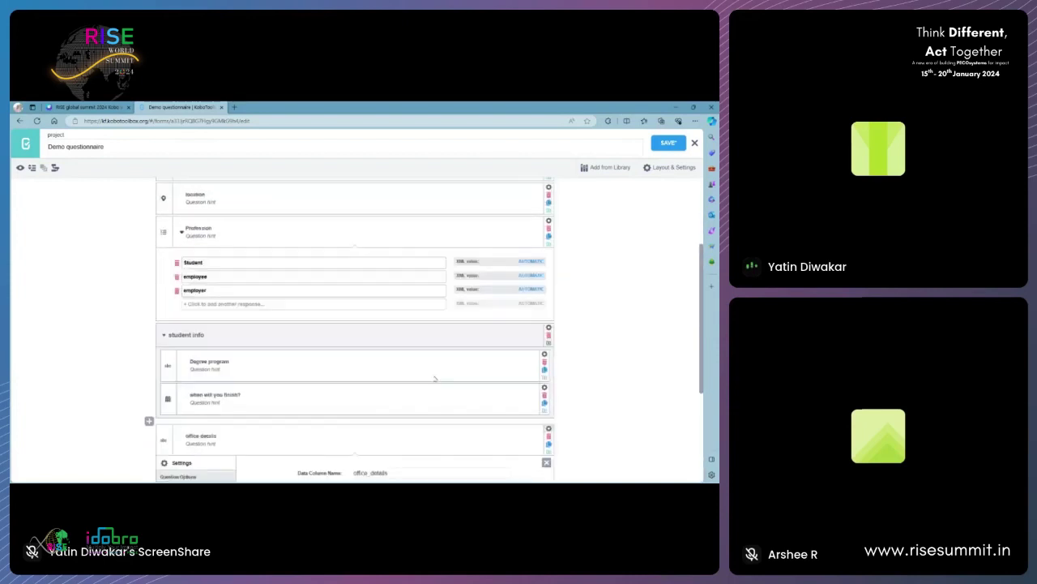
scroll(415, 398, "up", 5)
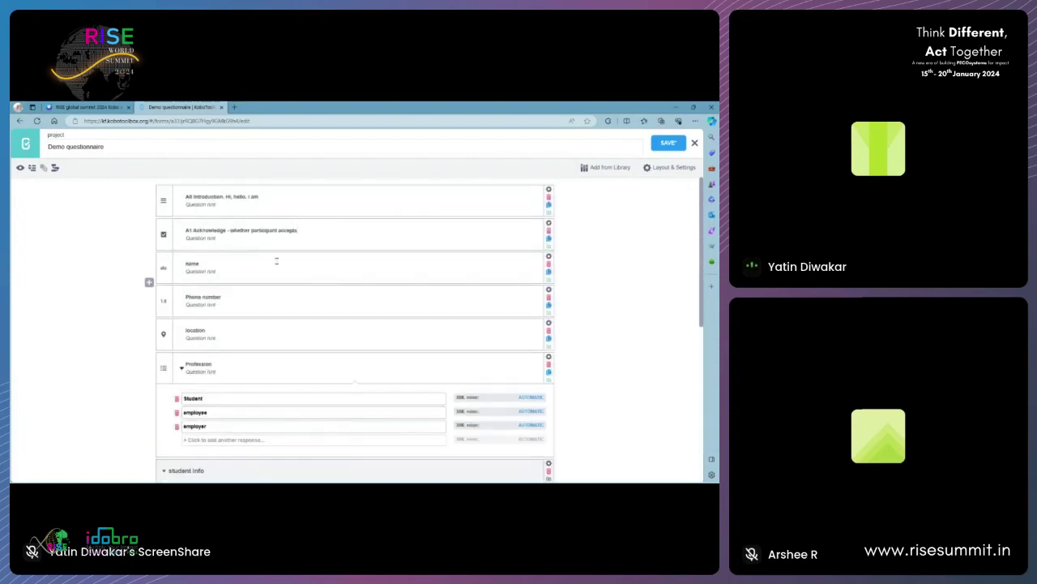
left_click(367, 258)
left_click(548, 256)
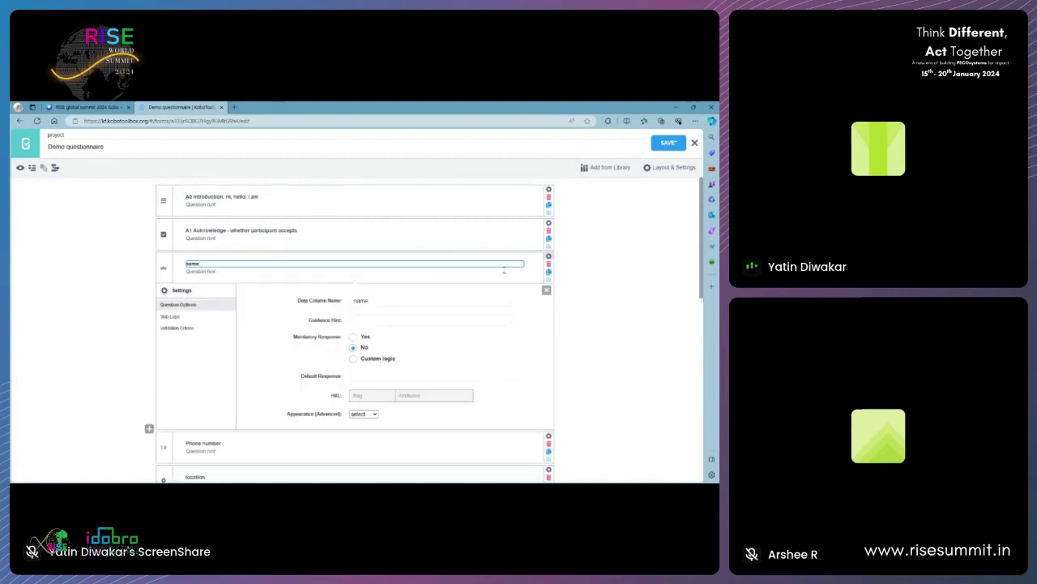
left_click(355, 336)
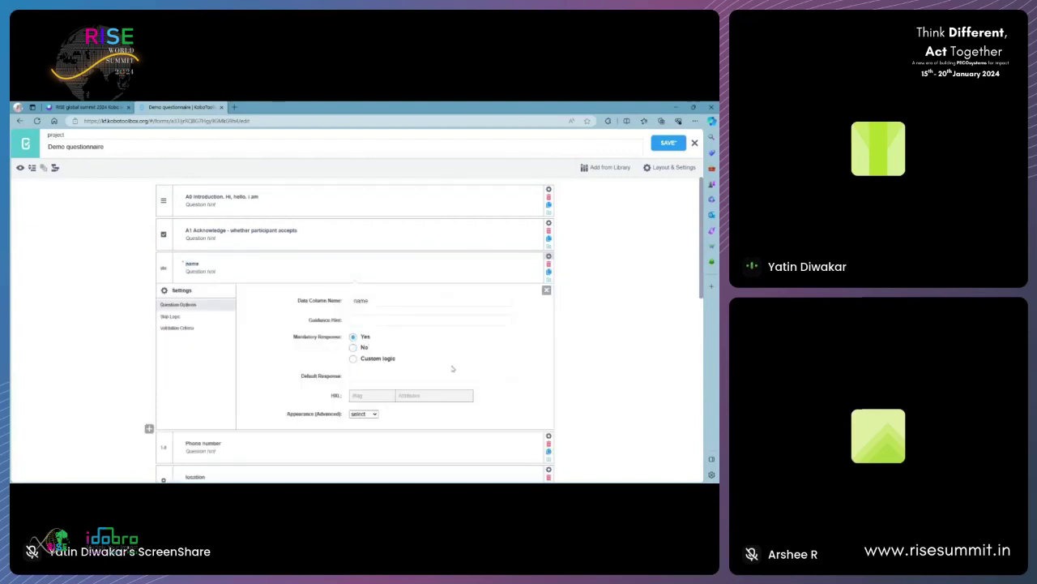
left_click(546, 289)
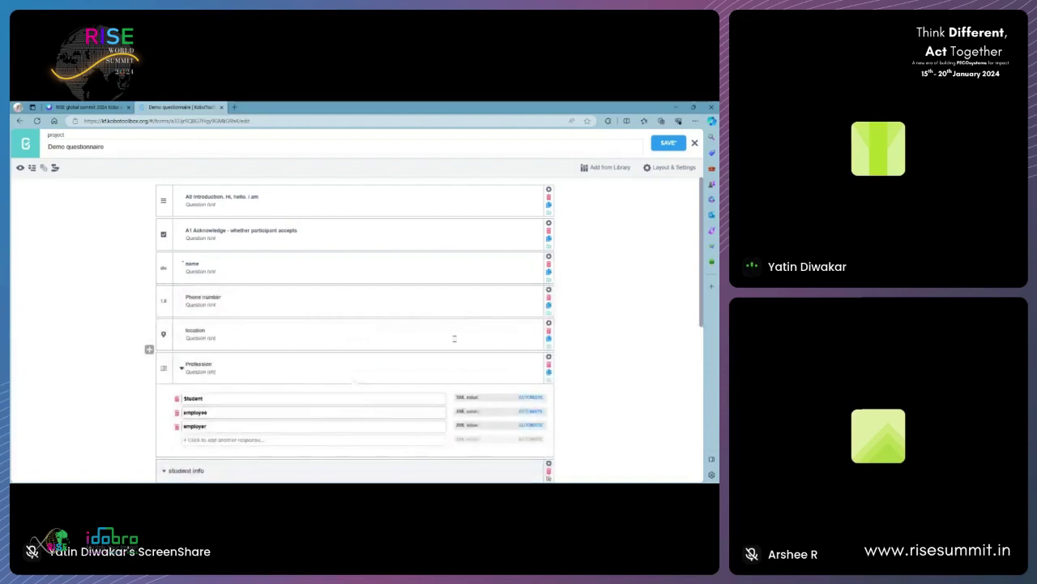
left_click(548, 323)
left_click(353, 403)
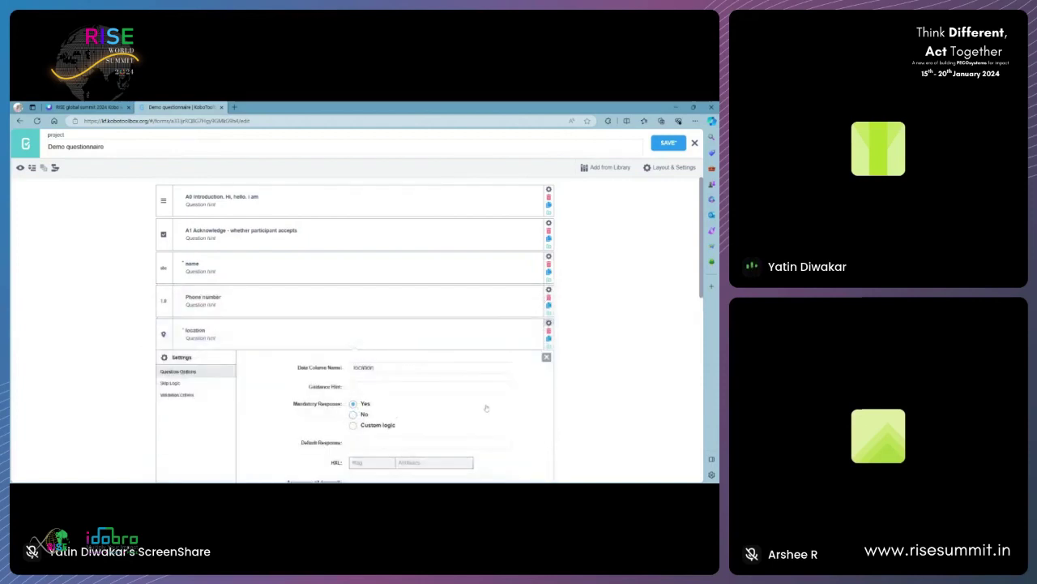
scroll(457, 424, "down", 2)
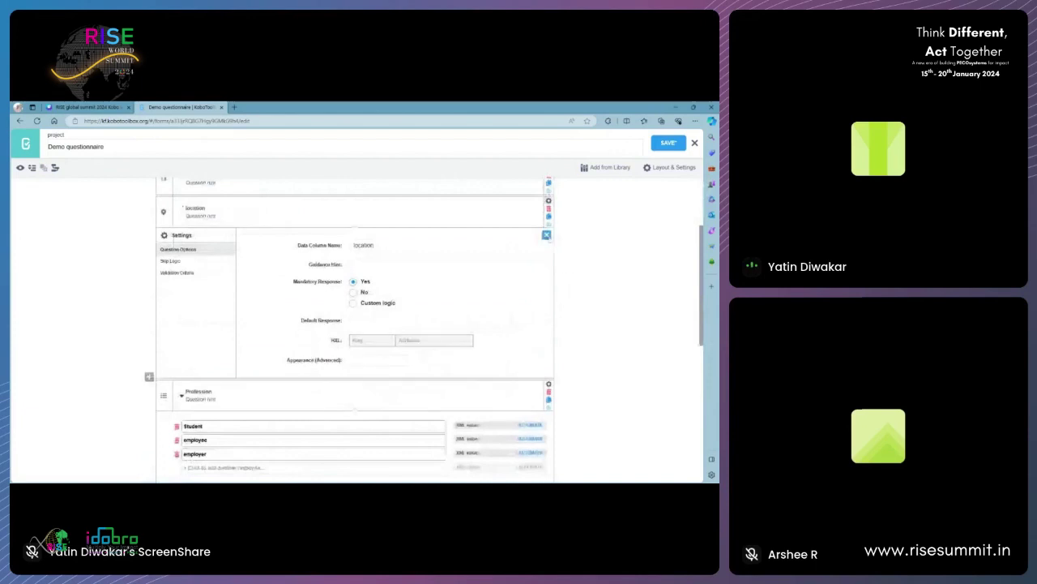
left_click(546, 234)
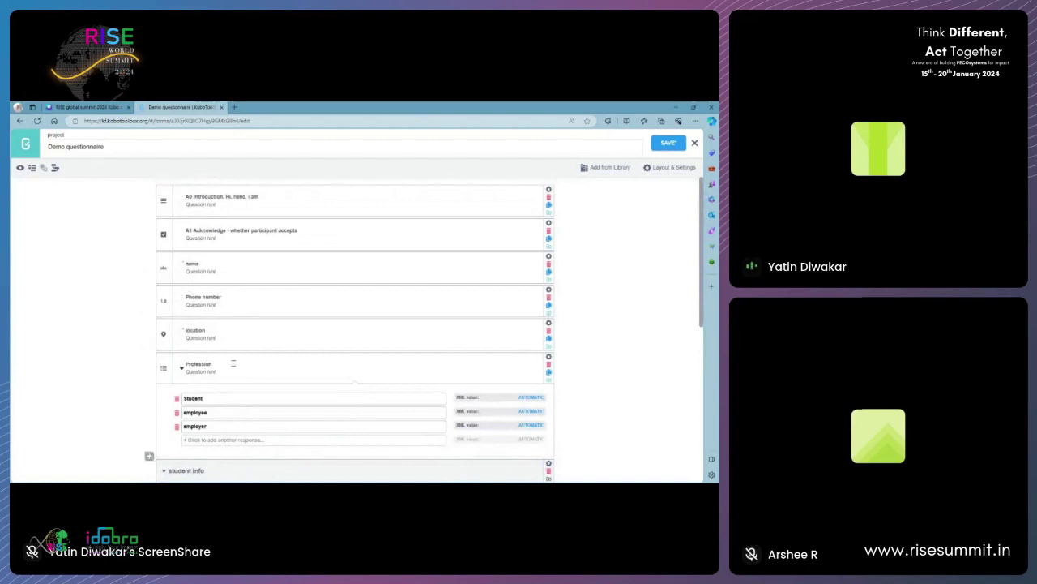
- Review the Profession settings and office details display condition against the Canva plan slide
scroll(300, 373, "down", 3)
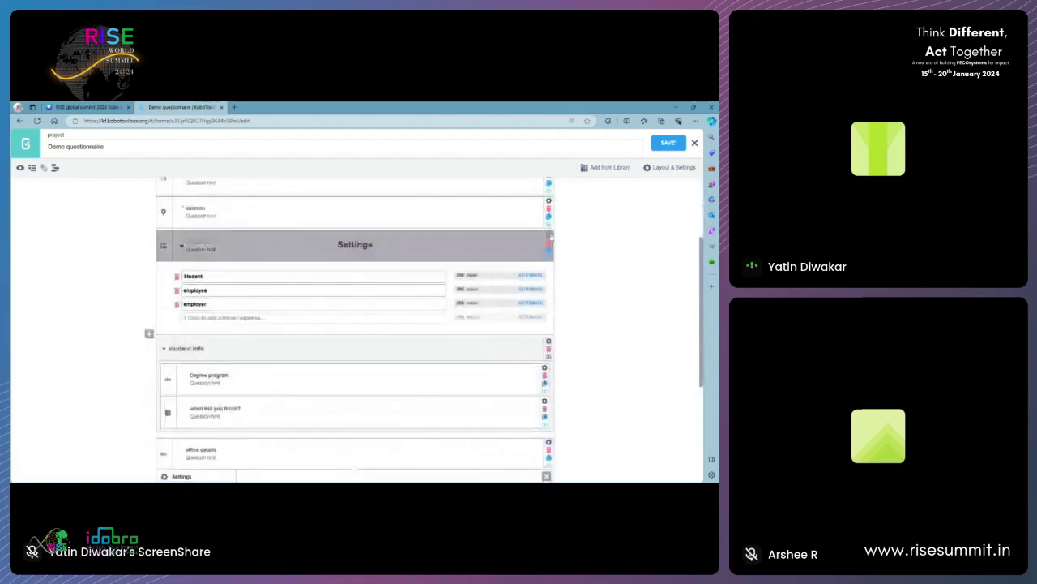
left_click(549, 234)
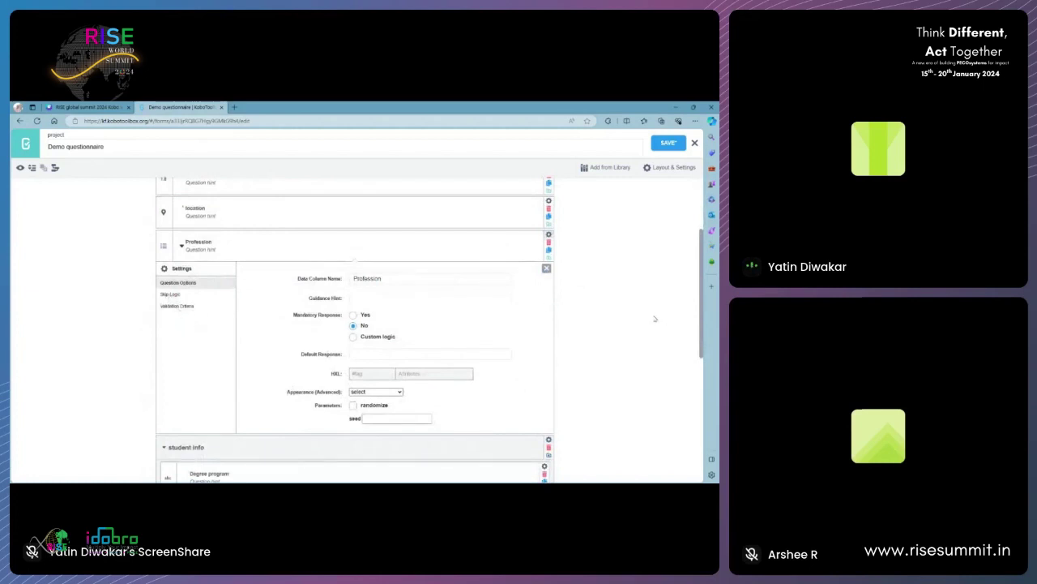
left_click(546, 267)
scroll(245, 326, "down", 2)
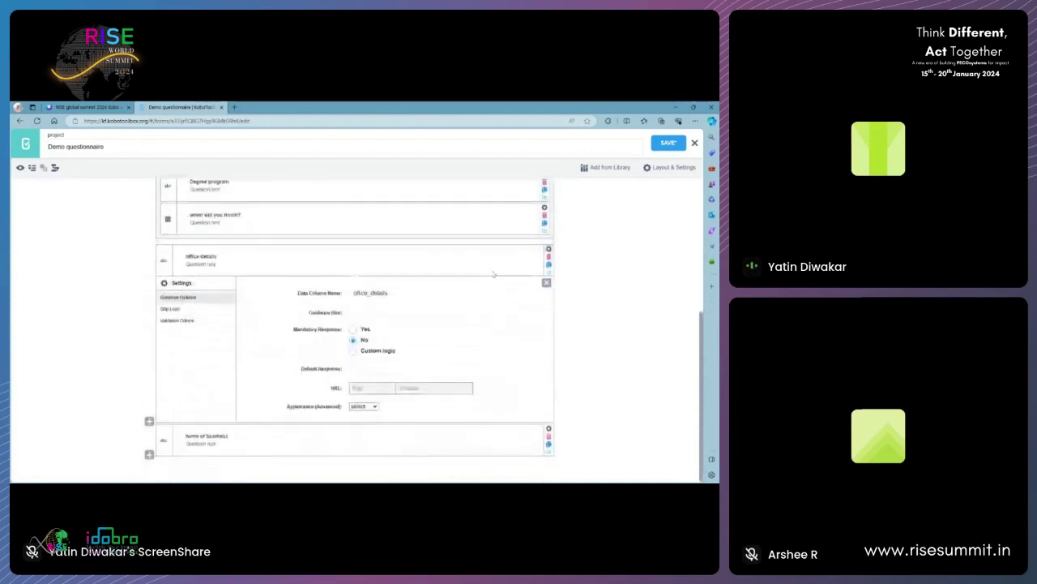
left_click(172, 311)
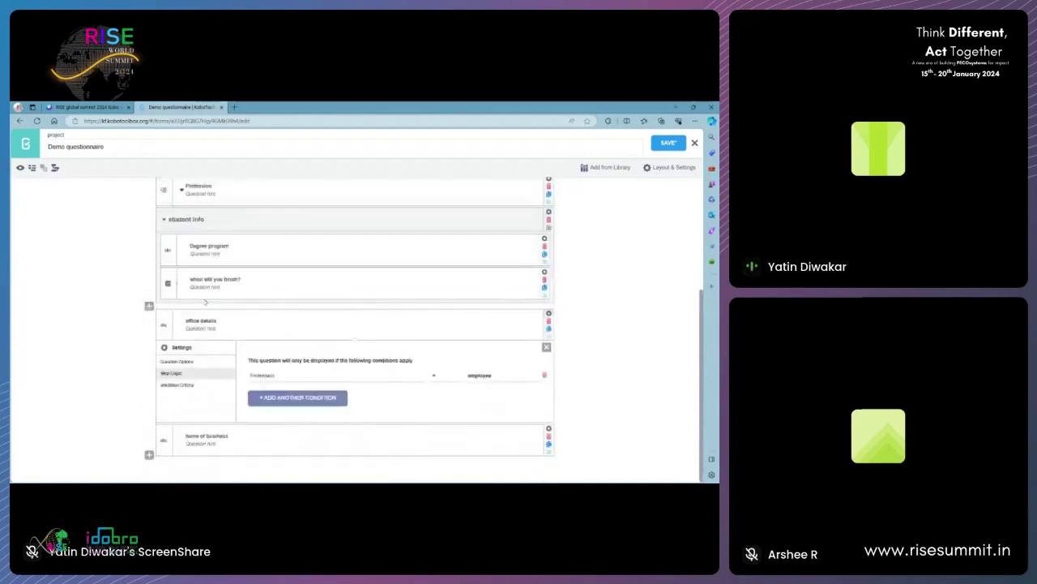
left_click(546, 348)
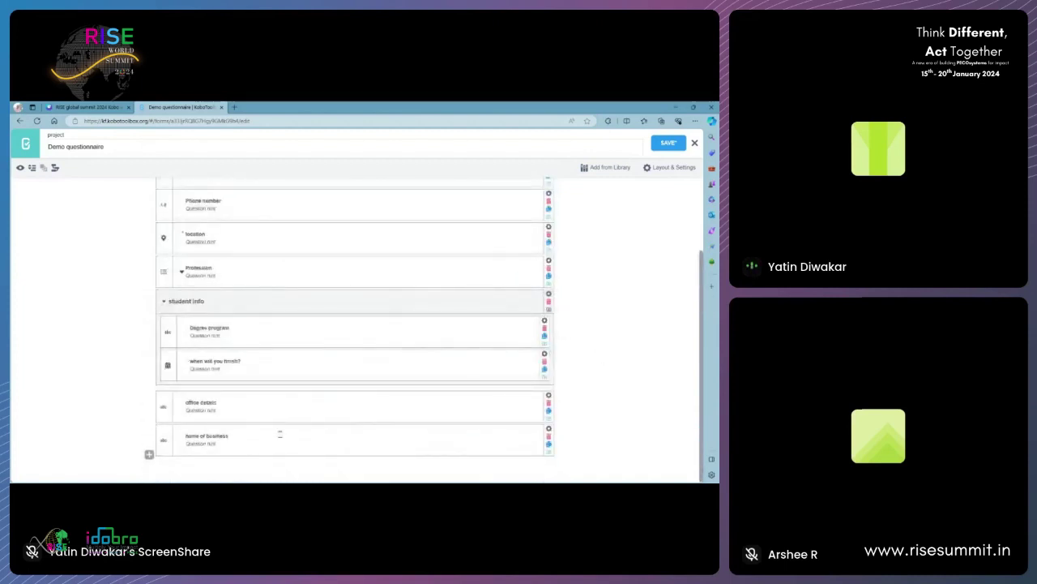
left_click(87, 106)
left_click(198, 106)
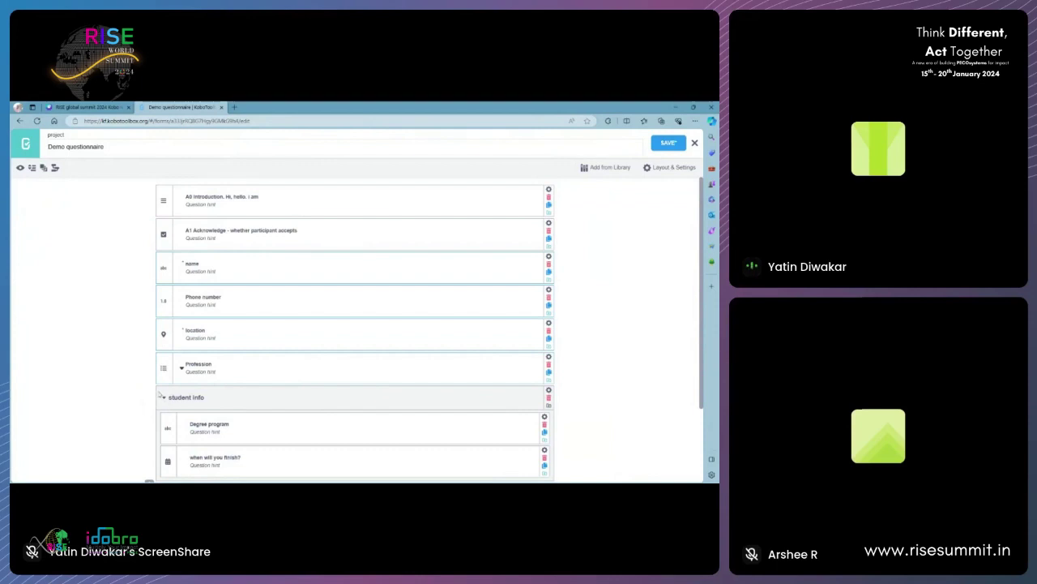
- Rename the Group holding name through Profession to 'questionnaire'
scroll(154, 387, "down", 2)
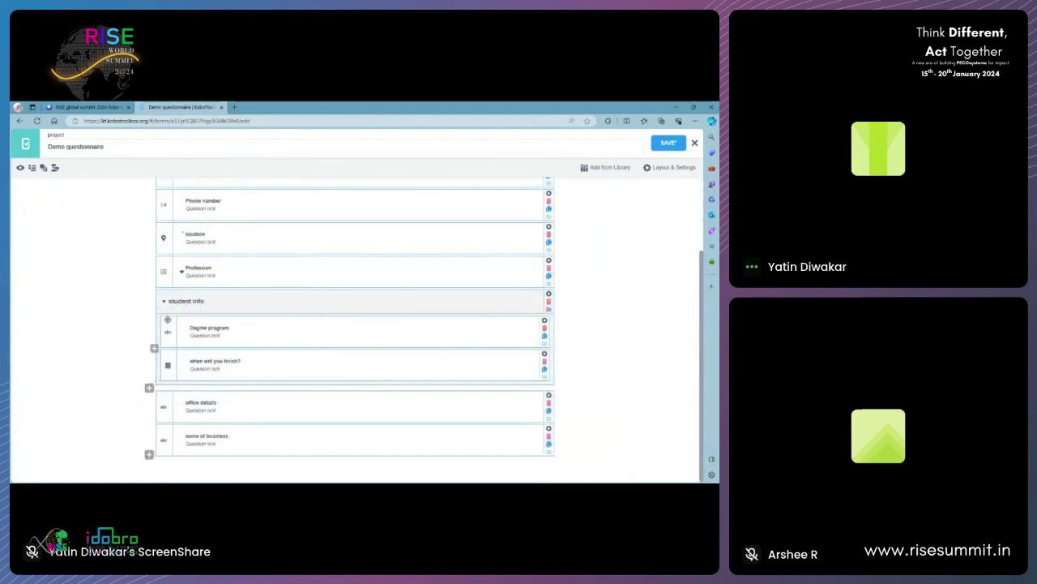
scroll(226, 270, "up", 3)
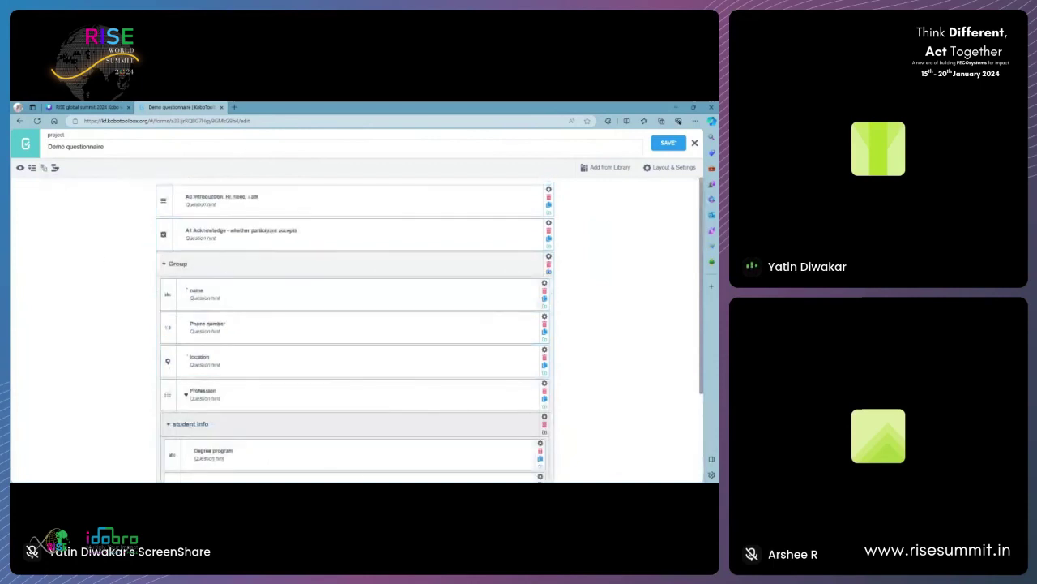
left_click(178, 263)
type("questionnaire")
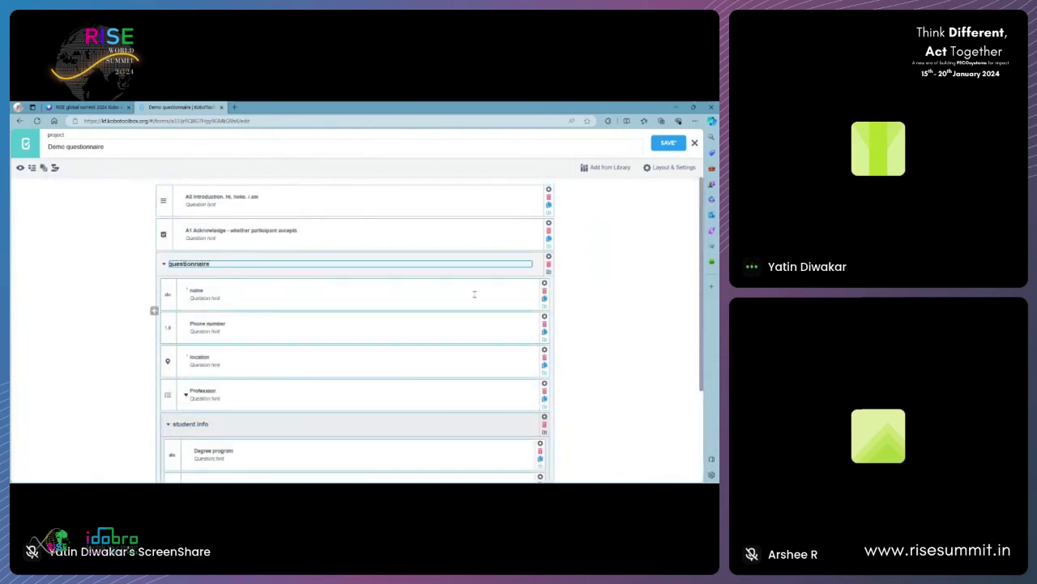
key("Return")
- Add a 'thank you note' question at the end of the form
scroll(640, 316, "down", 3)
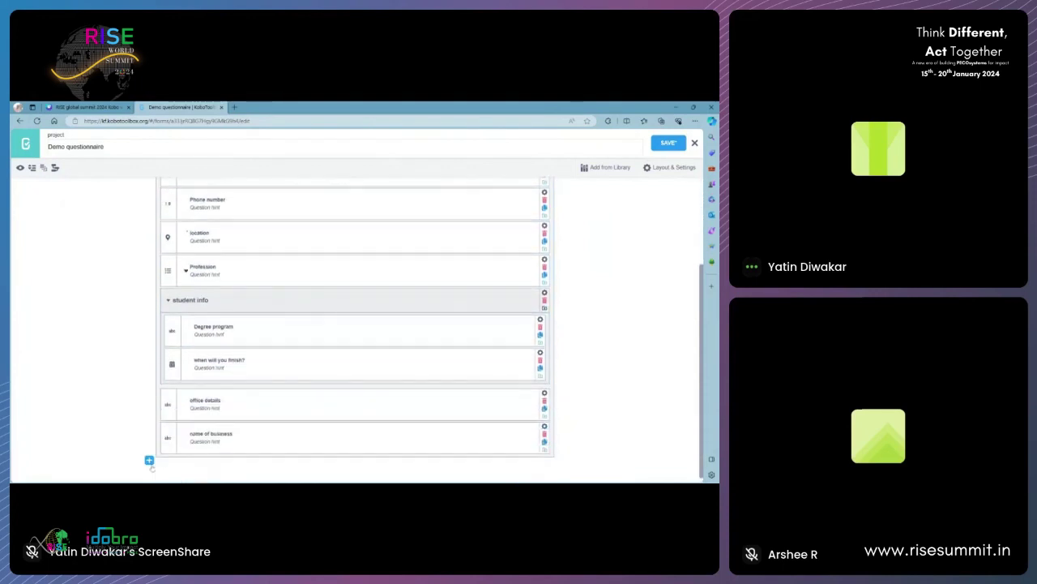
left_click(150, 461)
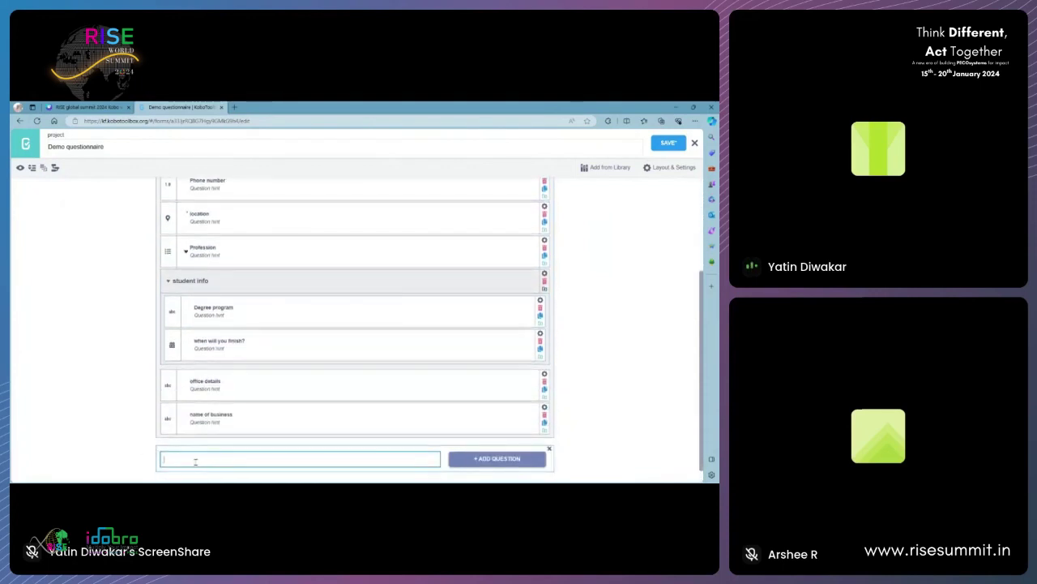
type("thank you note")
left_click(460, 461)
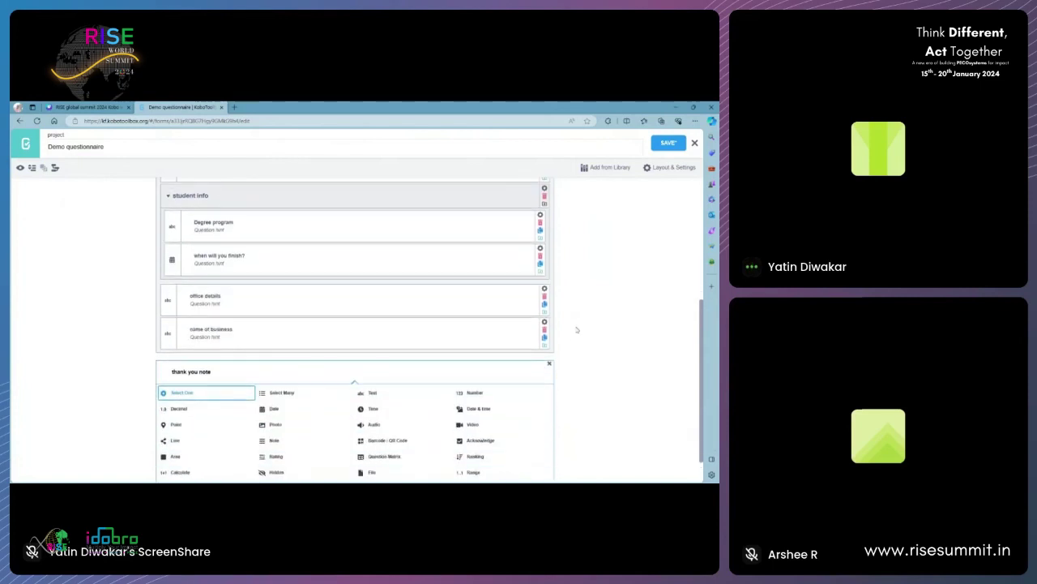
scroll(577, 330, "up", 5)
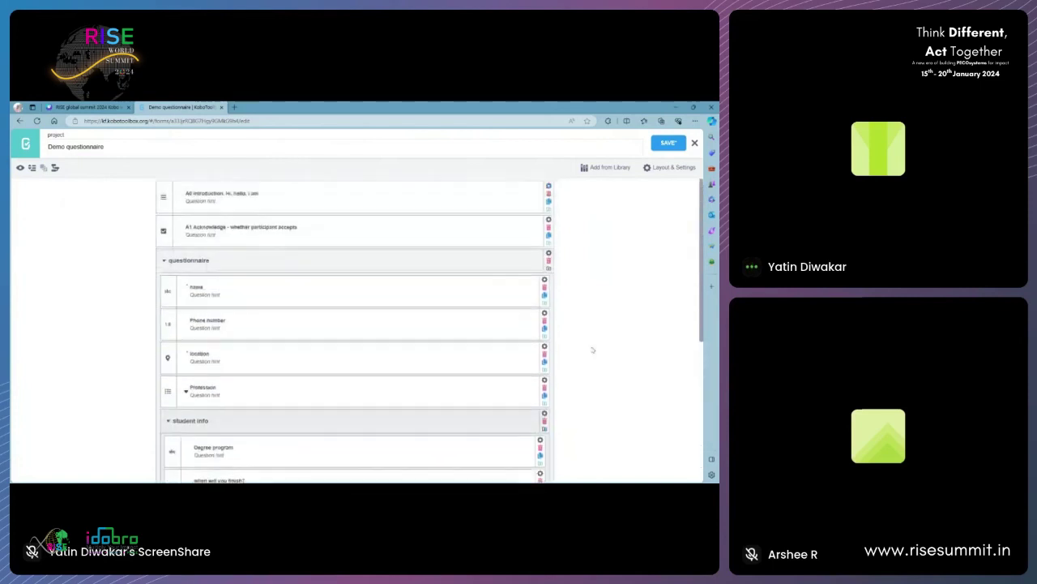
- Add skip logic to the questionnaire group: show it when A1 Acknowledge was answered
left_click(549, 256)
left_click(170, 311)
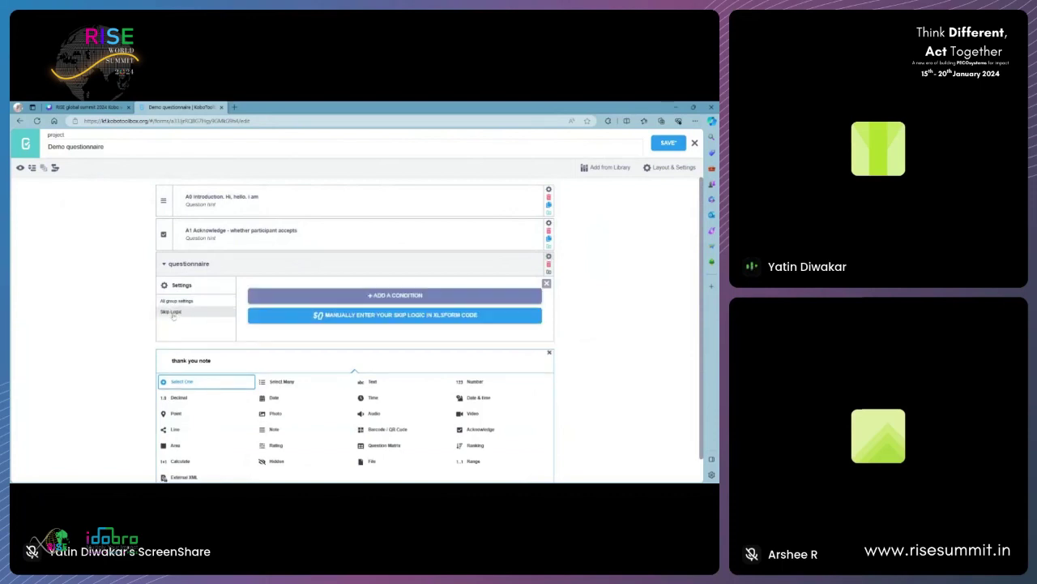
left_click(324, 290)
left_click(320, 312)
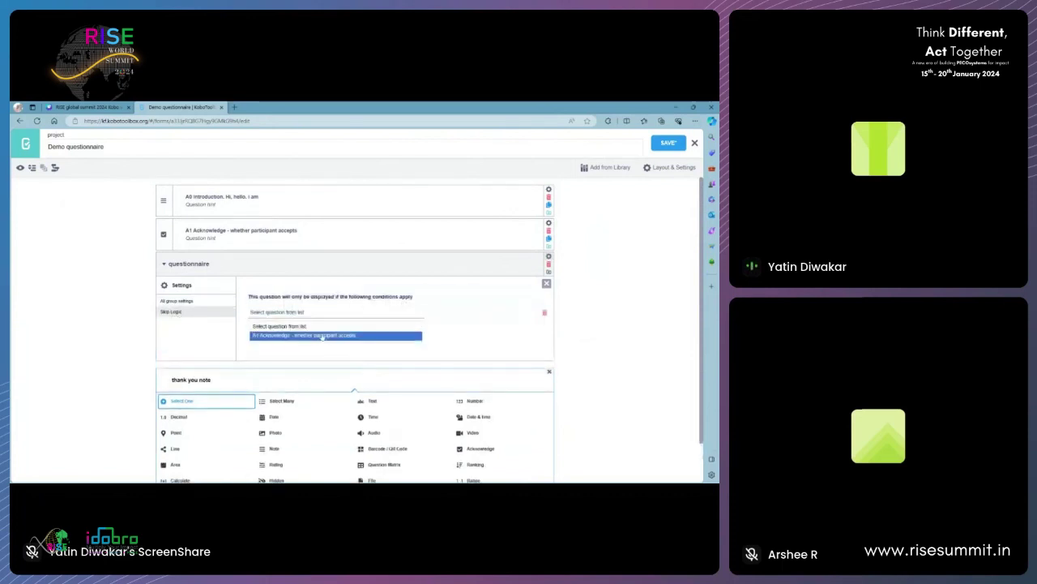
left_click(322, 334)
left_click(490, 316)
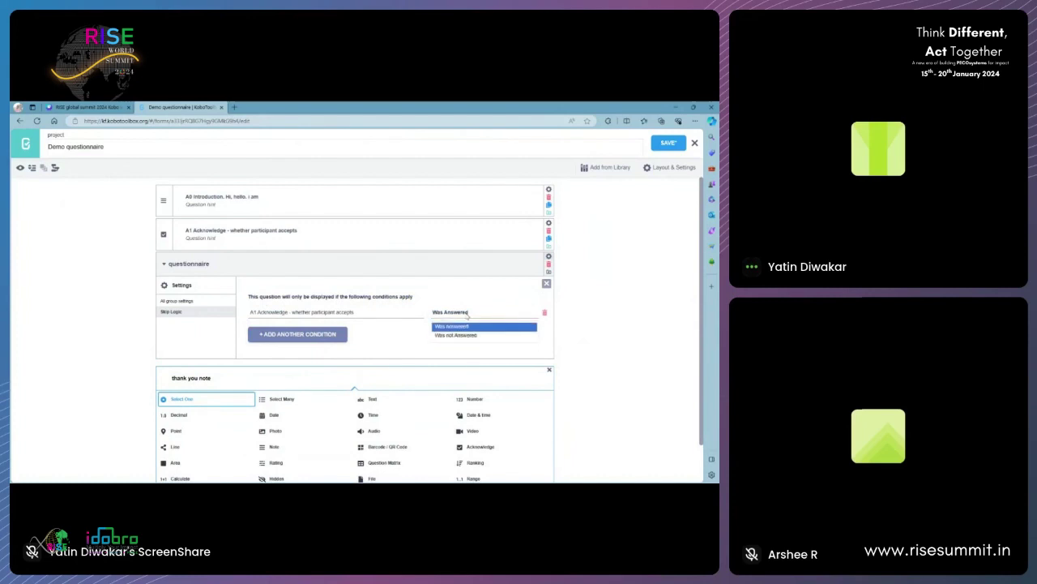
left_click(548, 335)
- Add 'thank you note' as a Note question at the form's end
left_click(547, 285)
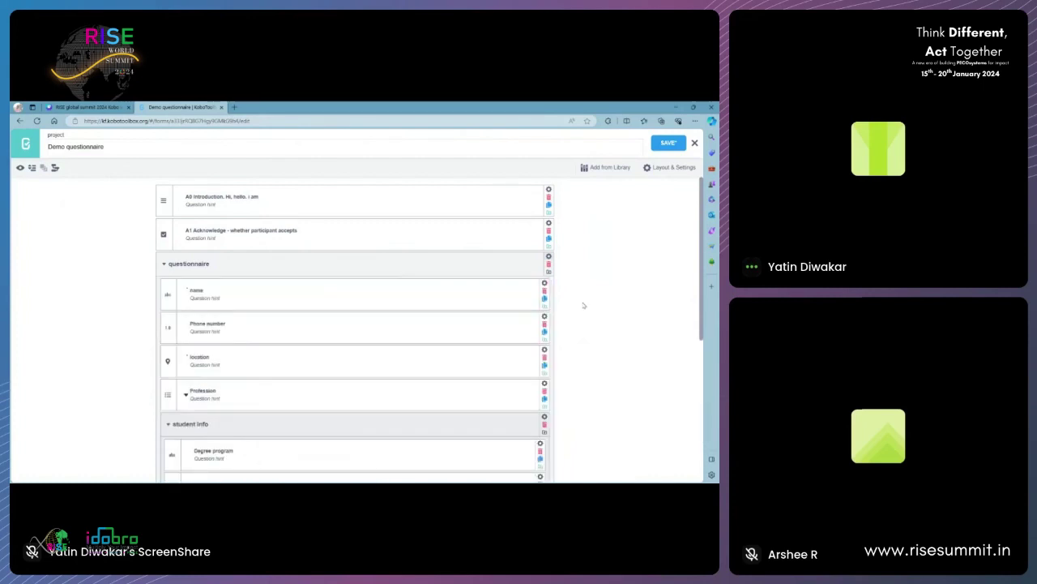
scroll(583, 303, "down", 5)
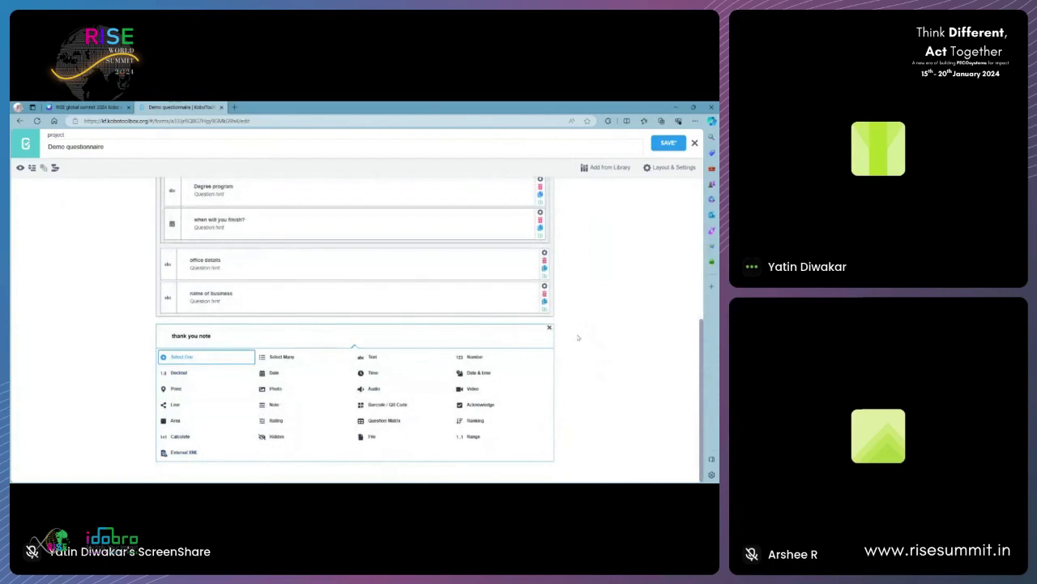
left_click(548, 327)
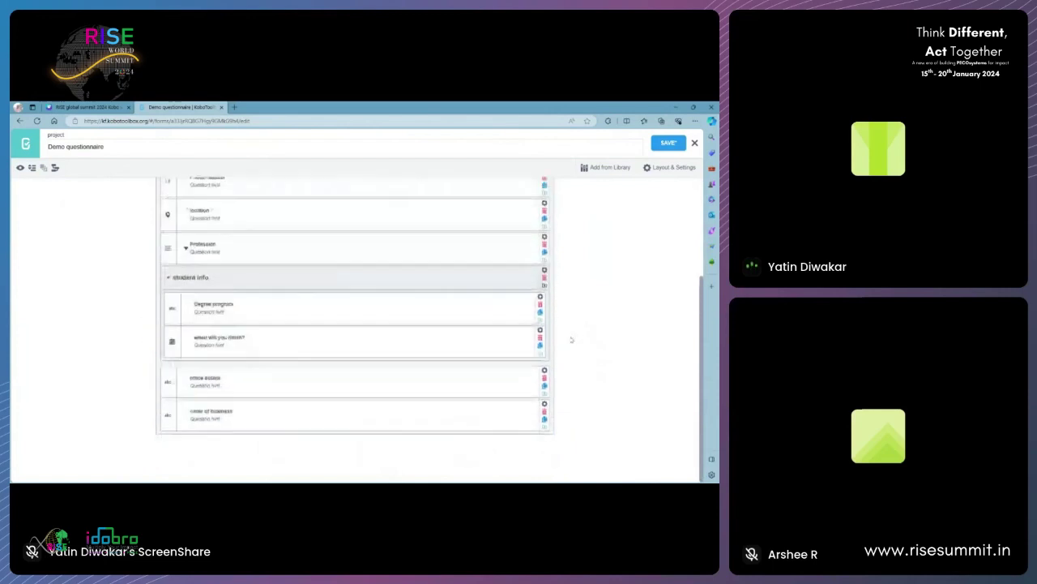
left_click(152, 454)
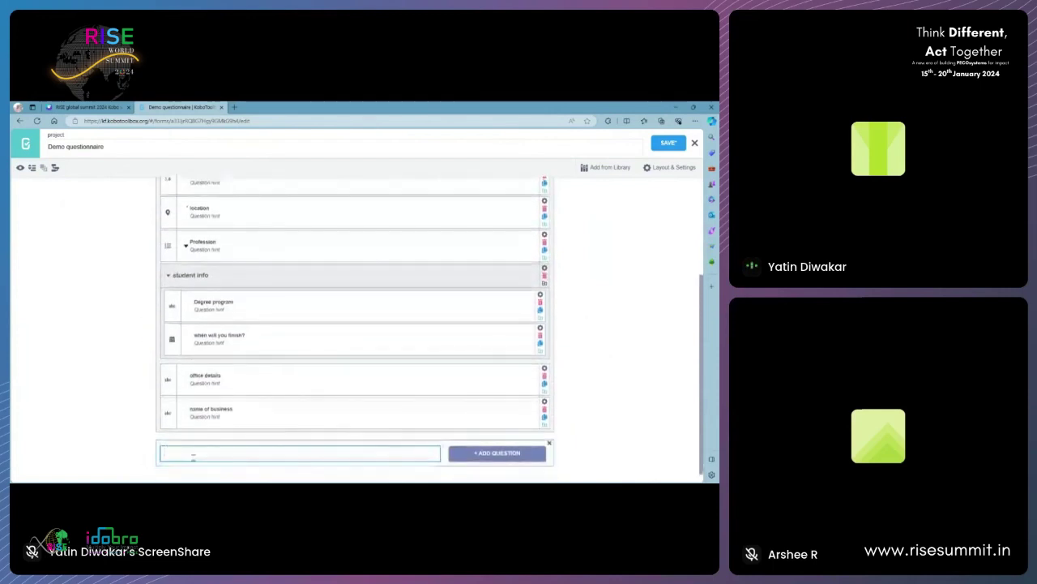
type("thank you solo")
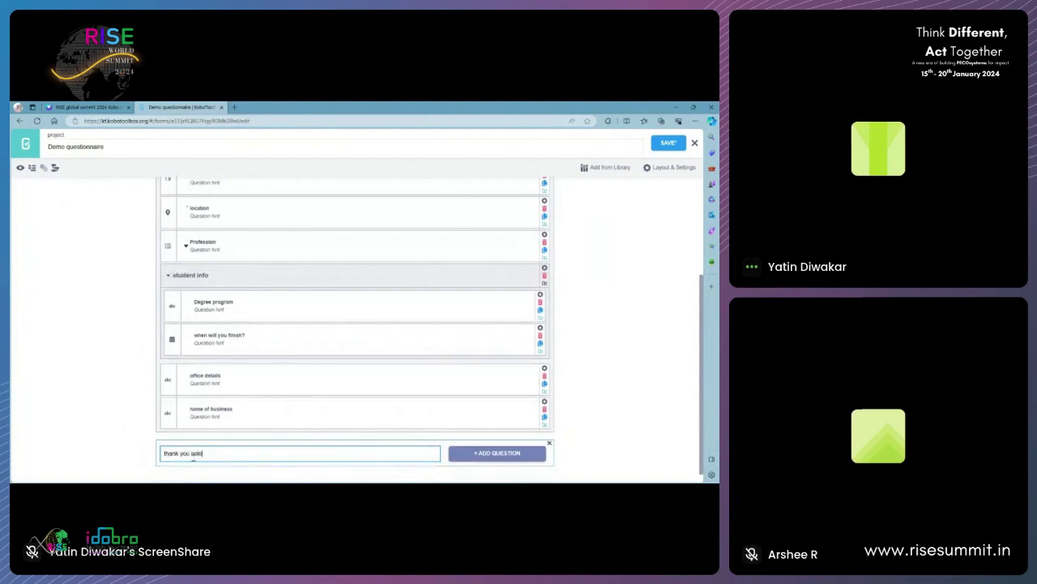
left_click(487, 456)
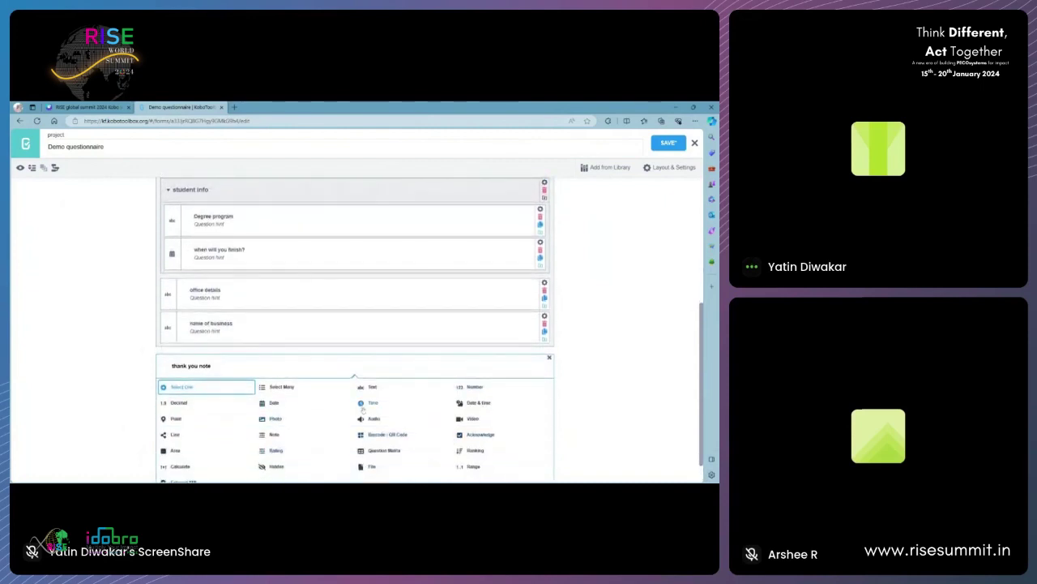
left_click(273, 435)
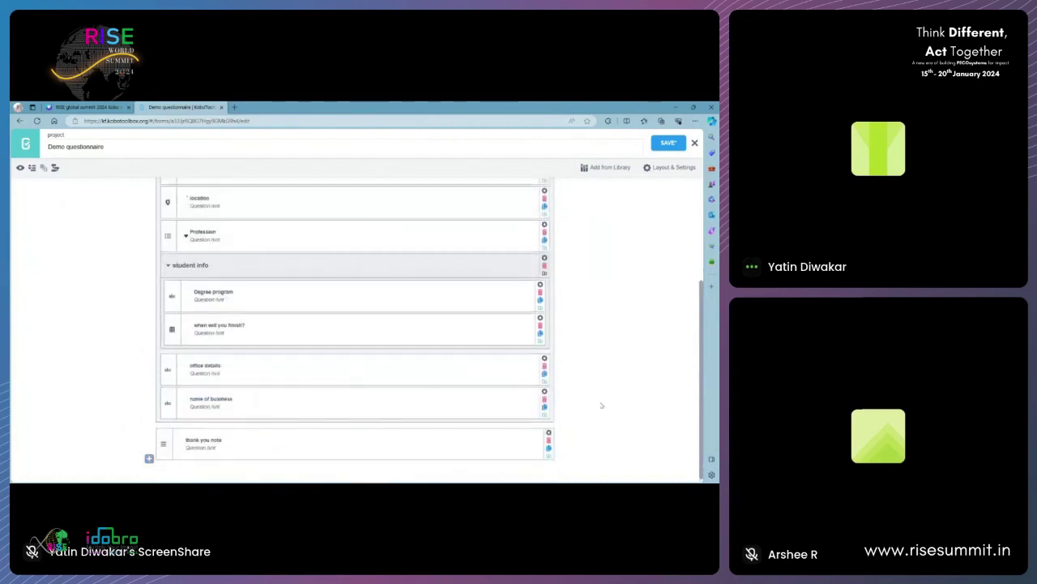
- Save the Demo questionnaire
scroll(601, 405, "up", 5)
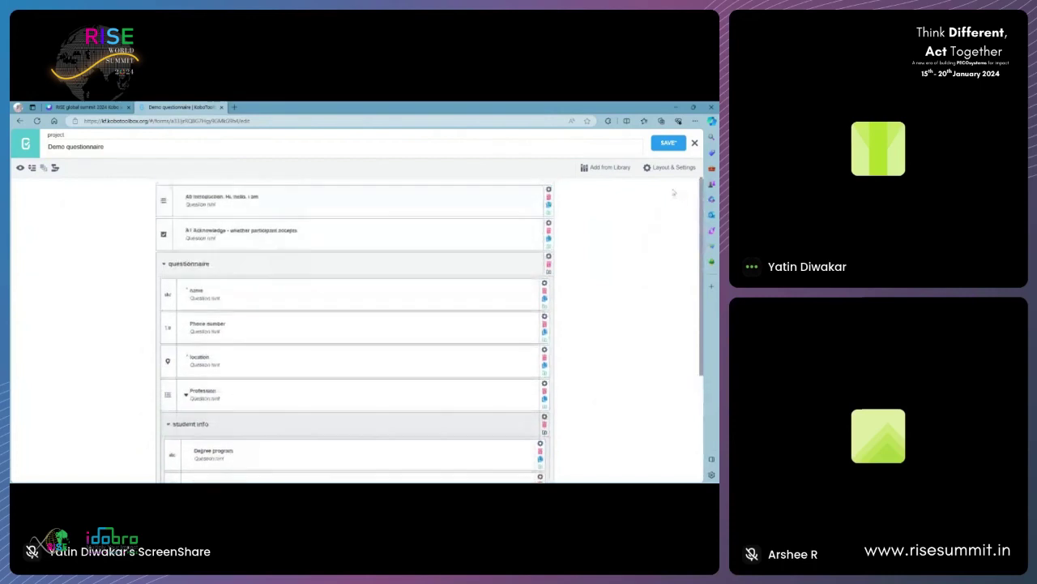
left_click(668, 142)
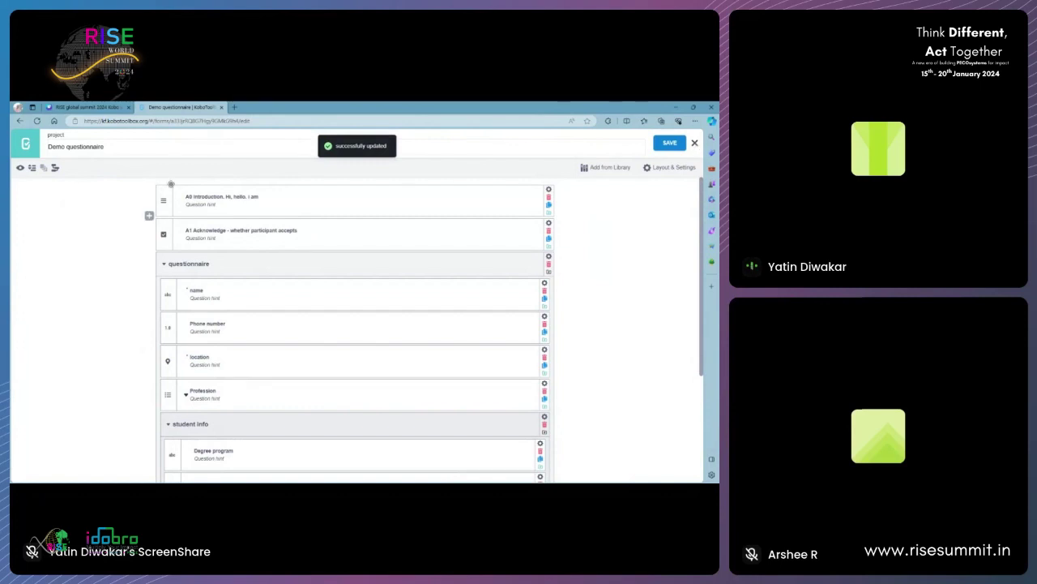
left_click(20, 169)
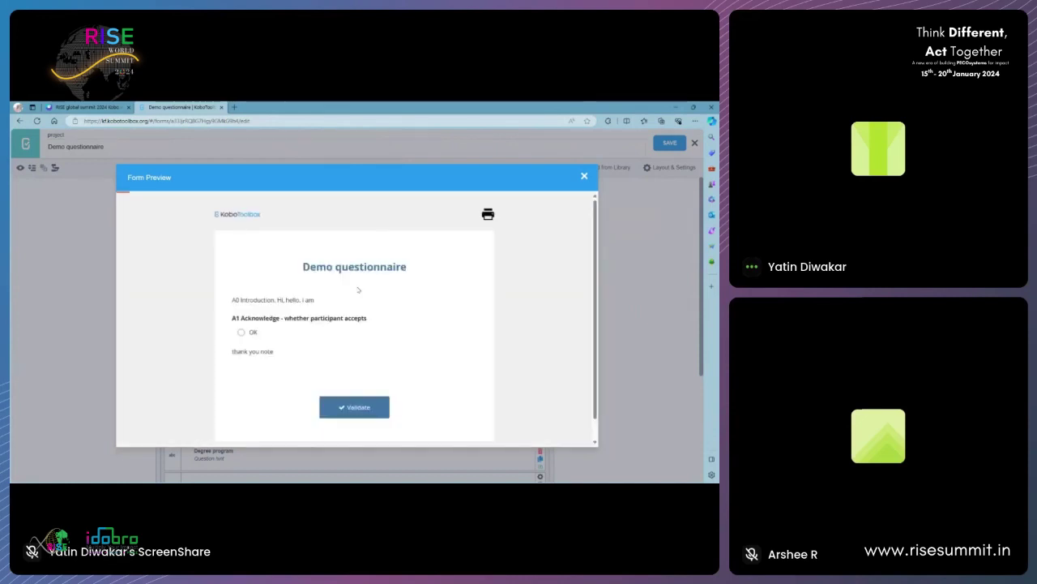
- In the form preview, accept A1 Acknowledge with OK and enter a respondent name
scroll(358, 289, "down", 1)
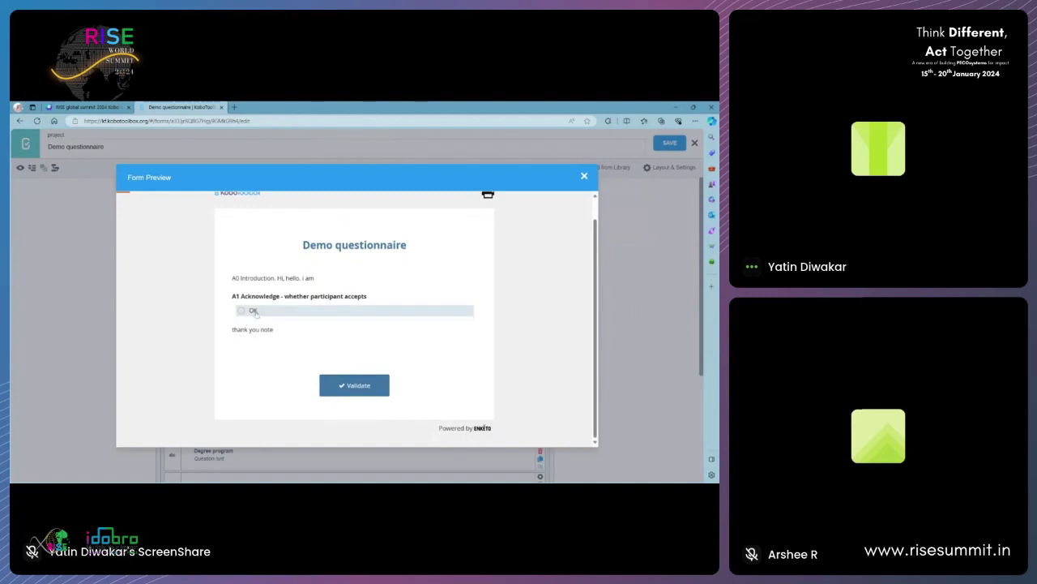
left_click(254, 312)
scroll(281, 229, "down", 3)
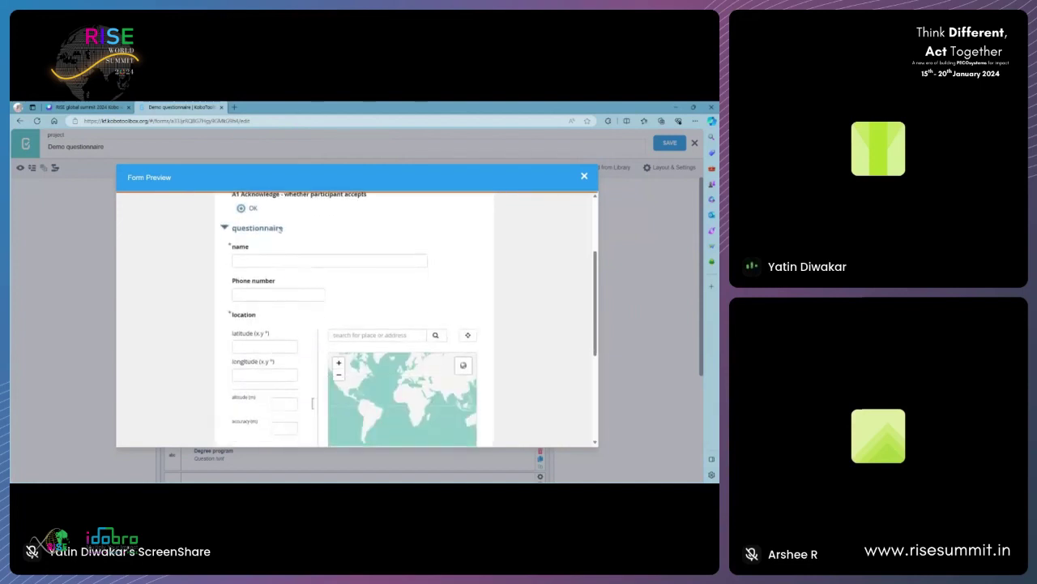
left_click(284, 259)
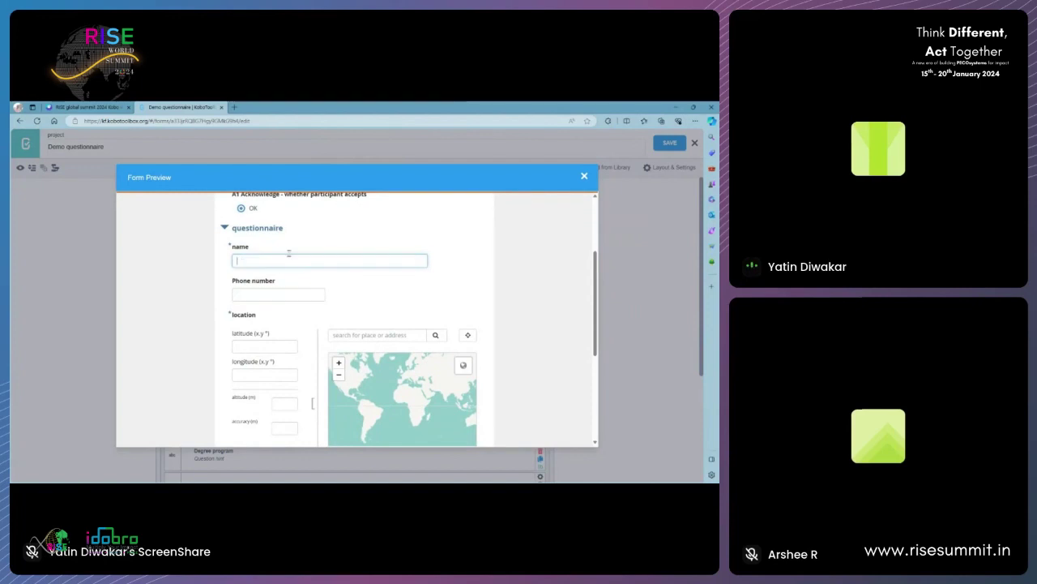
left_click(280, 272)
scroll(317, 294, "down", 2)
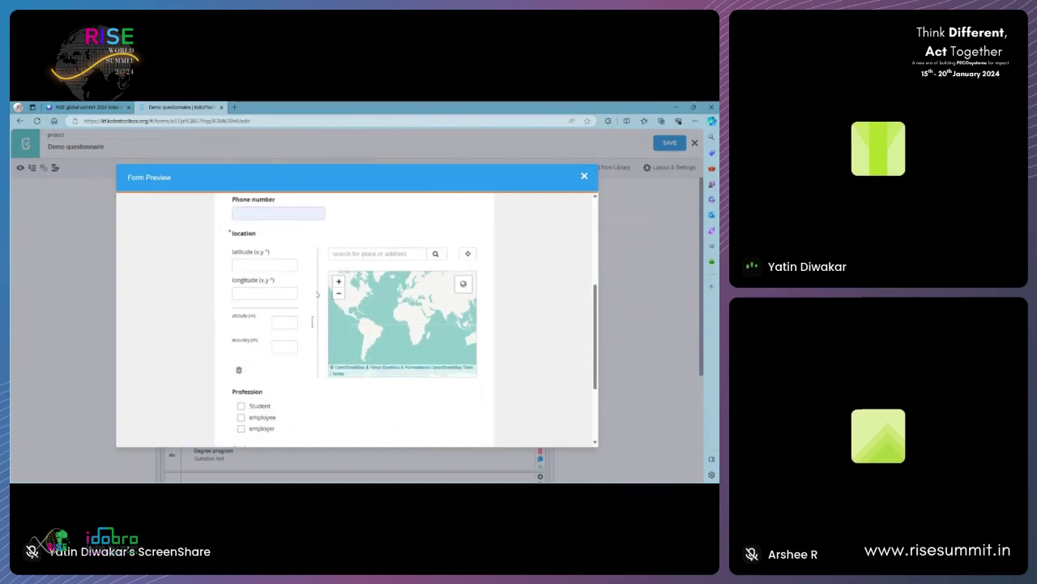
scroll(318, 294, "up", 2)
- Test Phone number validation with 1122 and 123456789 variants, then clear the field
left_click(259, 296)
type("1")
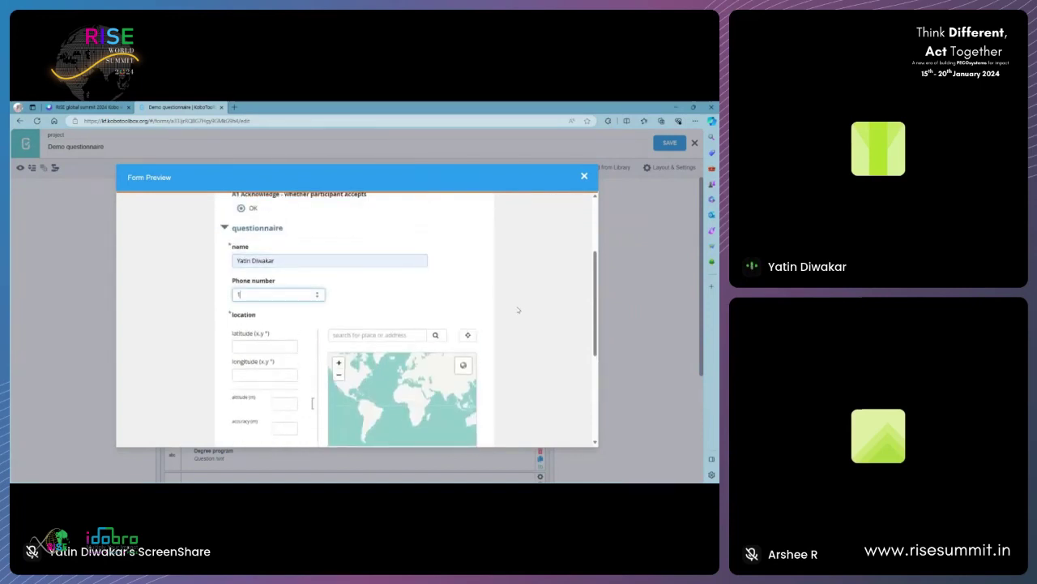
type("1223")
left_click(483, 305)
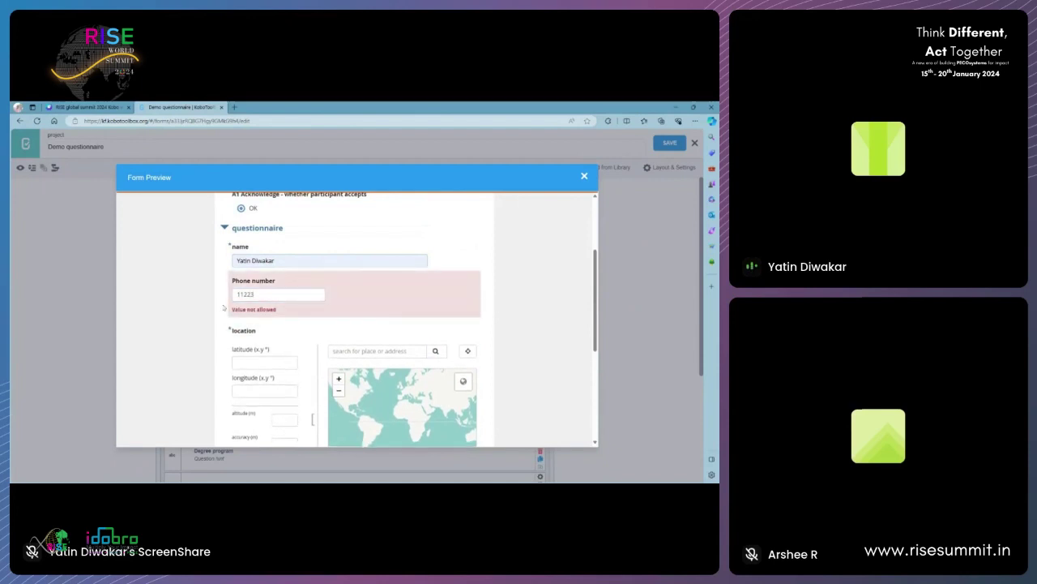
left_click(273, 294)
key("BackSpace")
key("BackSpace")
key("BackSpace")
key("BackSpace")
type("1234567890")
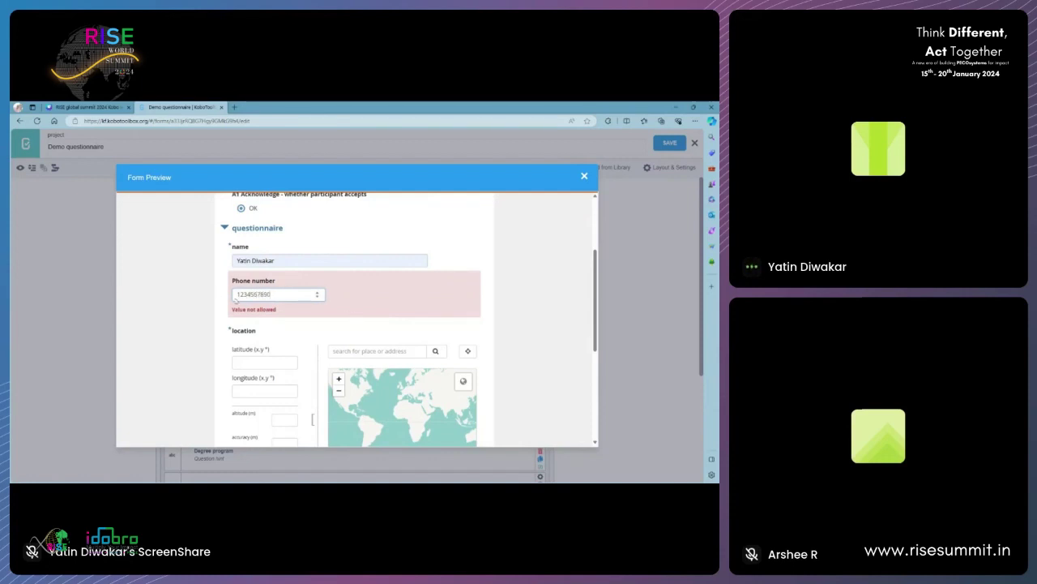
key("BackSpace")
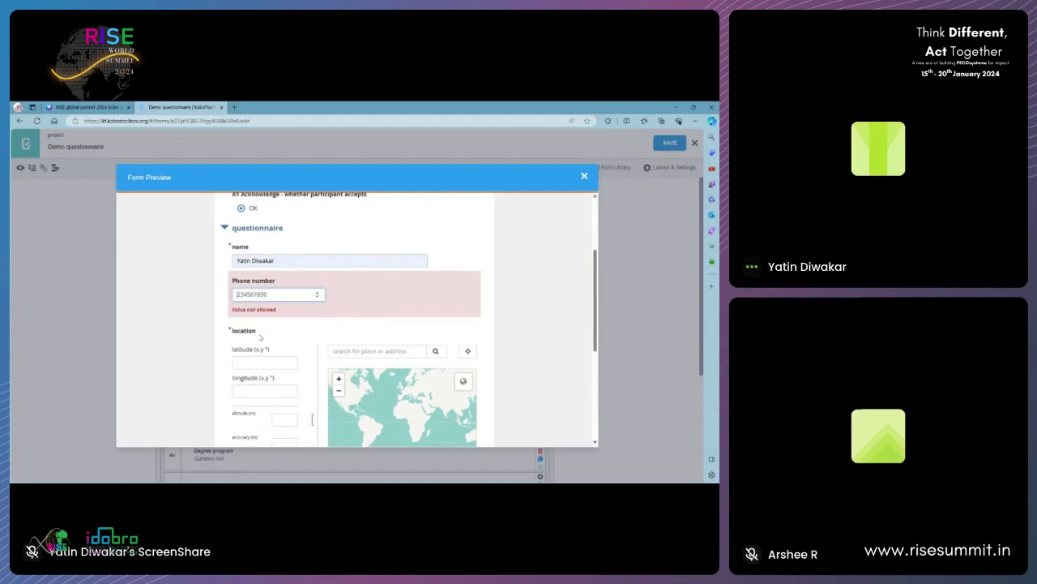
type("5")
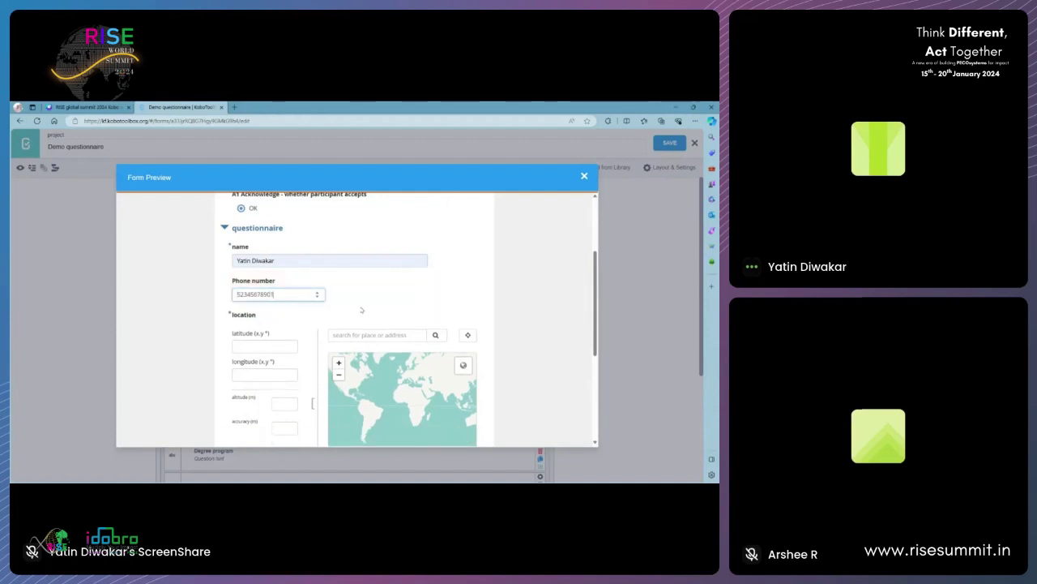
left_click(362, 310)
left_click_drag(289, 297, 209, 308)
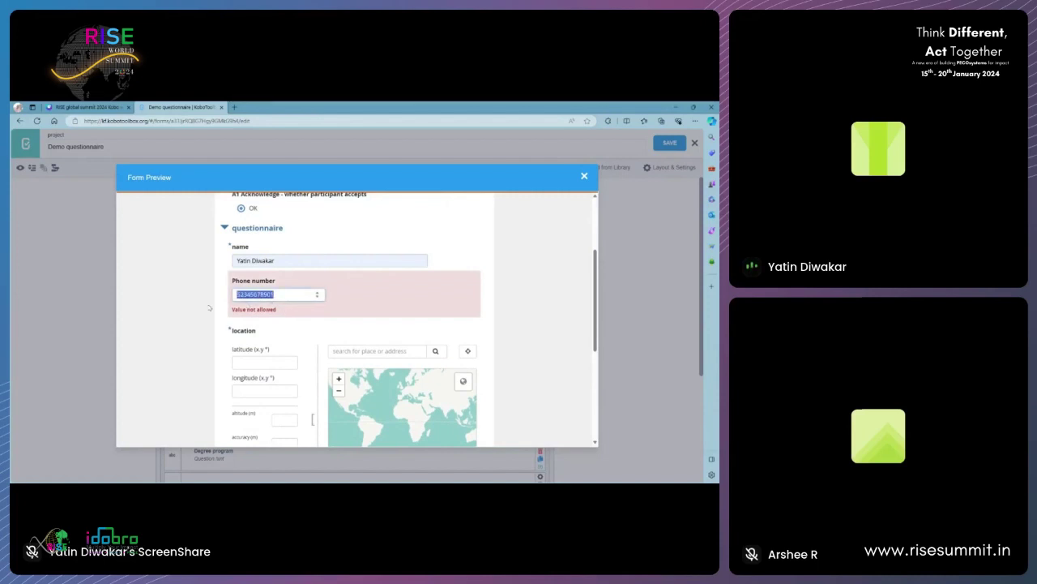
key("BackSpace")
- Give the Phone number validation the custom error message 'please enter correct ph no'
left_click(234, 311)
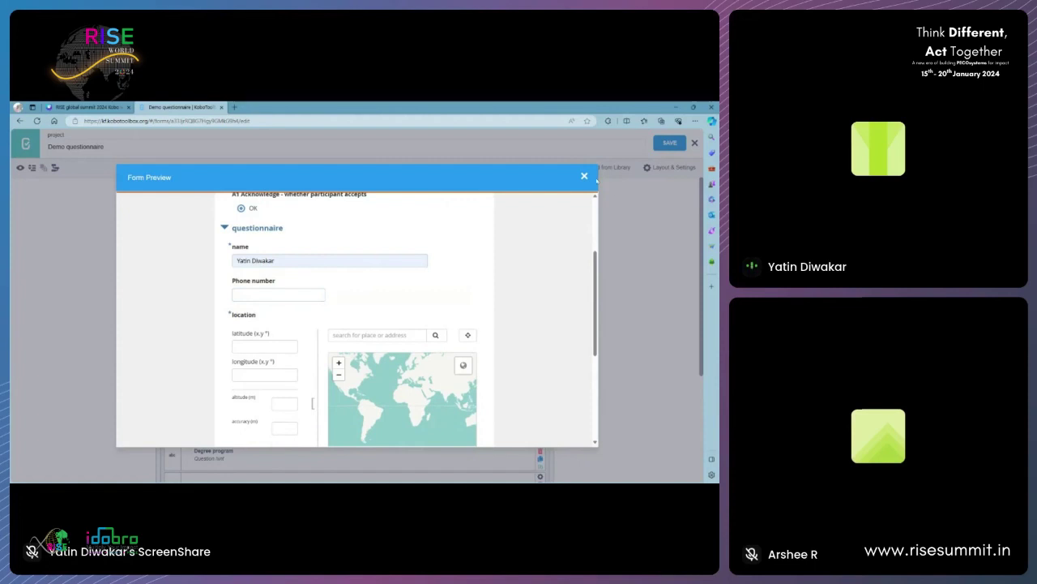
left_click(585, 175)
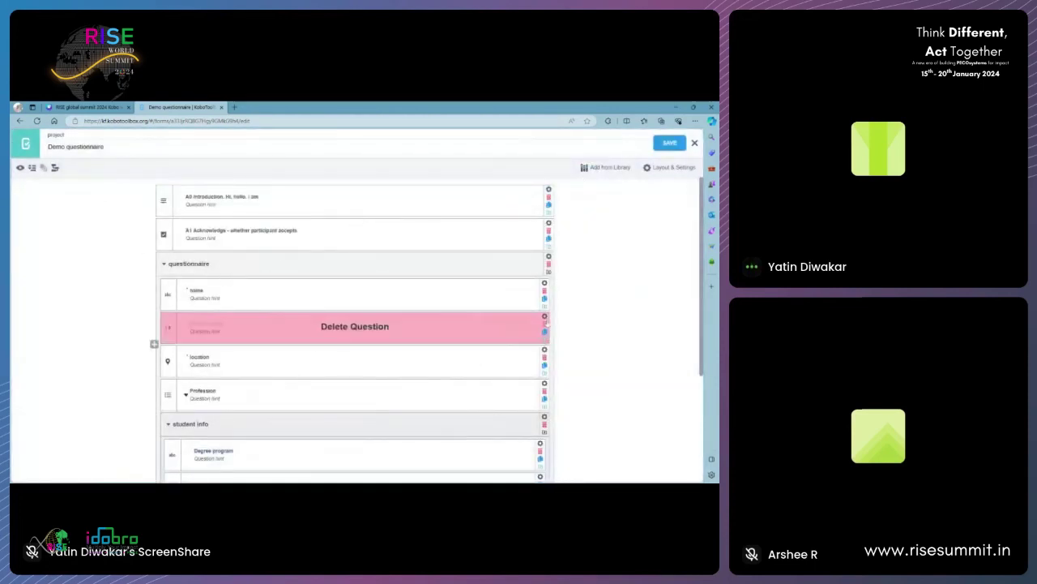
left_click(545, 316)
left_click(180, 390)
scroll(362, 381, "down", 2)
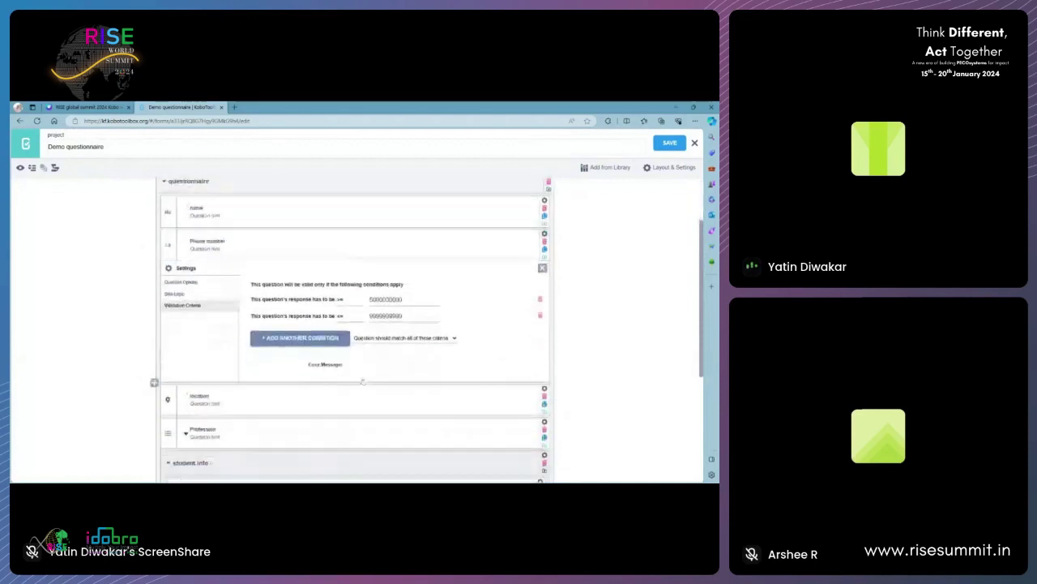
left_click(439, 326)
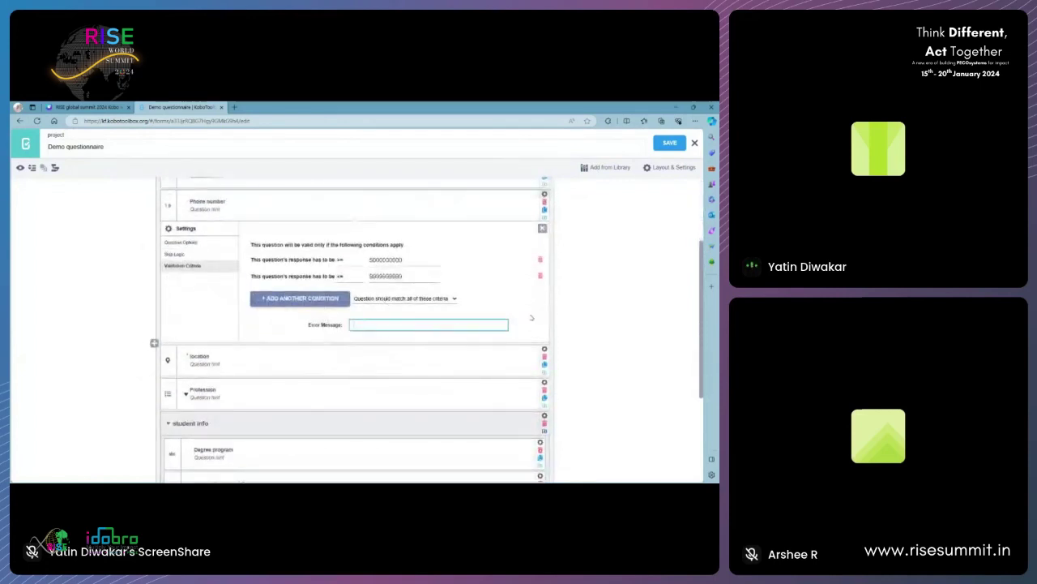
type("please enter number ")
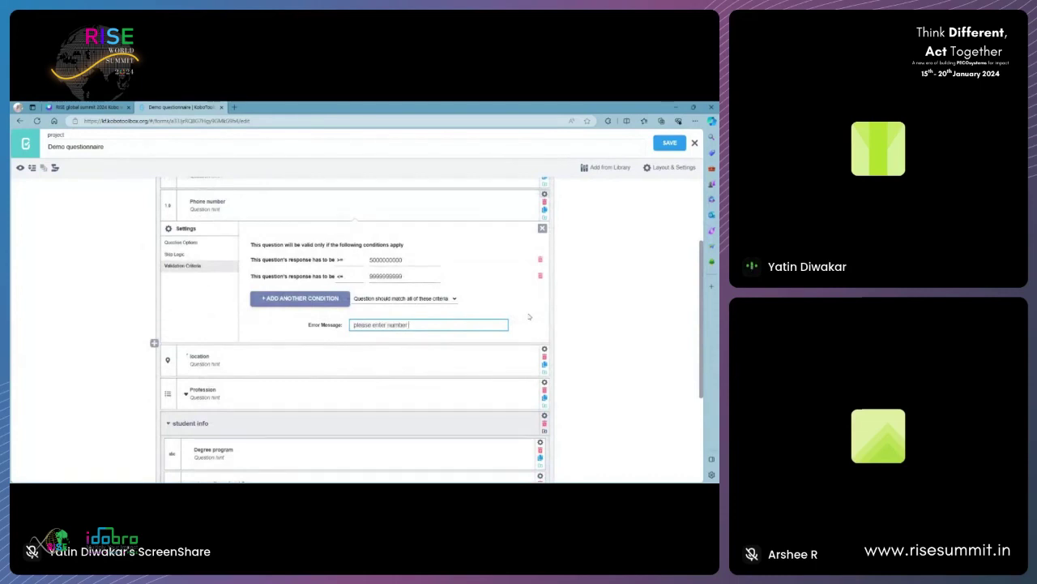
type("betw")
key("BackSpace")
key("BackSpace")
key("BackSpace")
key("BackSpace")
key("BackSpace")
key("BackSpace")
key("BackSpace")
key("BackSpace")
key("BackSpace")
key("BackSpace")
type("con")
- Save the updated questionnaire and reopen its form preview
left_click(542, 228)
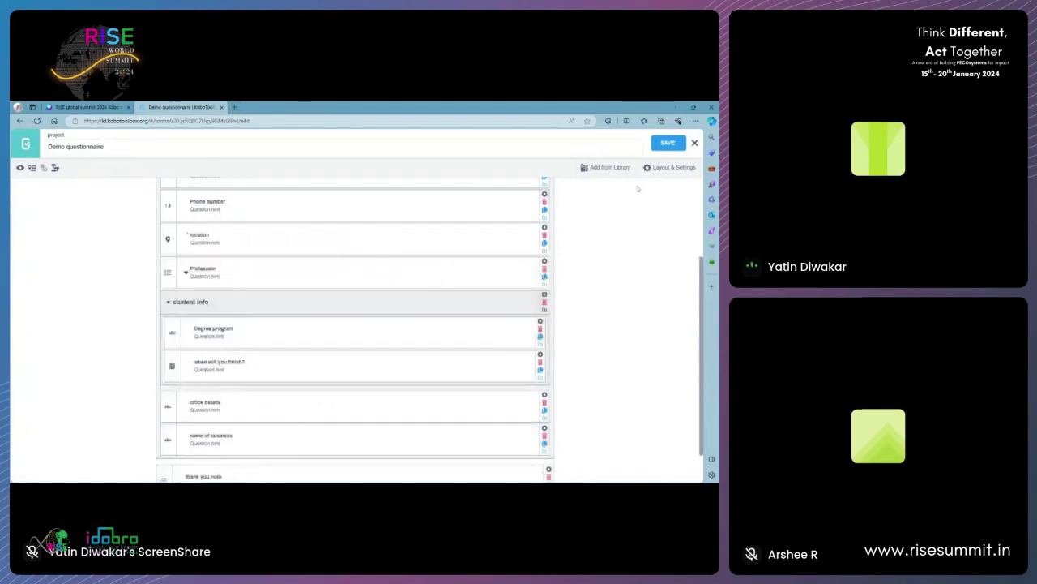
left_click(663, 145)
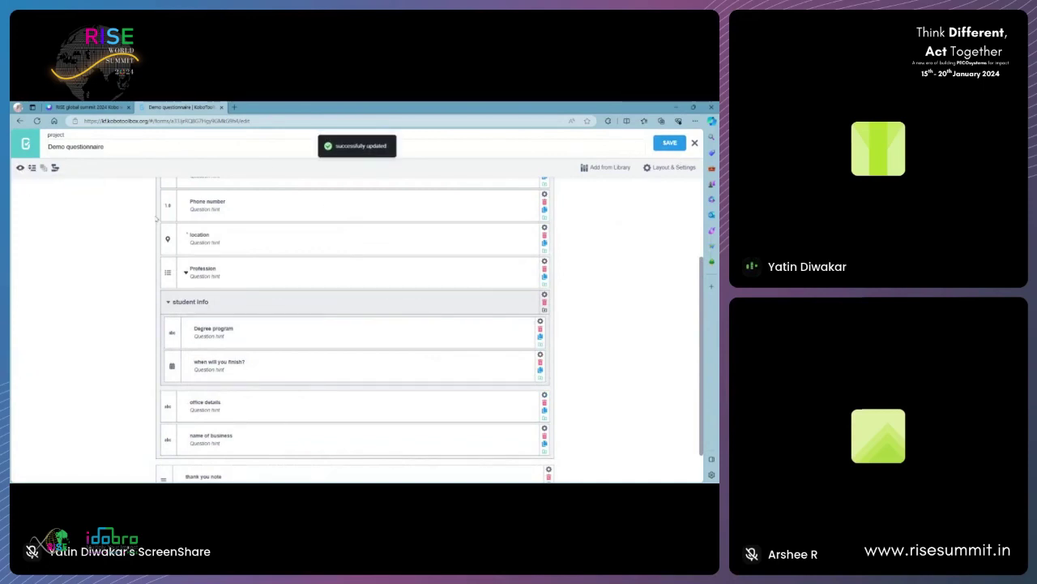
left_click(20, 167)
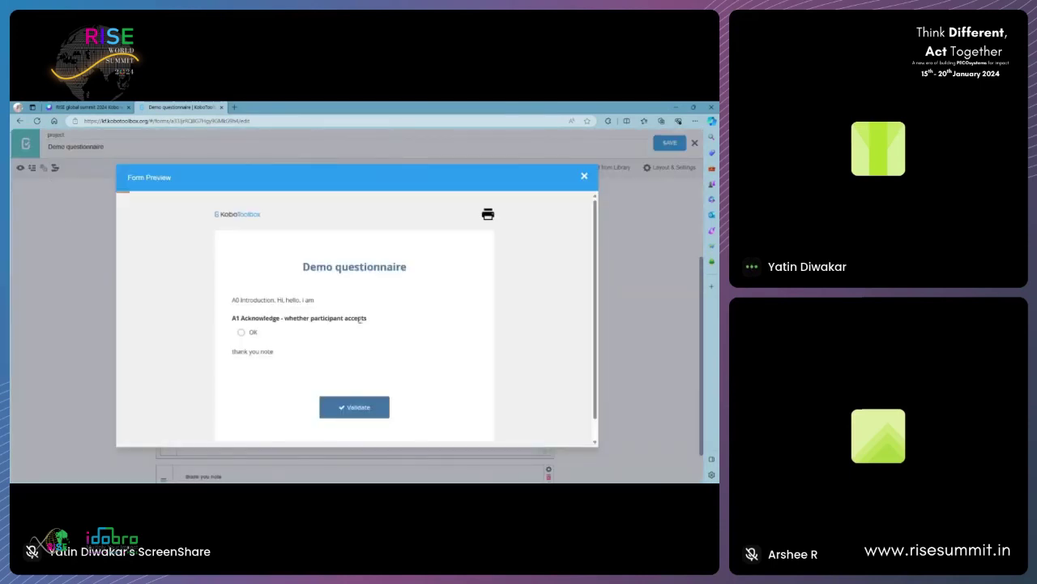
- Acknowledge A1 and enter a test phone number to trigger the 'please enter correct ph no' error
left_click(241, 332)
scroll(309, 274, "down", 5)
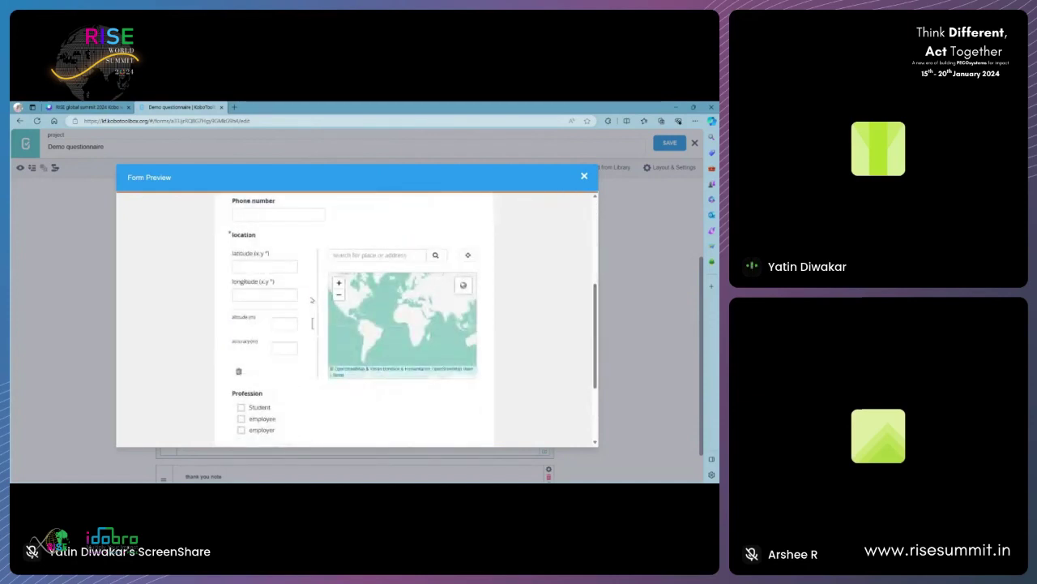
scroll(312, 301, "down", 2)
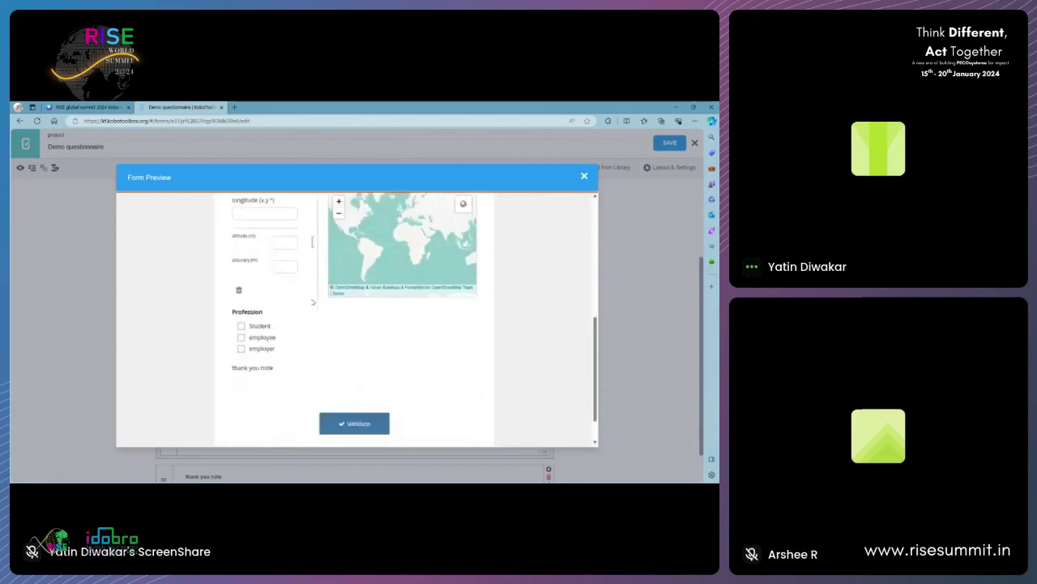
scroll(313, 301, "up", 3)
scroll(312, 374, "up", 1)
left_click(280, 283)
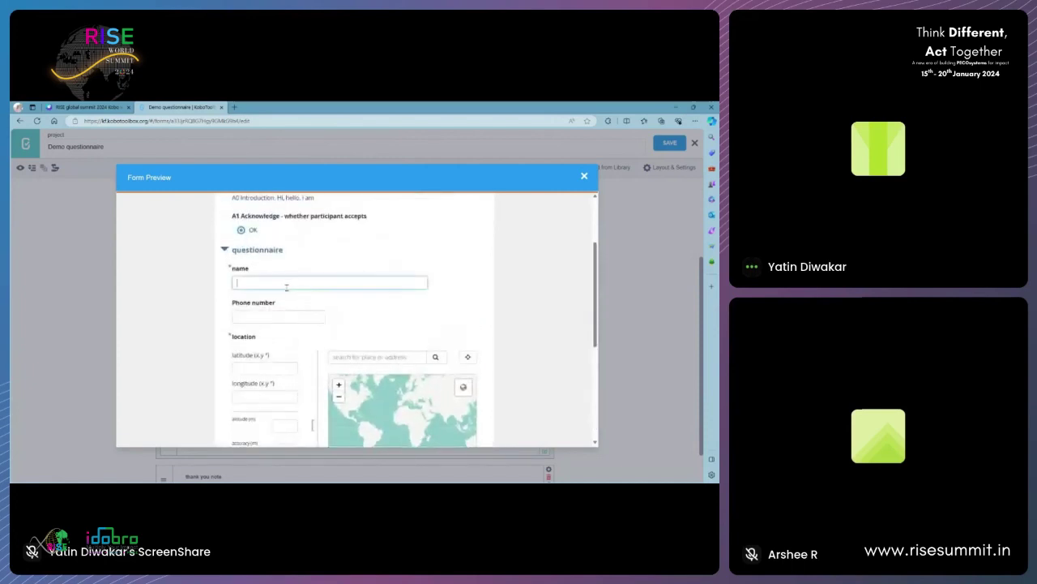
left_click(266, 316)
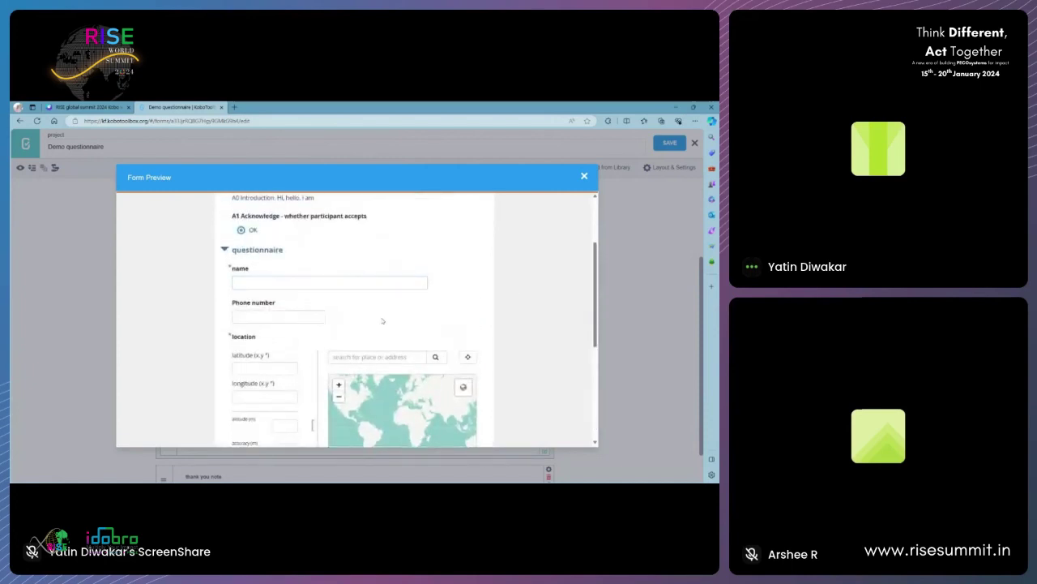
type("43535335")
left_click(265, 335)
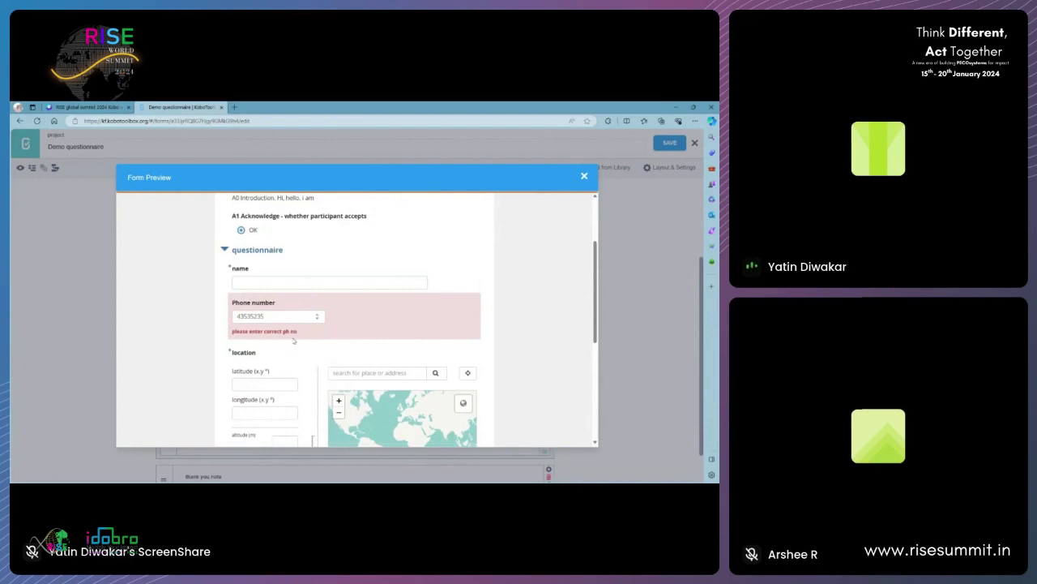
- Fill in the location's latitude and longitude as 21.585464, 77.46456
scroll(294, 347, "down", 3)
left_click(257, 282)
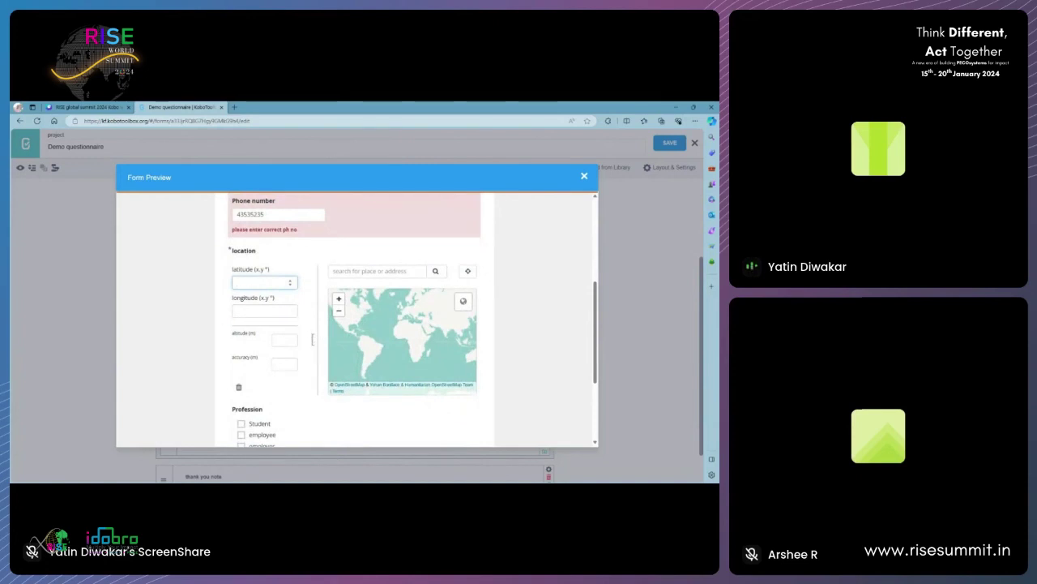
left_click(452, 326)
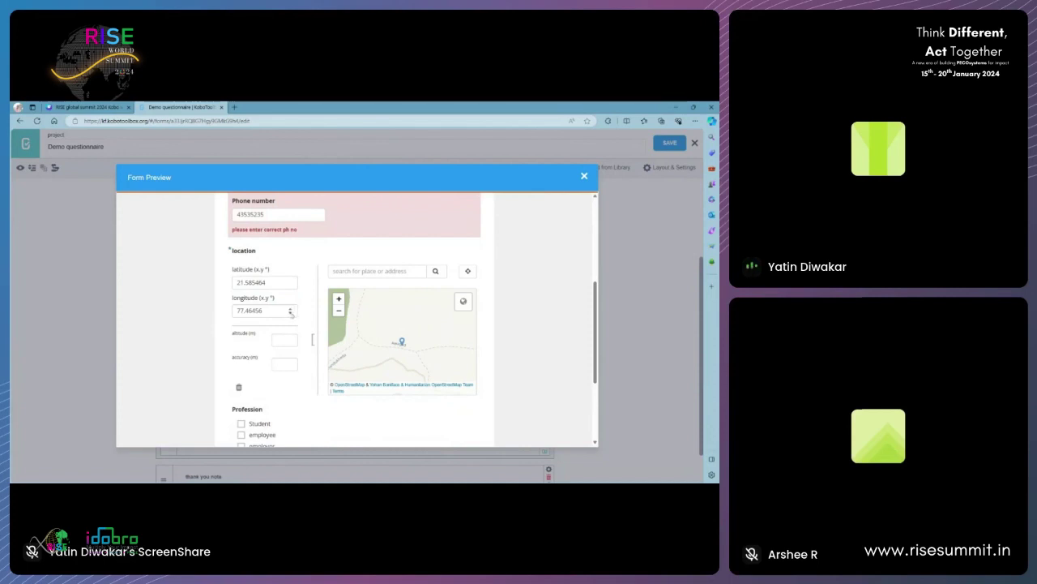
- Tick Student, employee and employer as professions, then untick Student
scroll(290, 341, "down", 3)
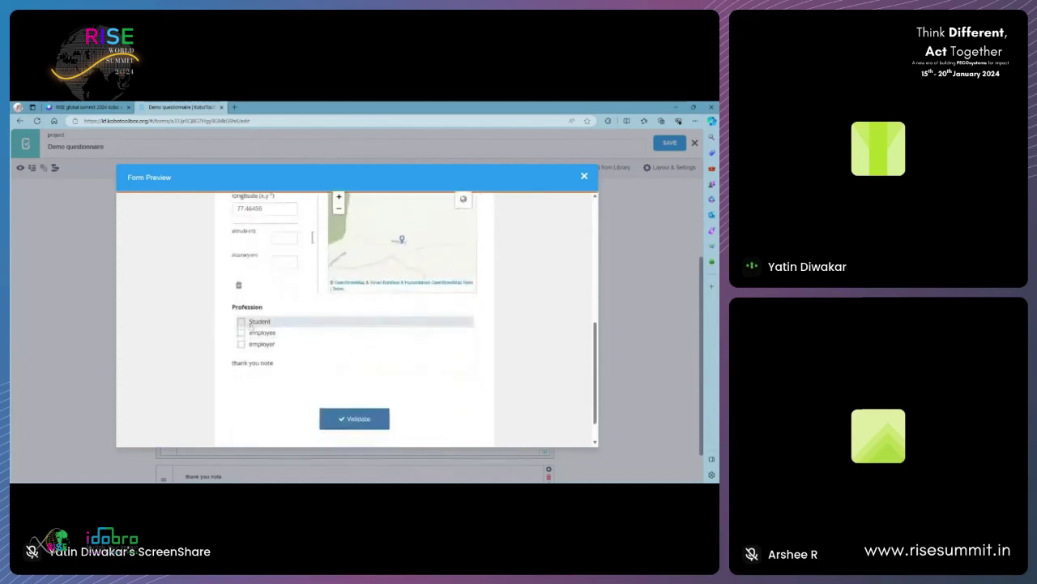
left_click(267, 321)
scroll(284, 335, "down", 2)
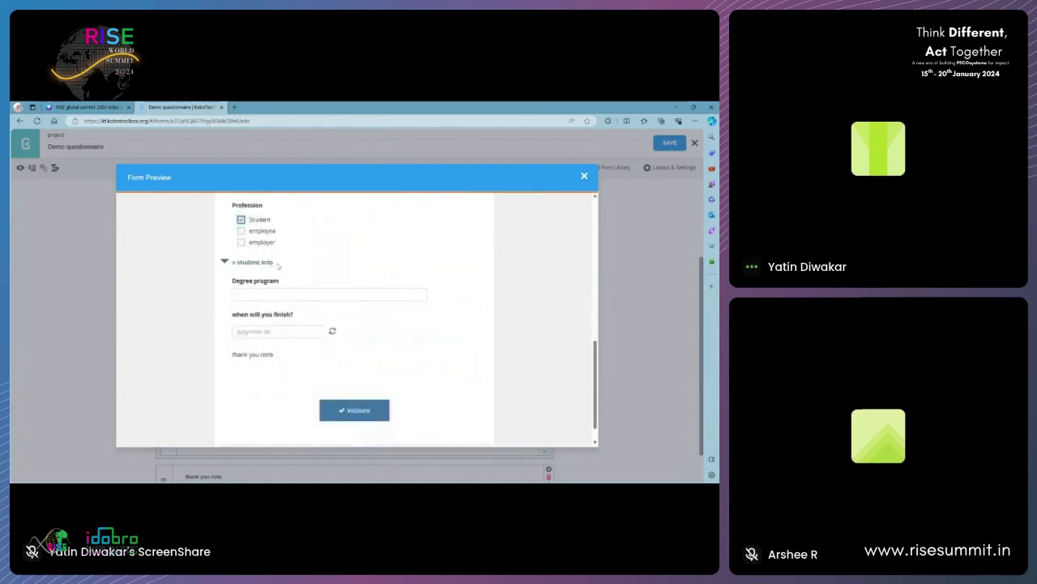
left_click(241, 231)
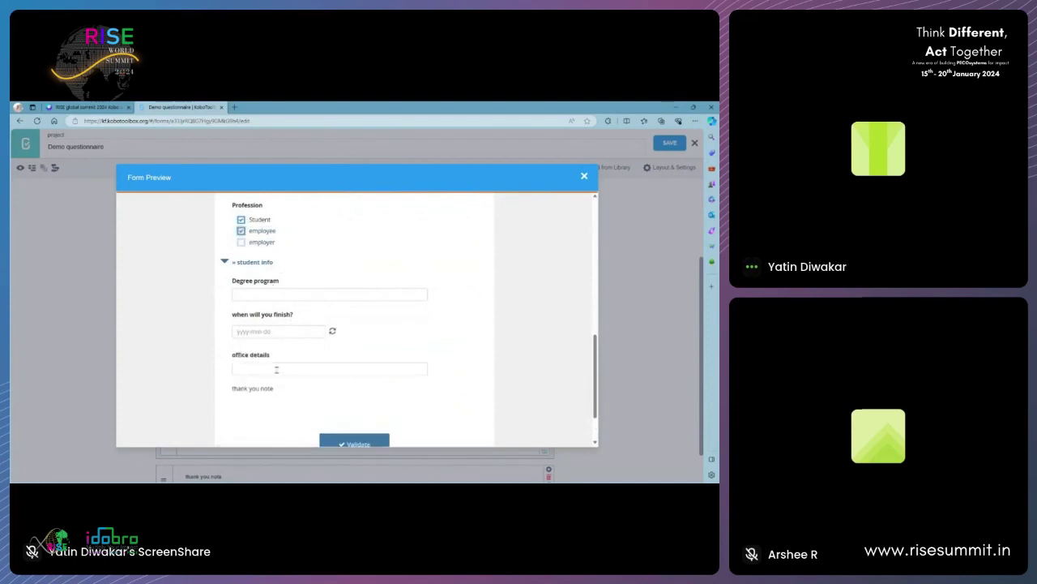
left_click(241, 242)
scroll(283, 295, "down", 2)
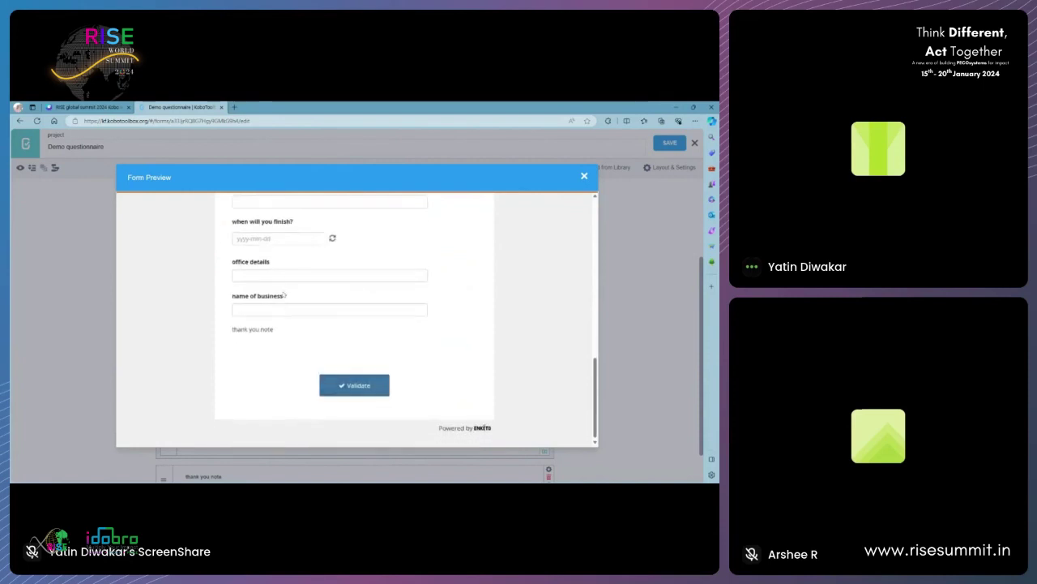
scroll(288, 328, "up", 3)
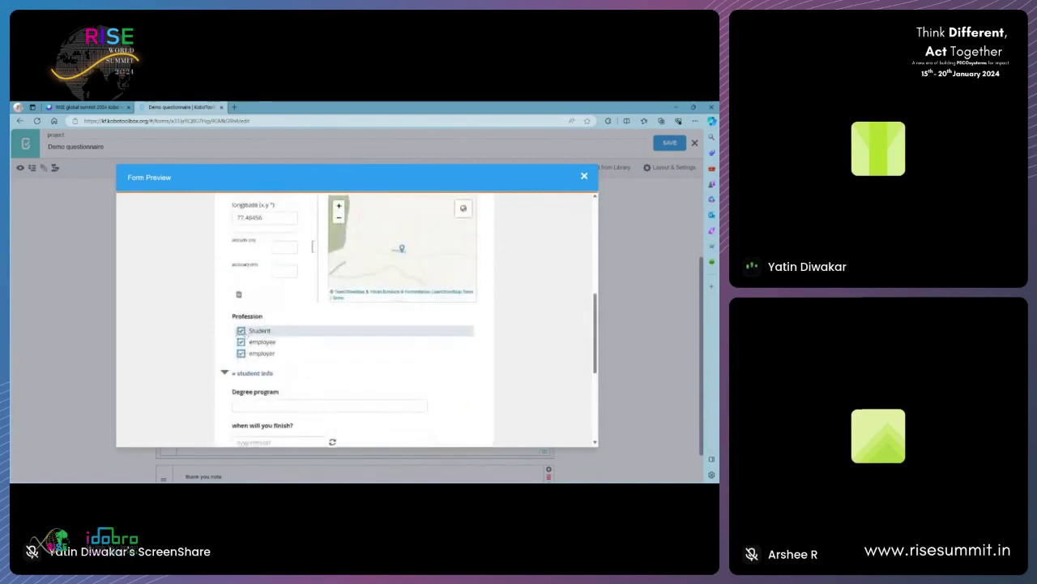
left_click(241, 331)
- Scroll through the remaining preview questions and close the form preview
scroll(259, 331, "down", 3)
scroll(259, 308, "up", 2)
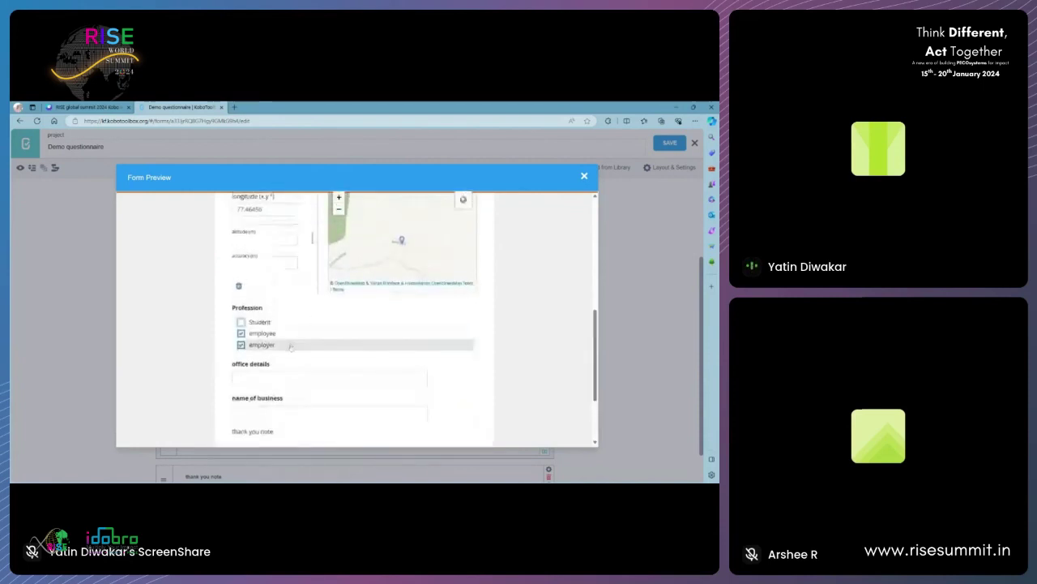
scroll(261, 271, "down", 2)
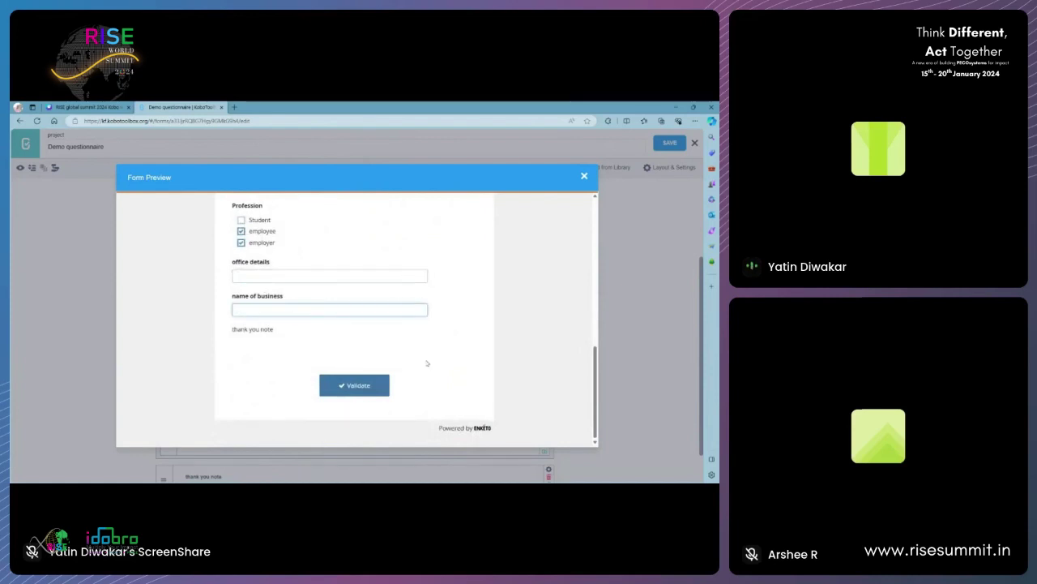
scroll(344, 357, "up", 3)
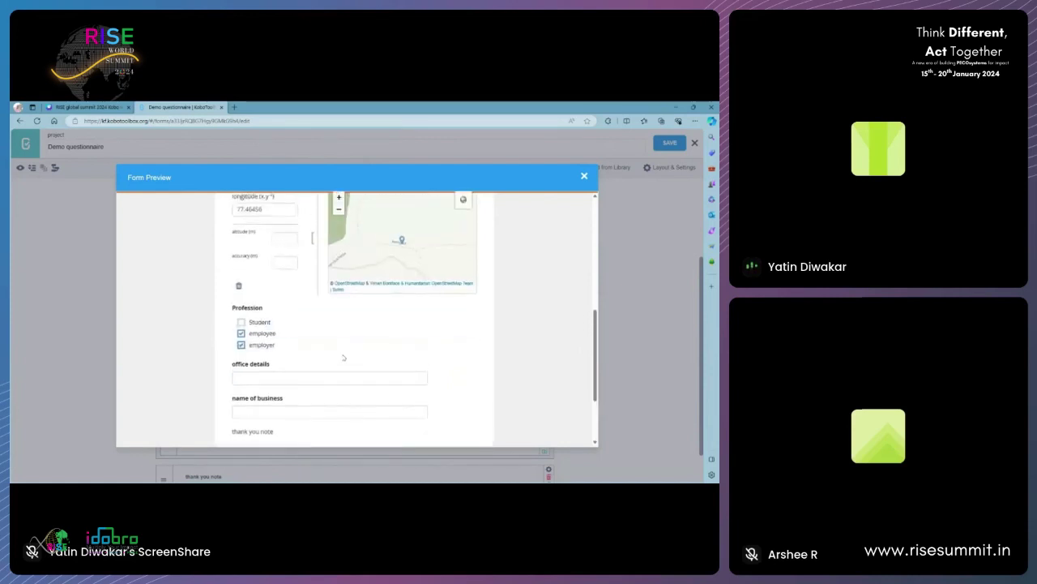
scroll(456, 383, "up", 8)
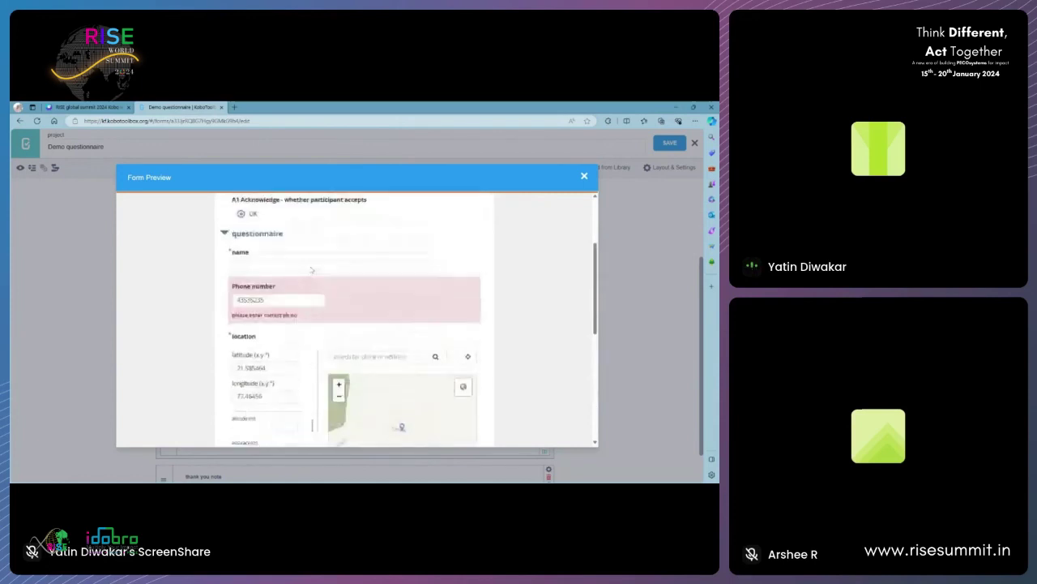
scroll(373, 279, "up", 2)
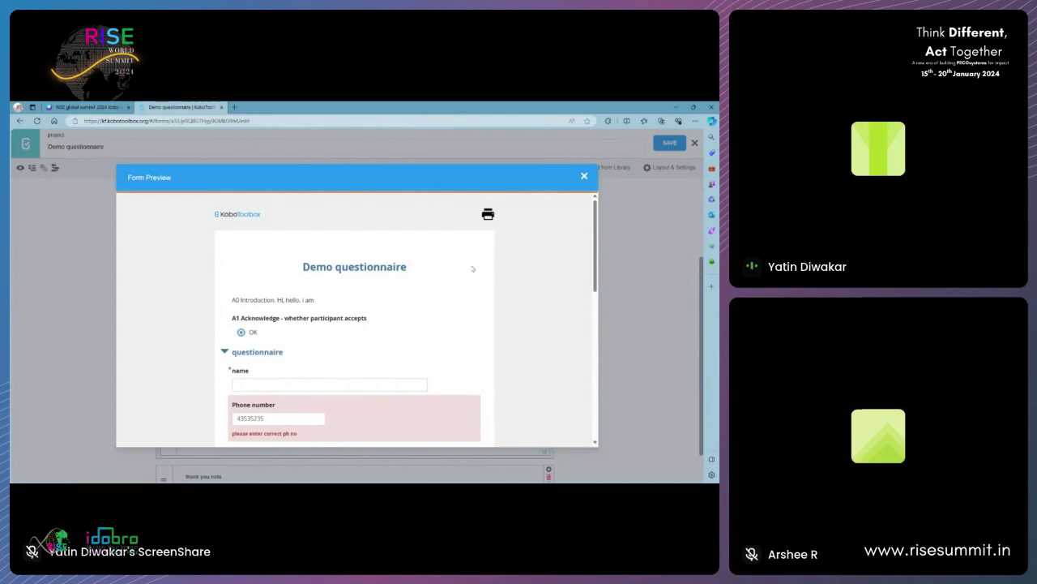
left_click(584, 177)
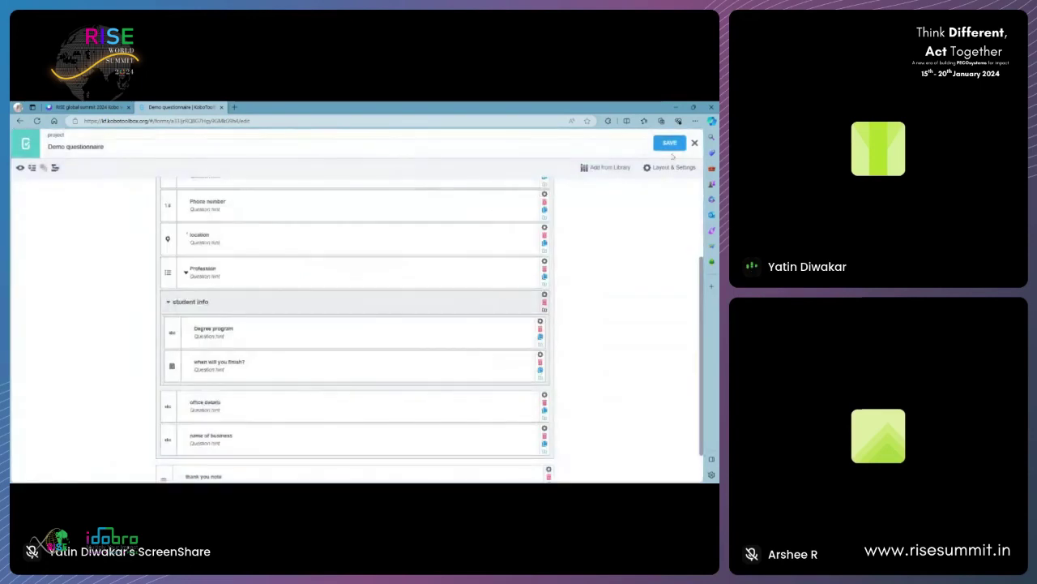
- Leave the form builder and deploy the Demo questionnaire as version v1 from the Form page
left_click(694, 143)
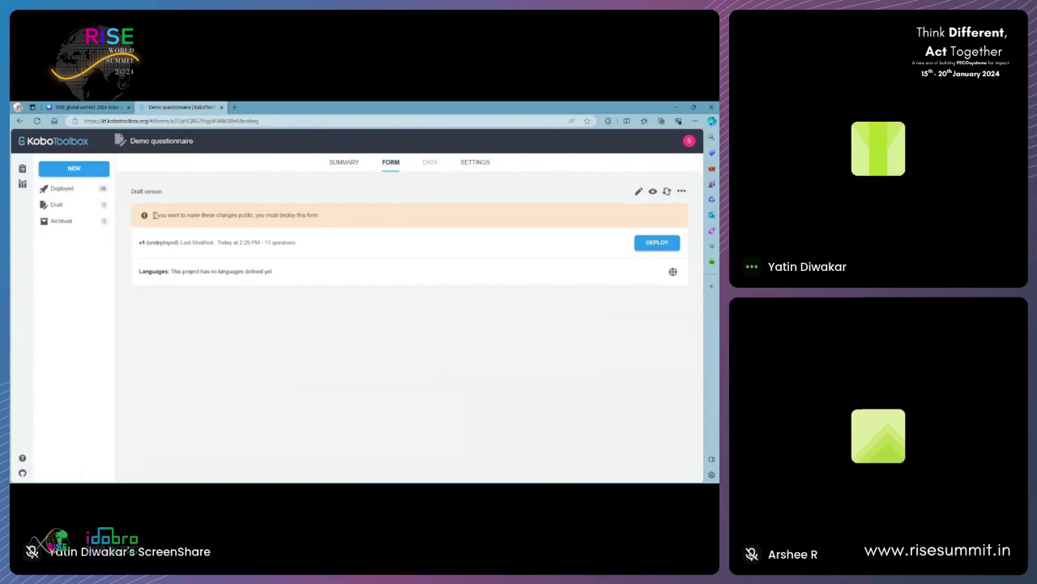
left_click_drag(154, 215, 335, 219)
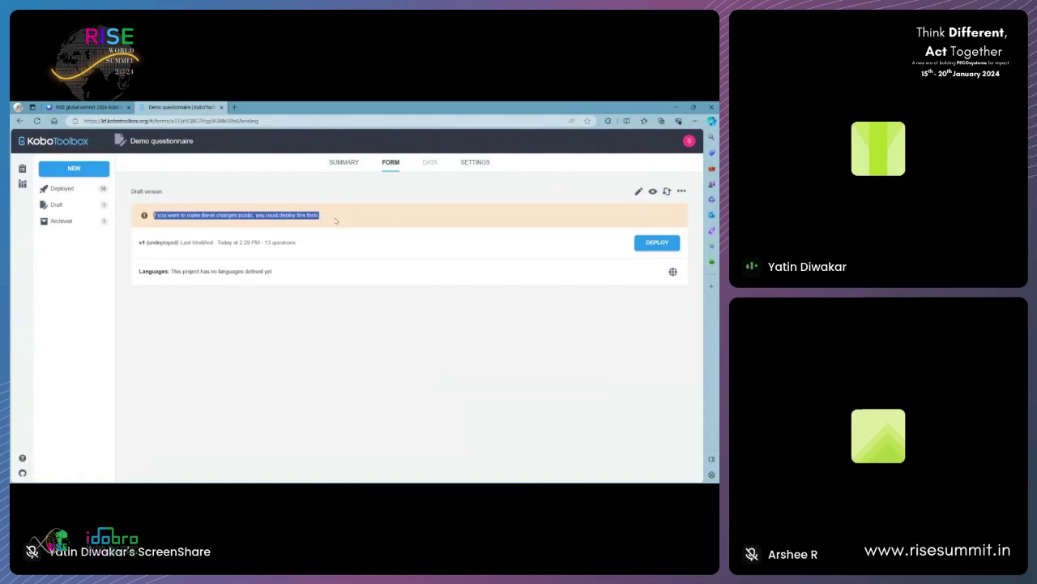
left_click_drag(145, 243, 254, 241)
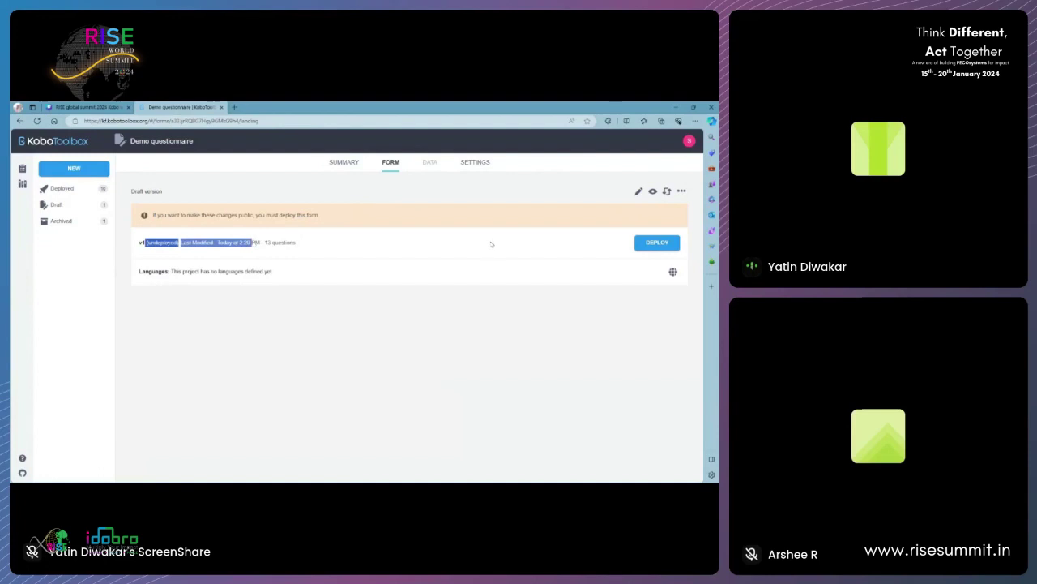
left_click(659, 242)
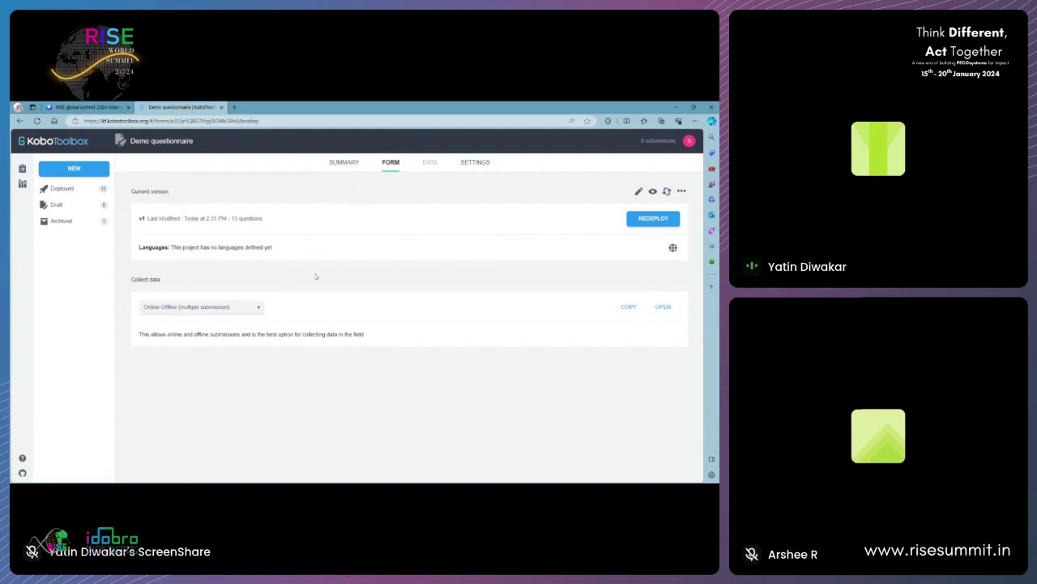
- Search the web for 'play store' in a new tab and open Google Play
left_click(235, 107)
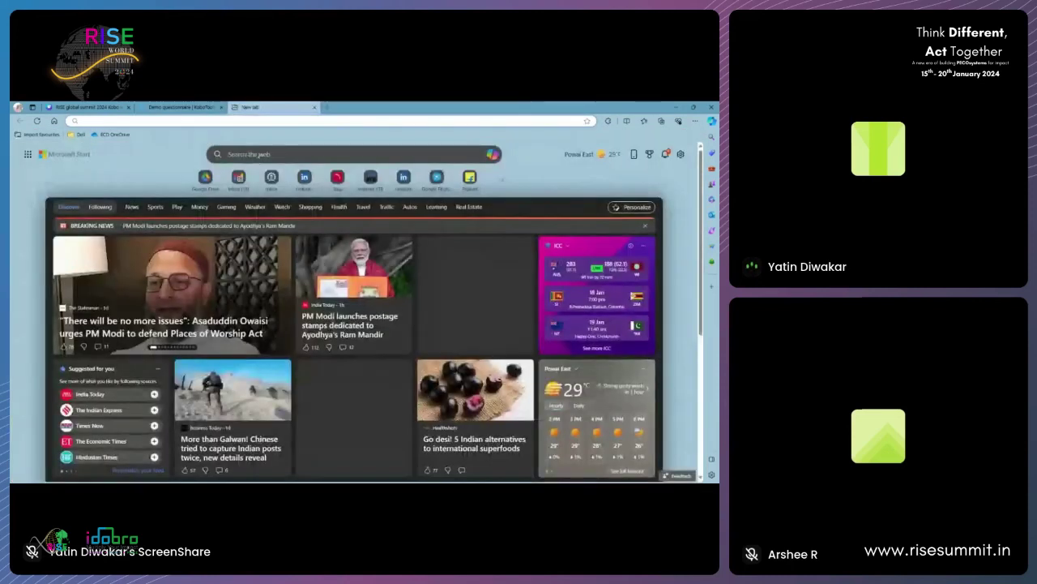
type("plt")
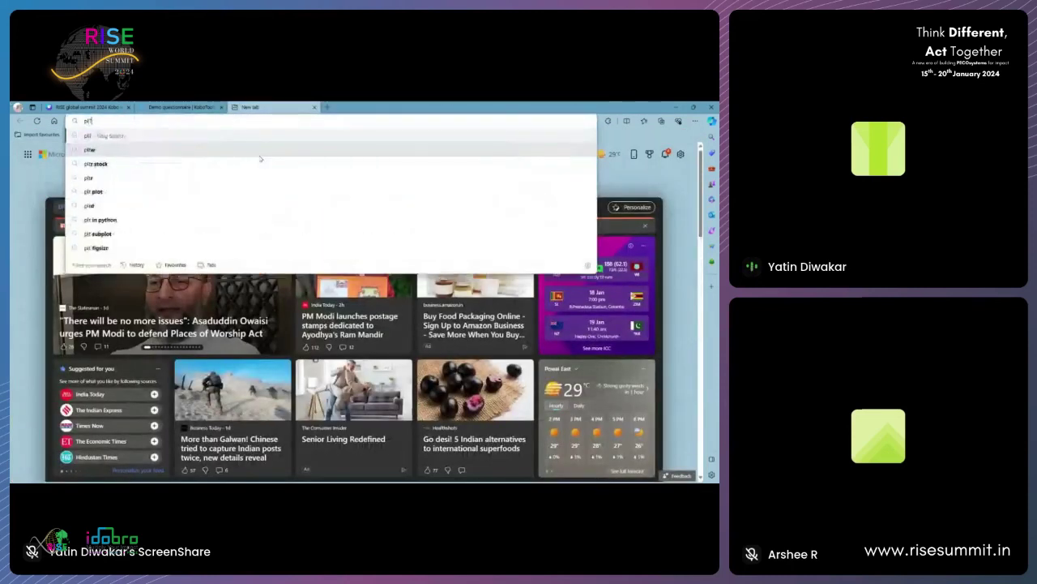
key("BackSpace")
type("a")
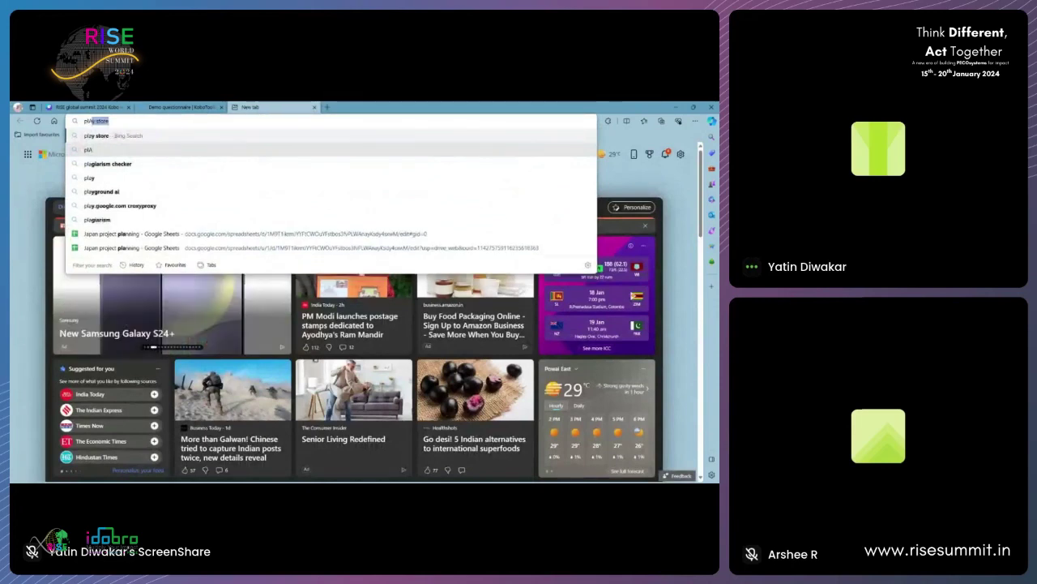
type("y")
key("Return")
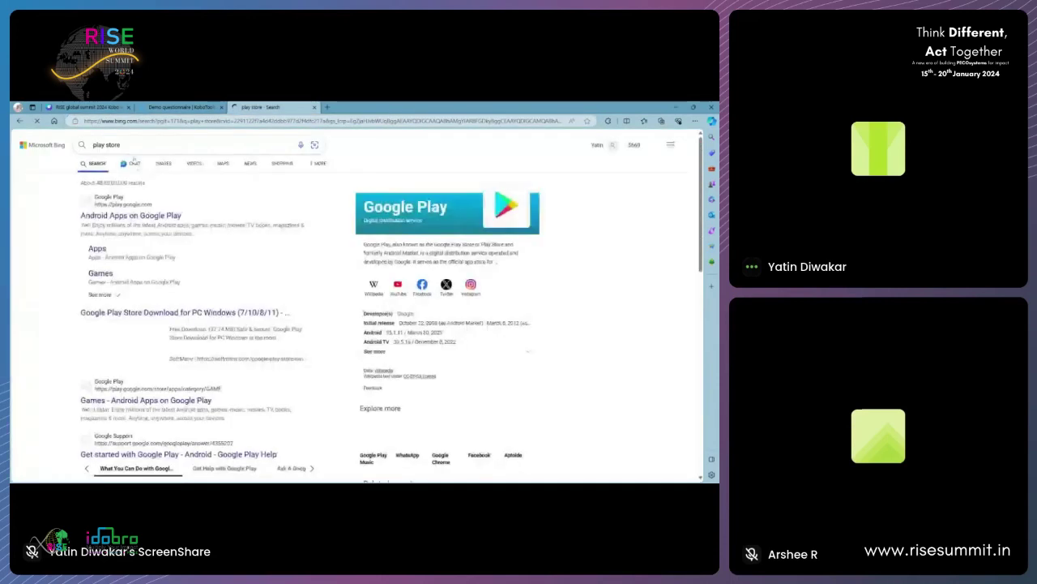
left_click(174, 215)
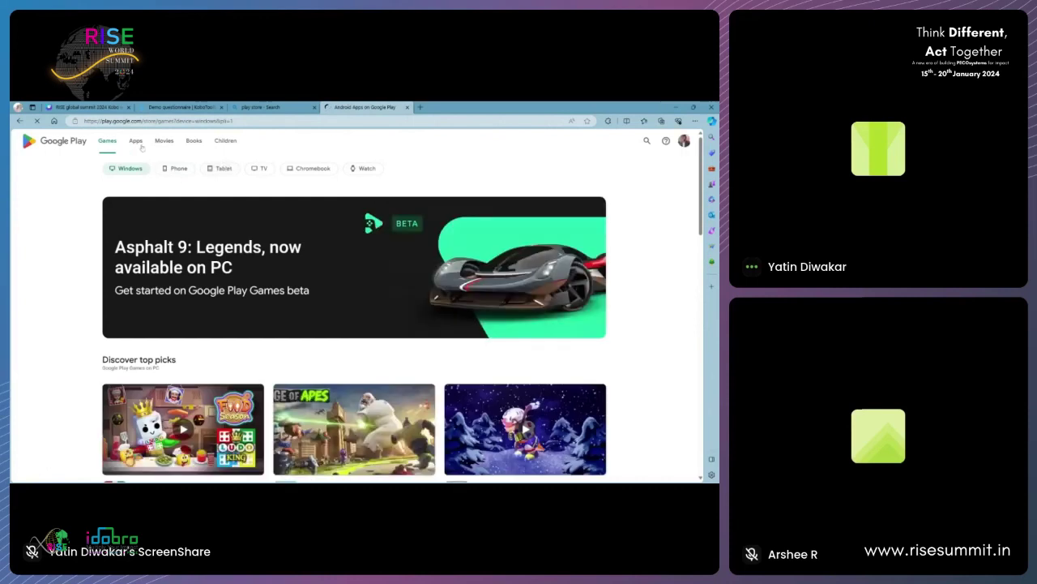
- Search Google Play for 'kobo collect' to find the KoboCollect app
left_click(647, 140)
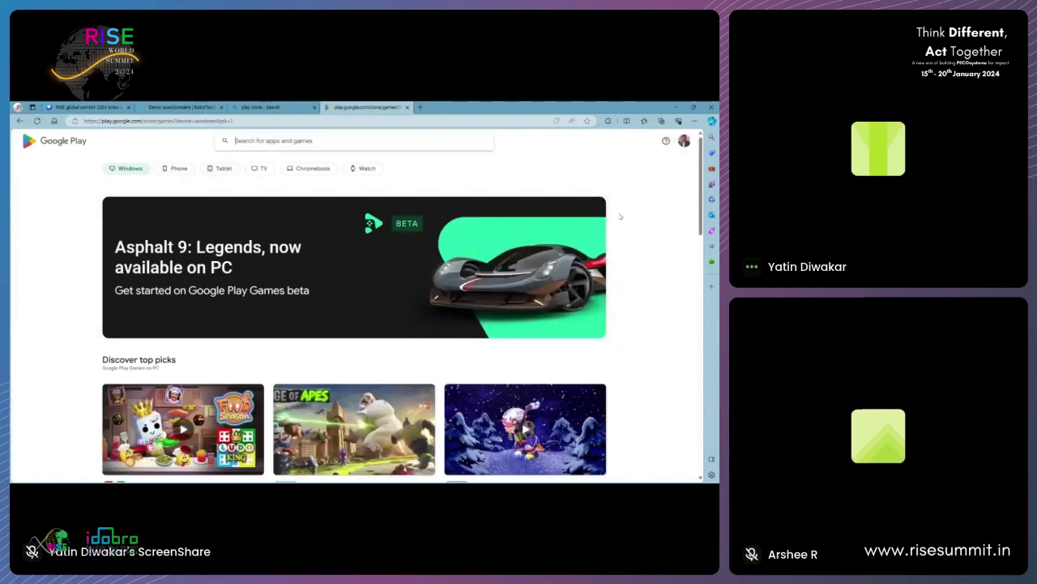
type("kobo tool")
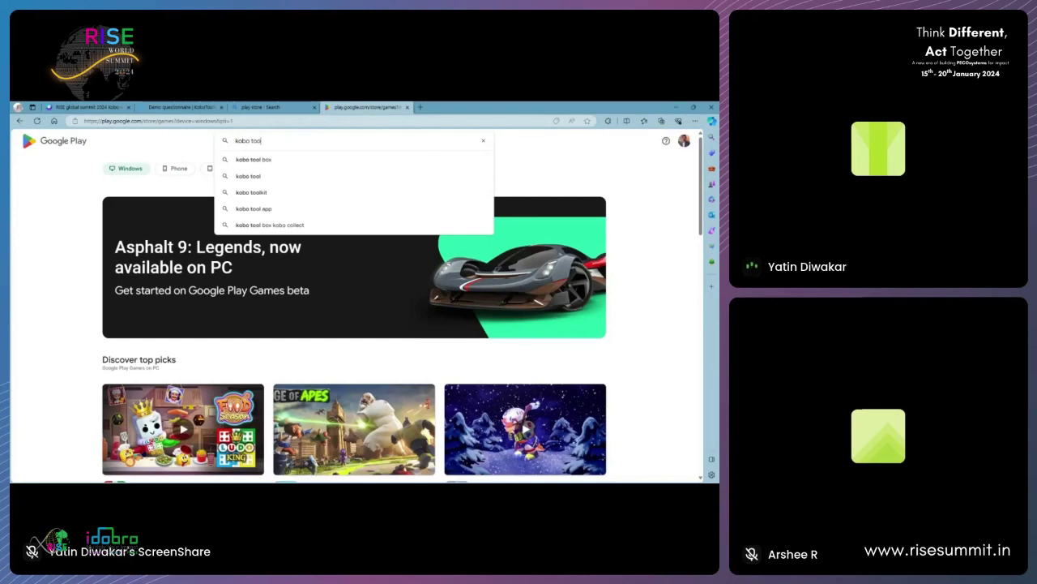
key("BackSpace")
key("BackSpace")
key("BackSpace")
key("BackSpace")
type("collect")
key("Return")
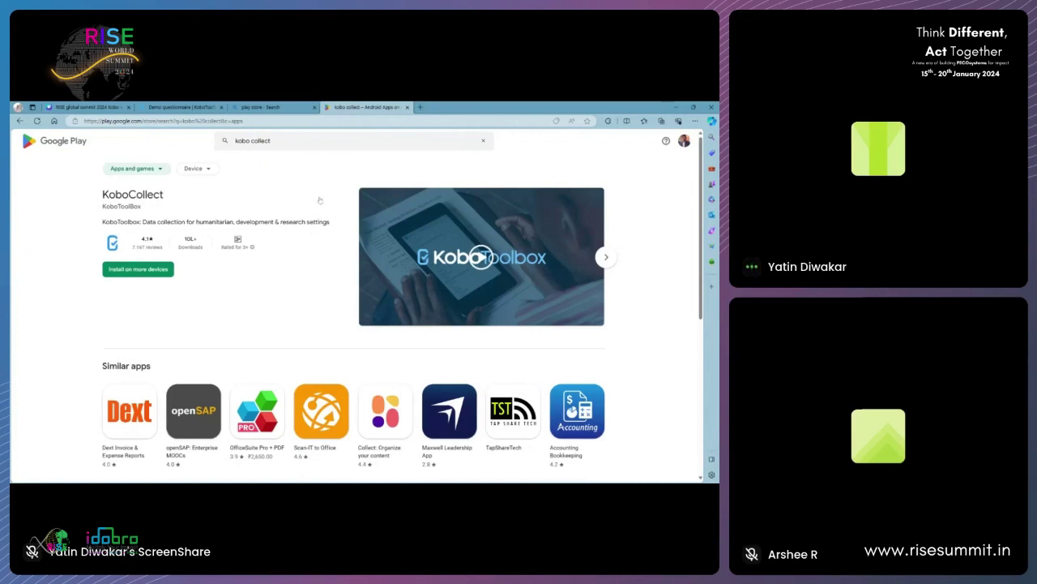
- Open the Demo questionnaire's Online-Offline (multiple submission) web form from the project's Form page
left_click(183, 107)
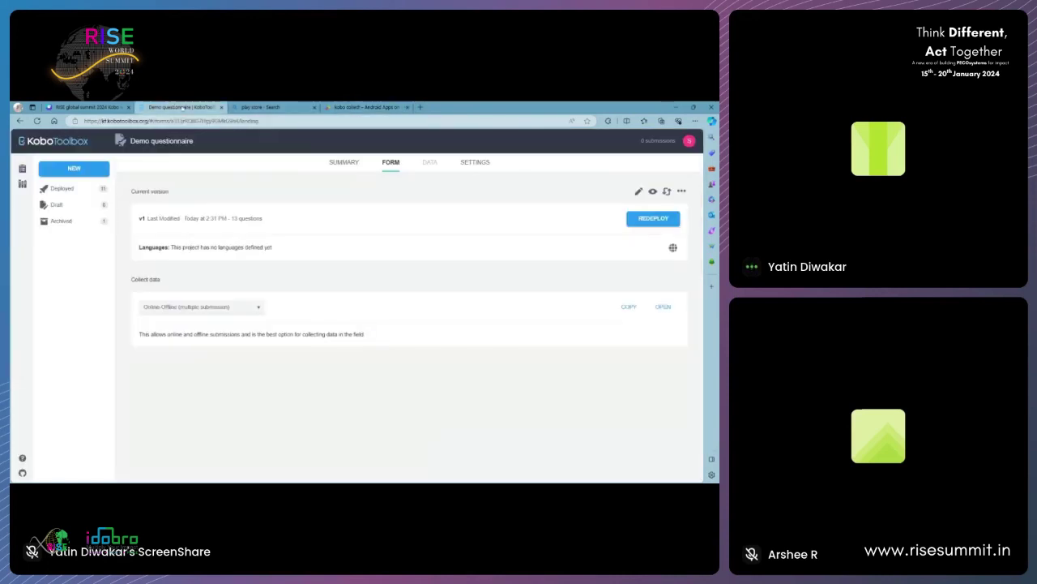
left_click(689, 141)
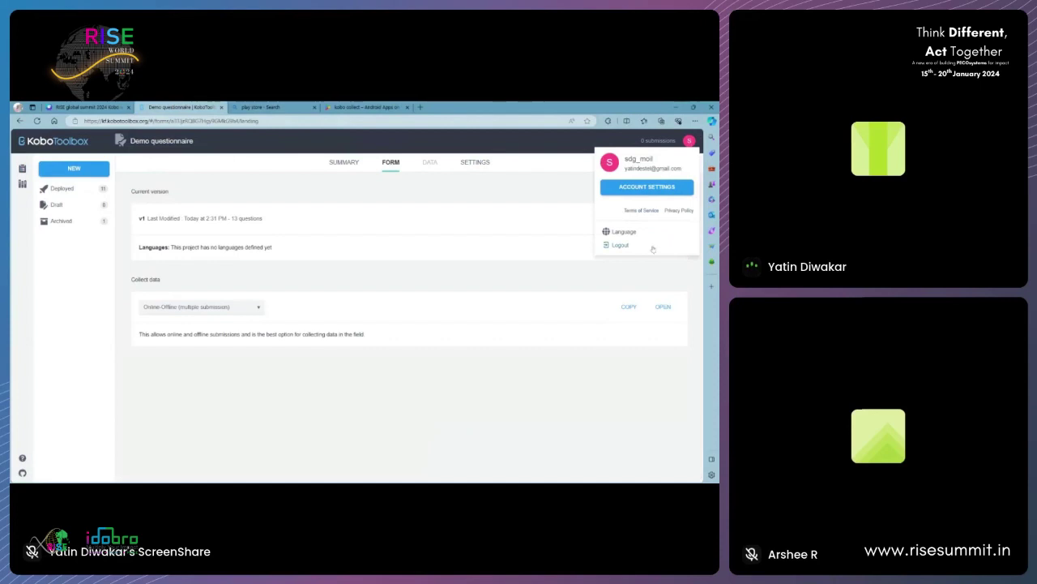
left_click(516, 154)
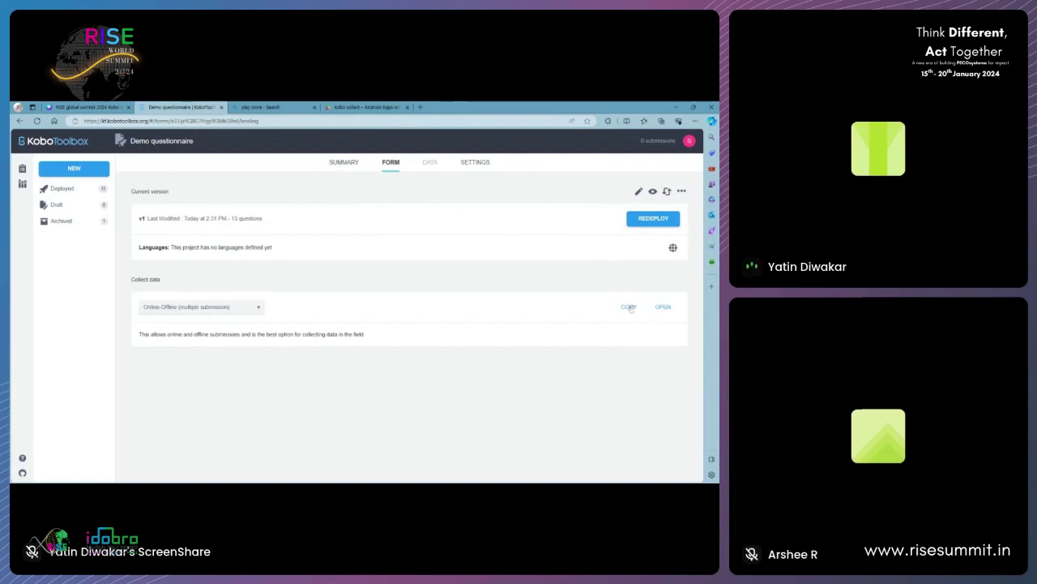
left_click(343, 164)
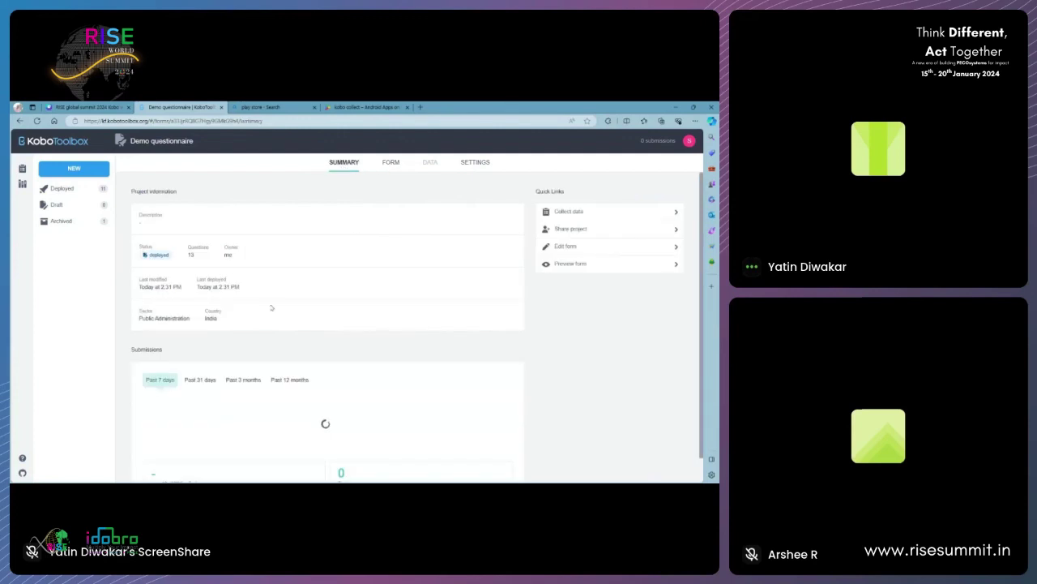
left_click(637, 215)
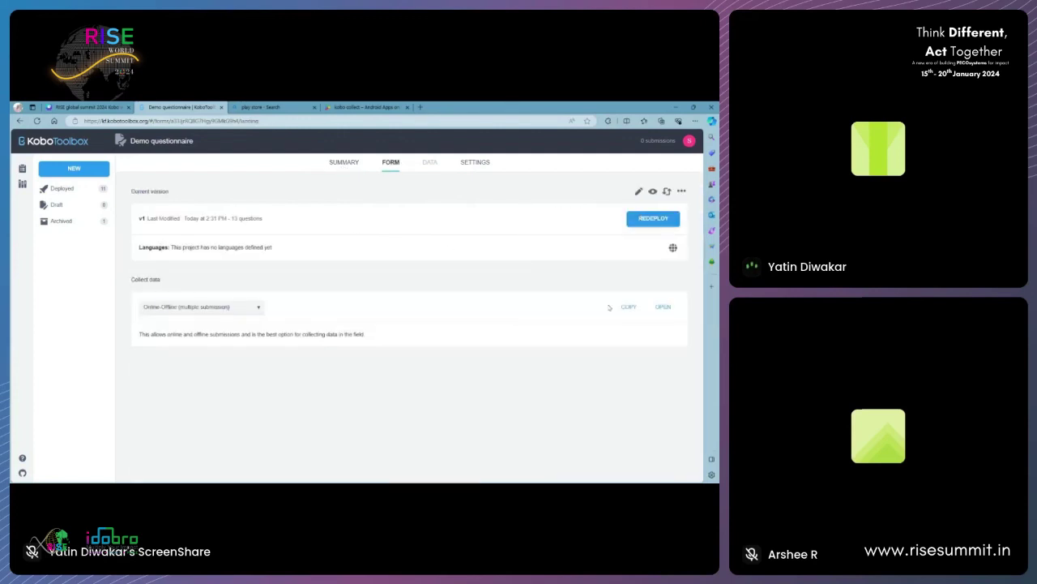
left_click(663, 307)
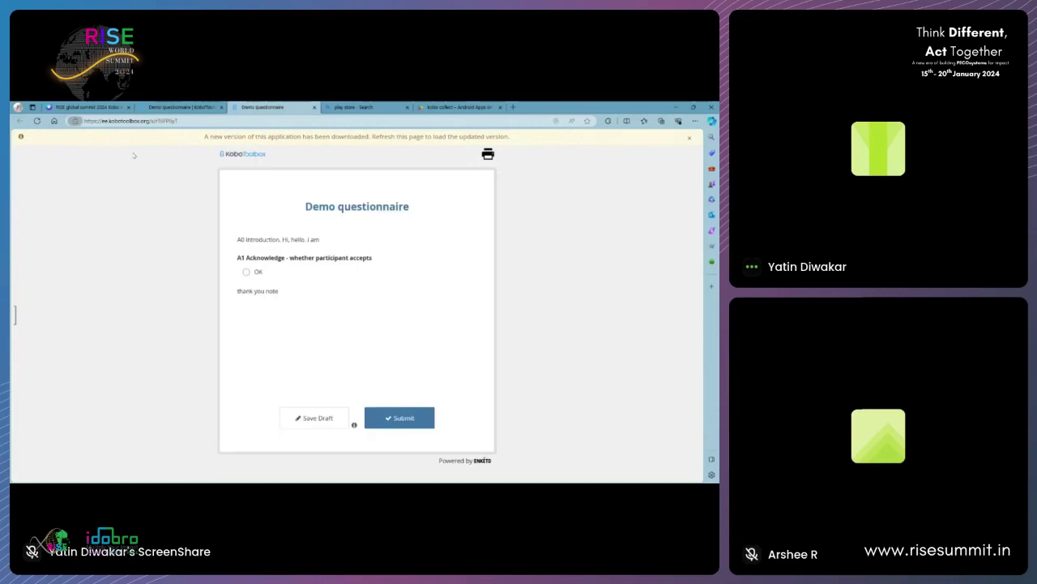
- Accept participation, enter the name and a phone number, and capture the GPS location
left_click(259, 275)
left_click(266, 325)
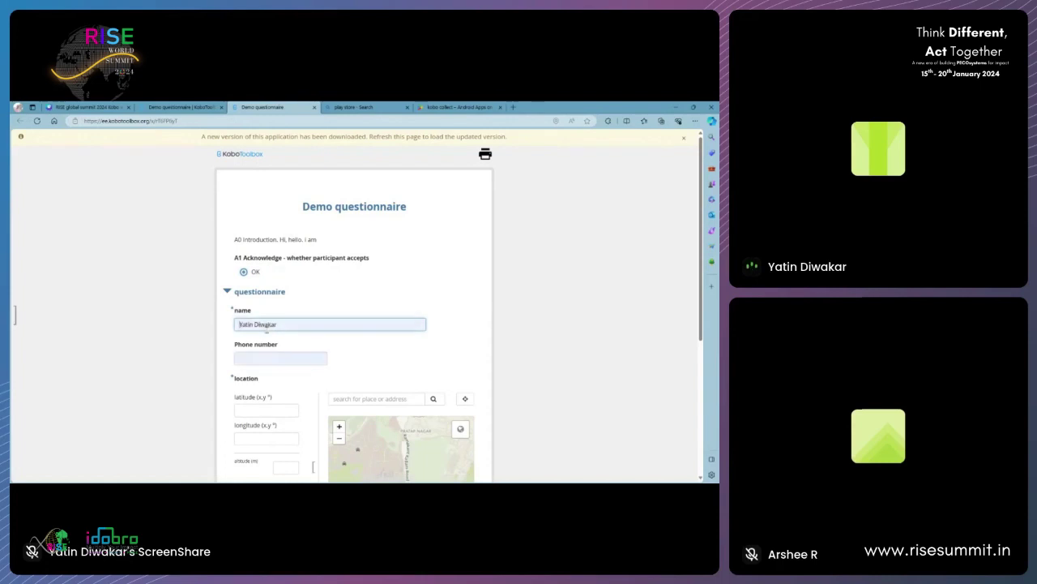
left_click(255, 360)
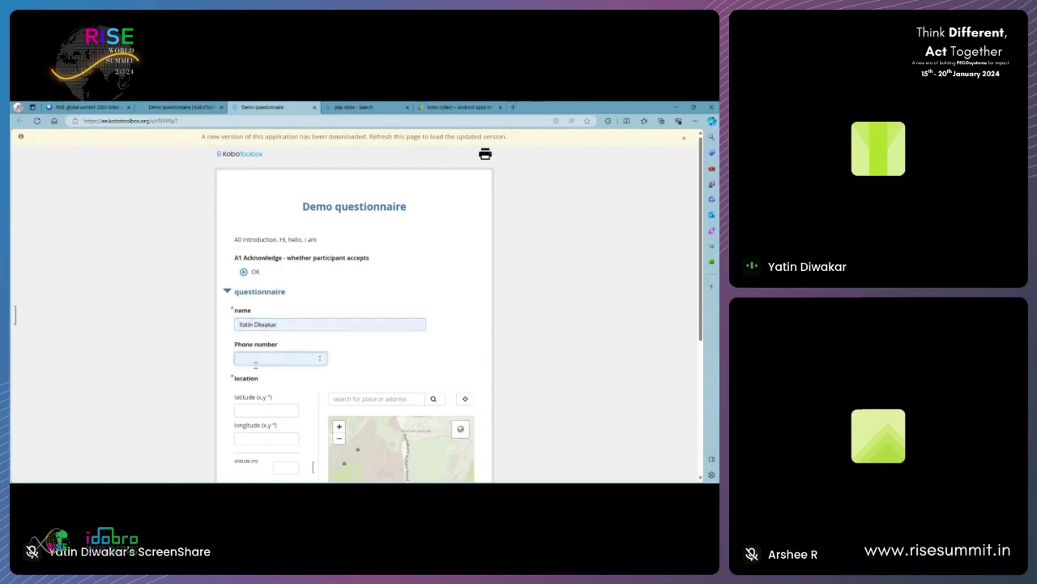
type("9876543211")
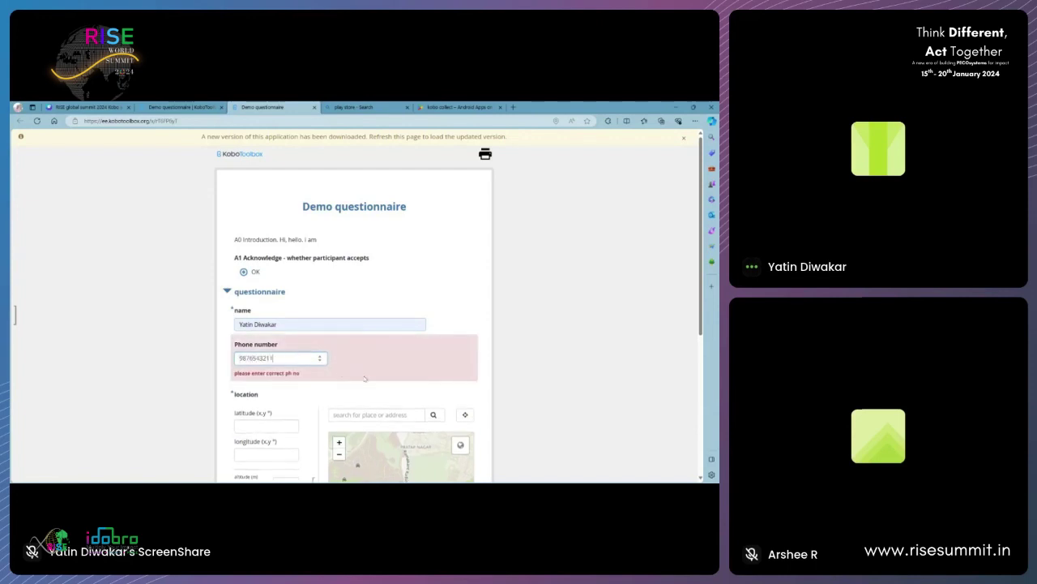
left_click(331, 401)
scroll(331, 401, "down", 3)
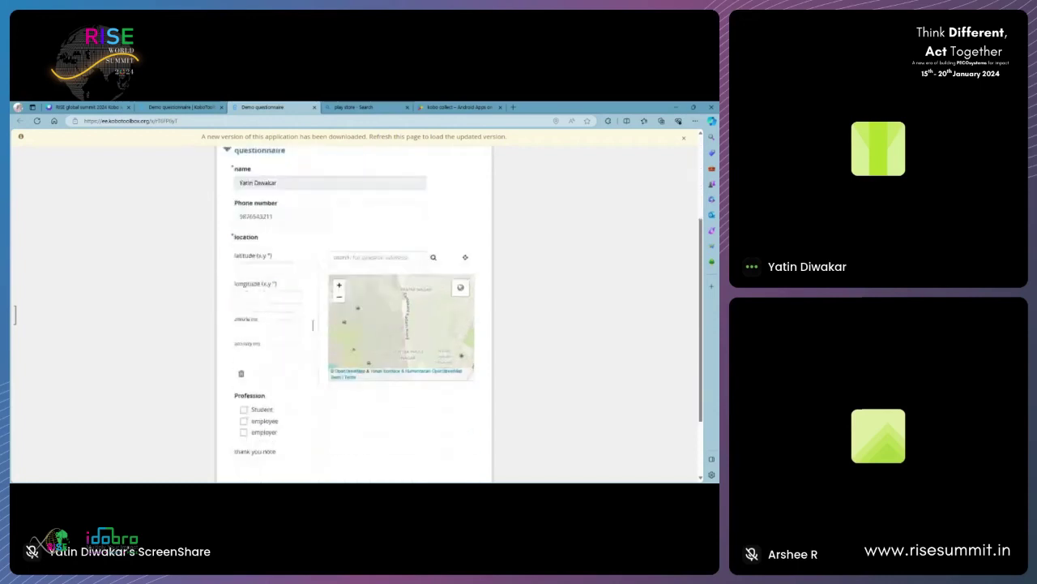
left_click(412, 335)
scroll(251, 413, "down", 2)
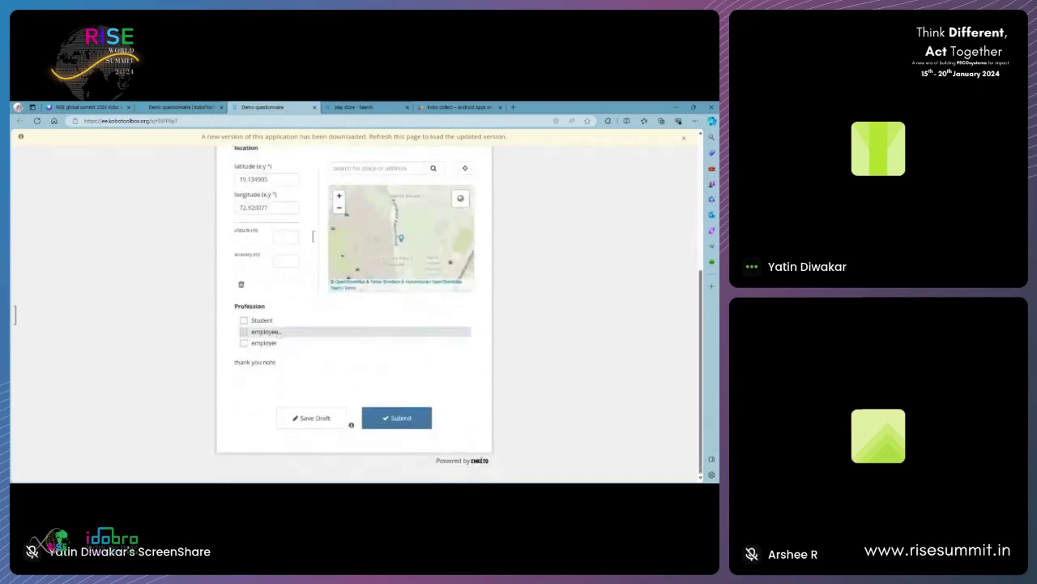
- Mark the profession as Student, answer the degree question, set finish date 2024-01-19, and submit
left_click(244, 320)
left_click(281, 397)
left_click(271, 432)
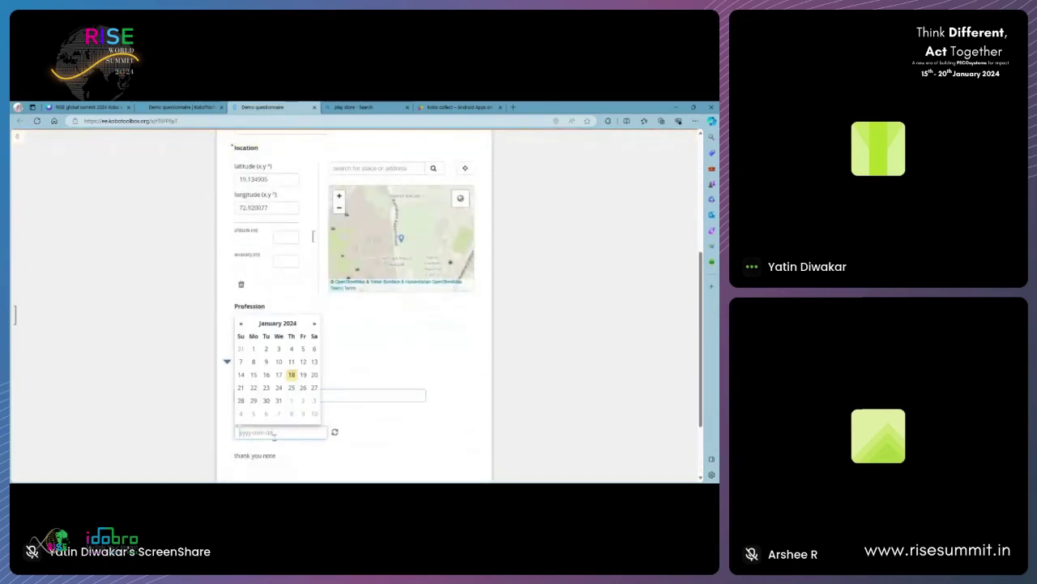
left_click(303, 375)
scroll(352, 422, "down", 2)
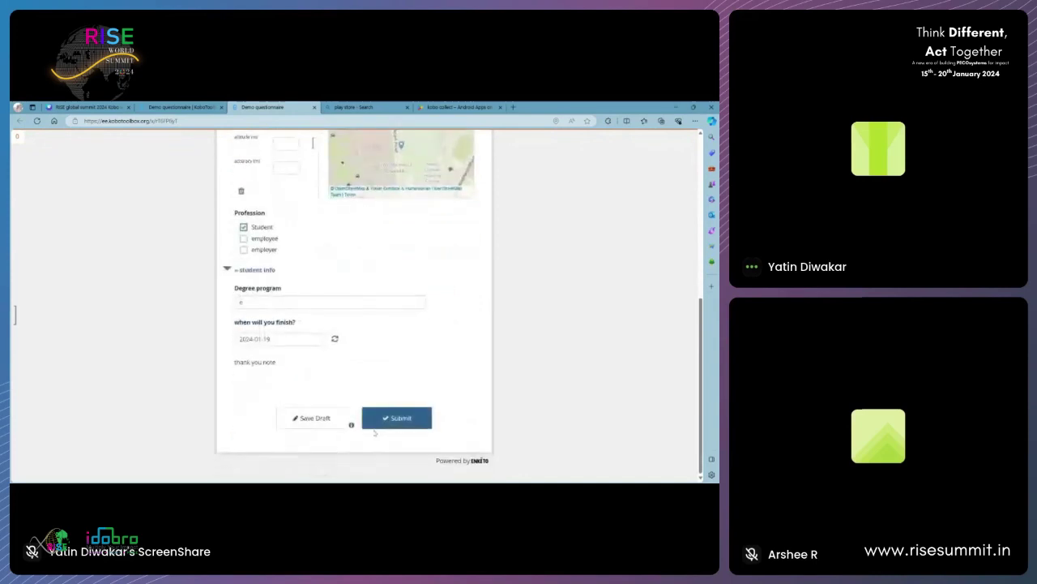
left_click(392, 423)
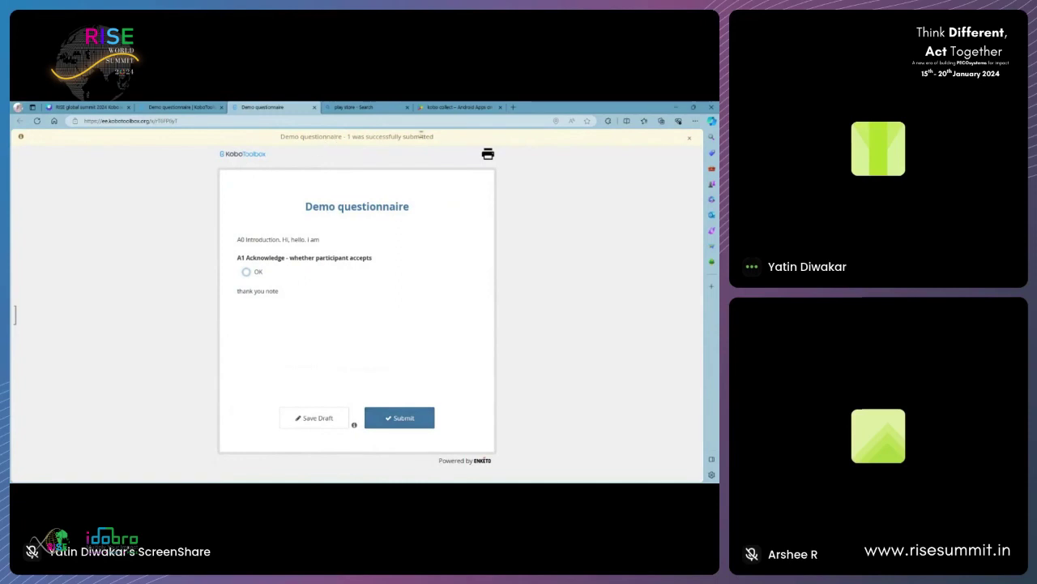
- Check the queue of stored records, then return to the Demo questionnaire project tab
left_click(14, 316)
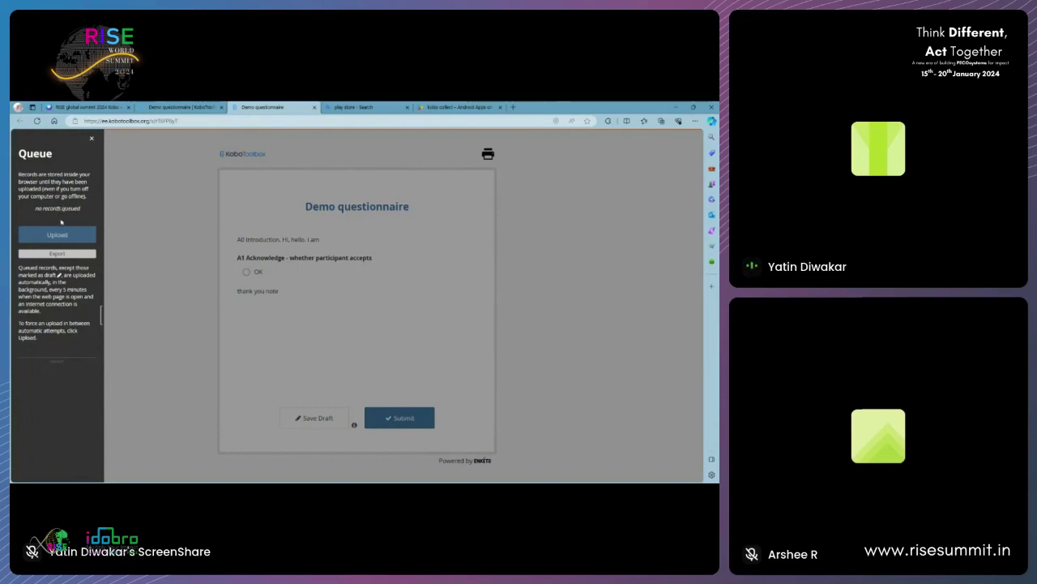
left_click(173, 301)
left_click(182, 106)
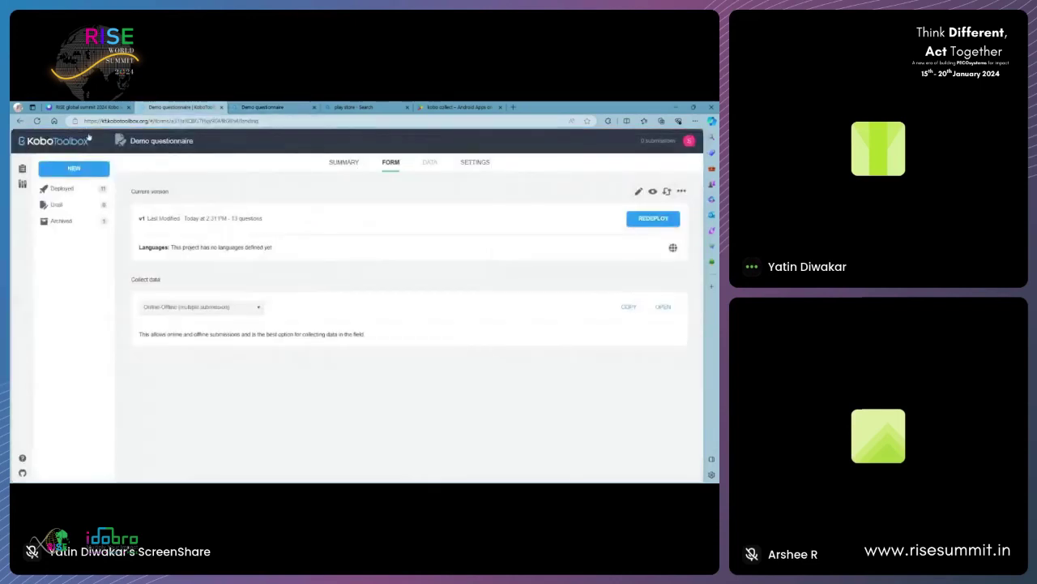
- Reload the project and browse the new submission in the data table
left_click(36, 120)
left_click(433, 164)
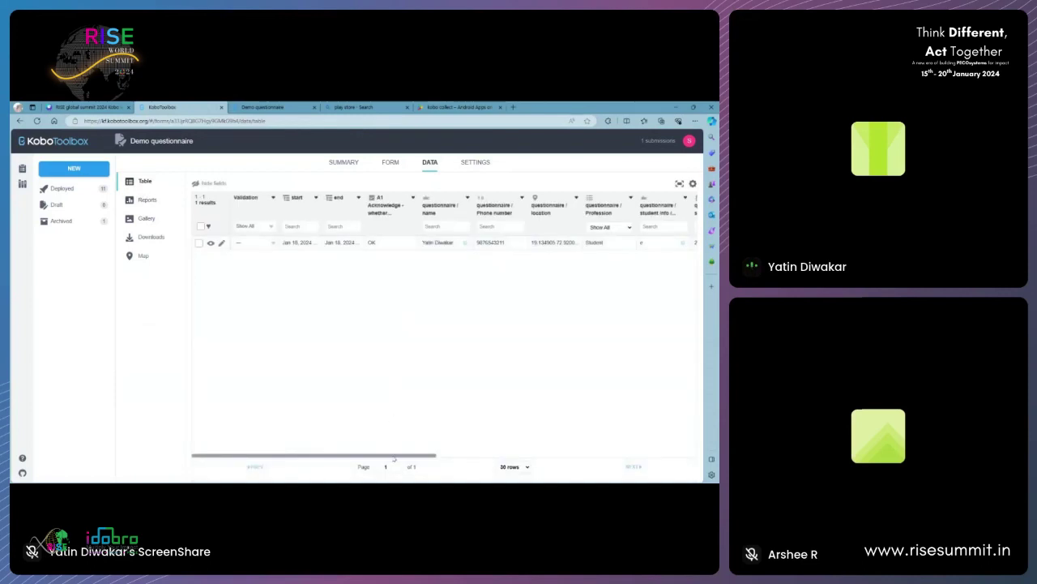
left_click_drag(394, 456, 444, 455)
left_click_drag(452, 451, 645, 435)
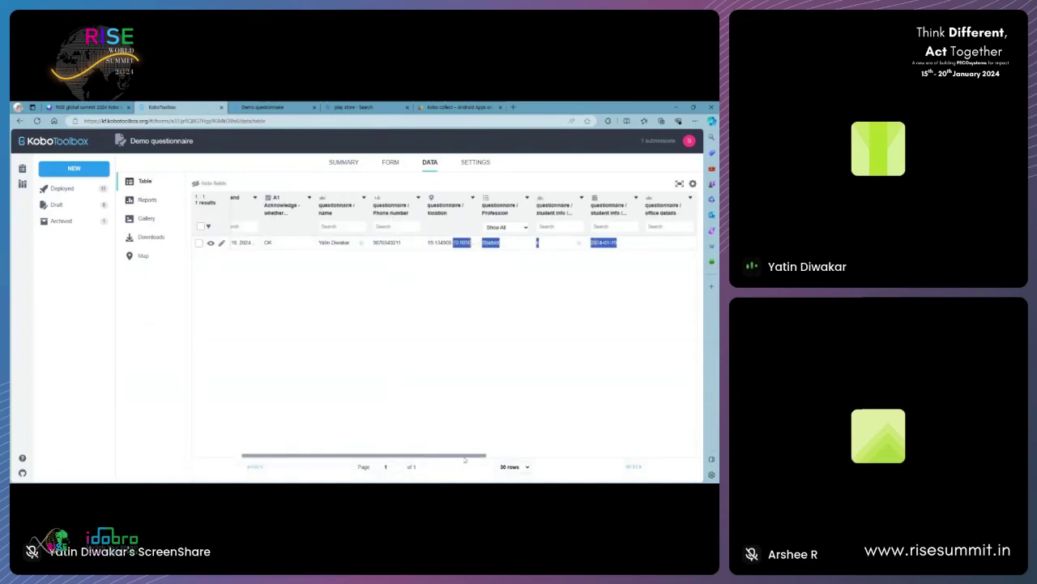
left_click_drag(464, 457, 292, 456)
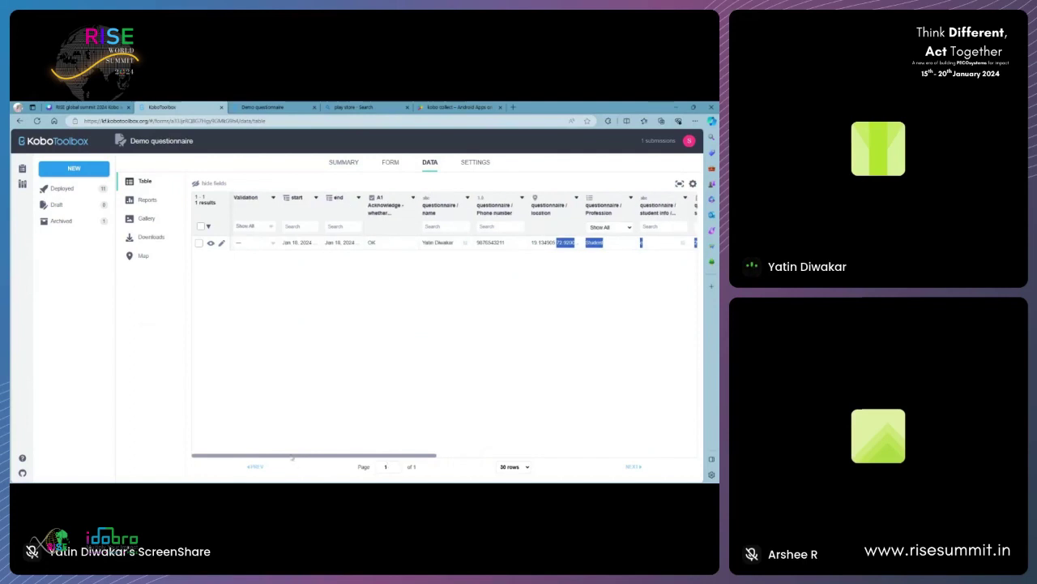
- View the submissions report, then open the deployed MOIL BAIF - 1. Basic info project
left_click(144, 202)
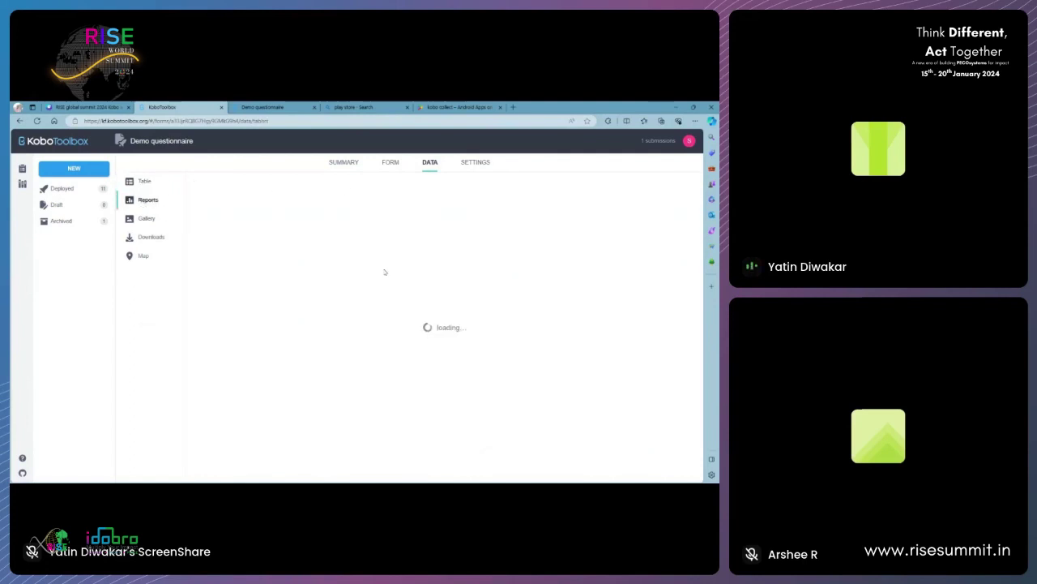
left_click(56, 191)
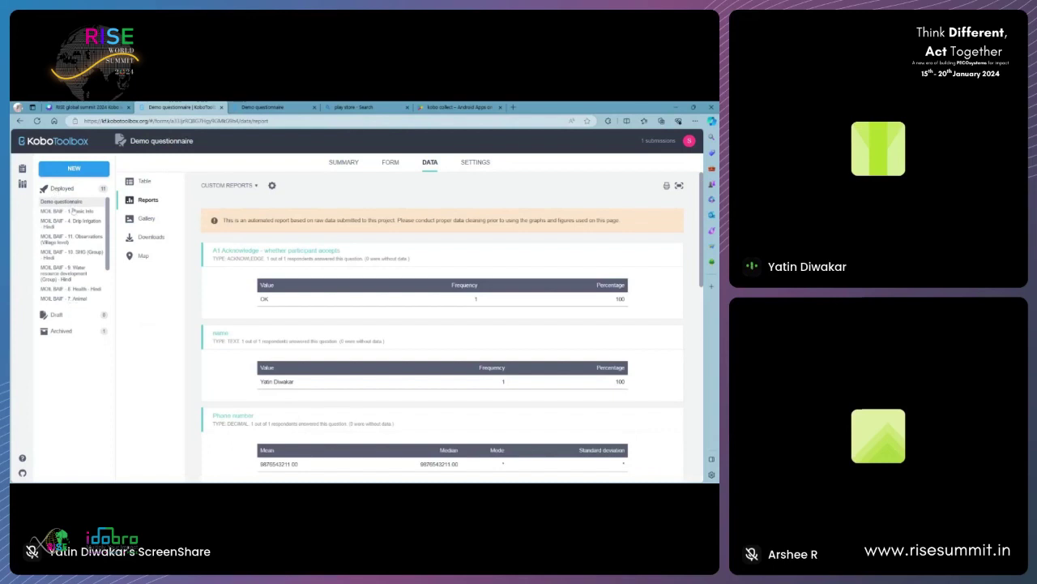
left_click(72, 214)
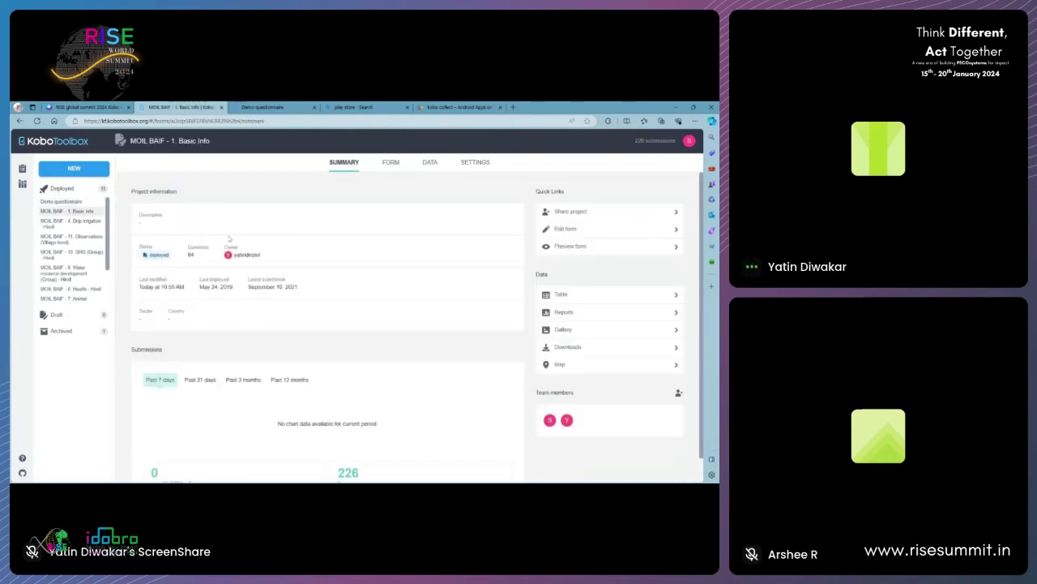
- Export the MOIL BAIF - 1. Basic info data as XLS with Labels headers, then return to Canva
left_click(431, 164)
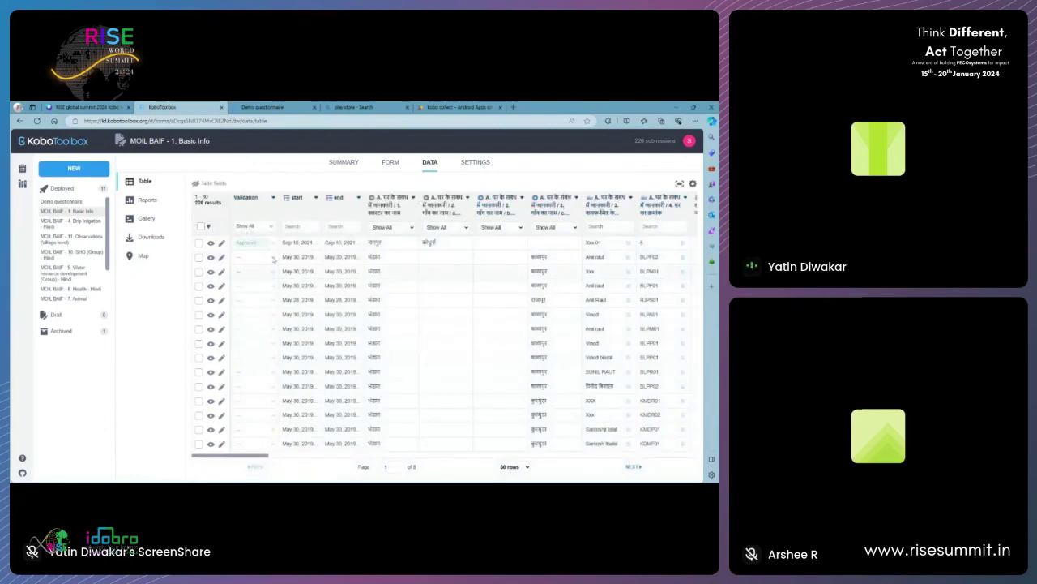
left_click(149, 238)
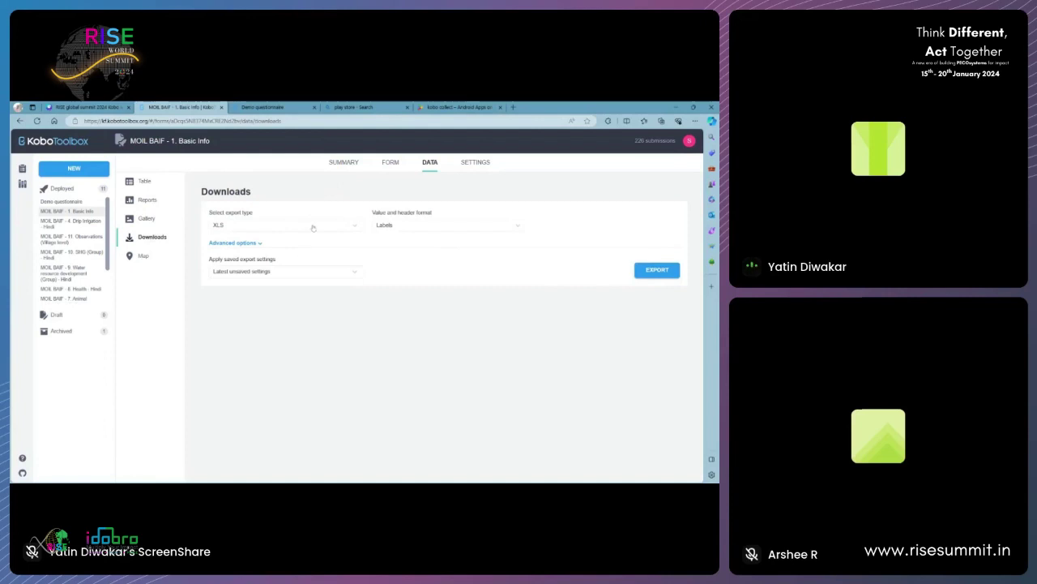
left_click(313, 227)
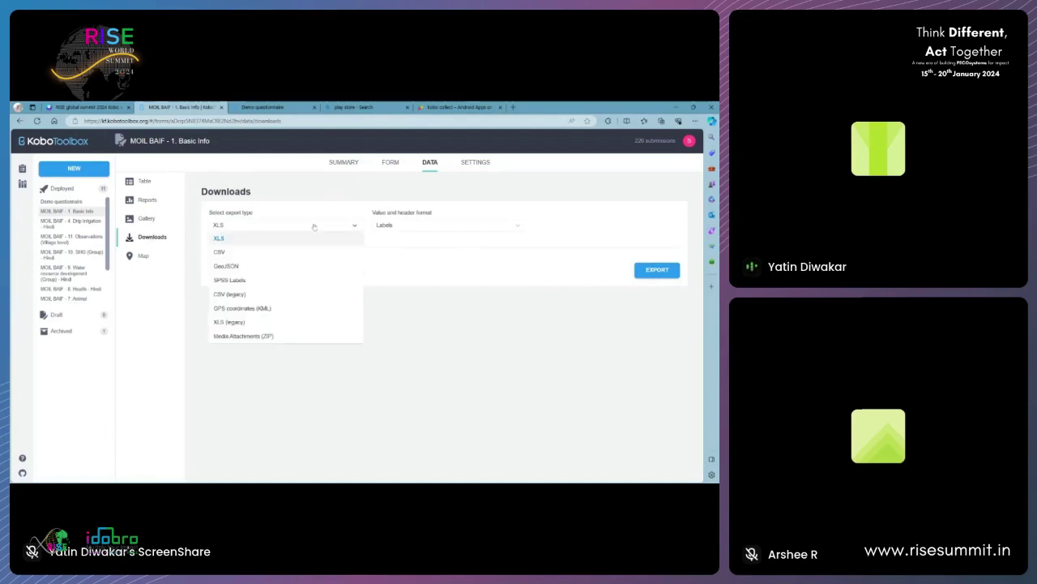
left_click(426, 226)
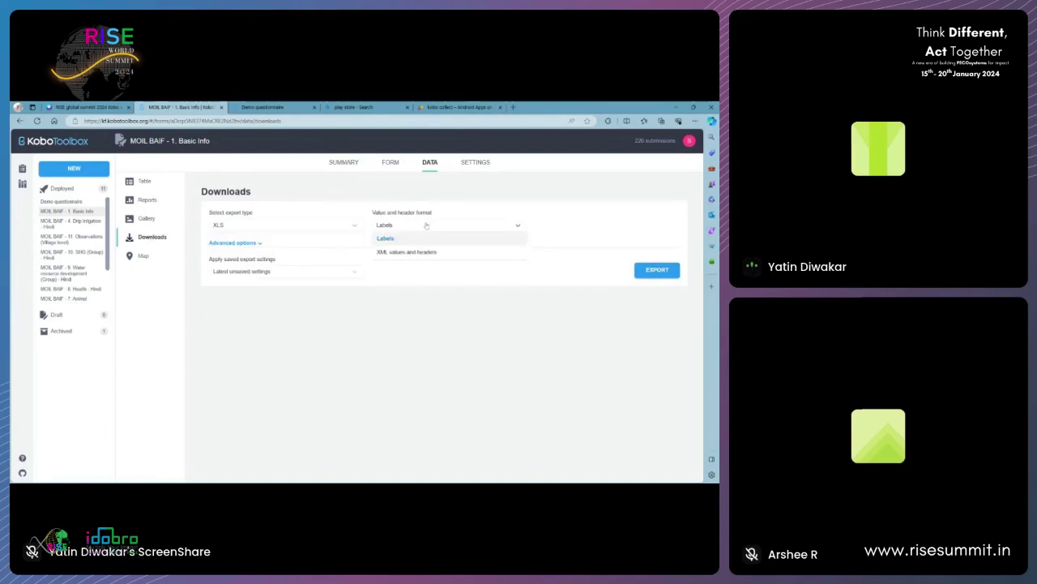
left_click(386, 275)
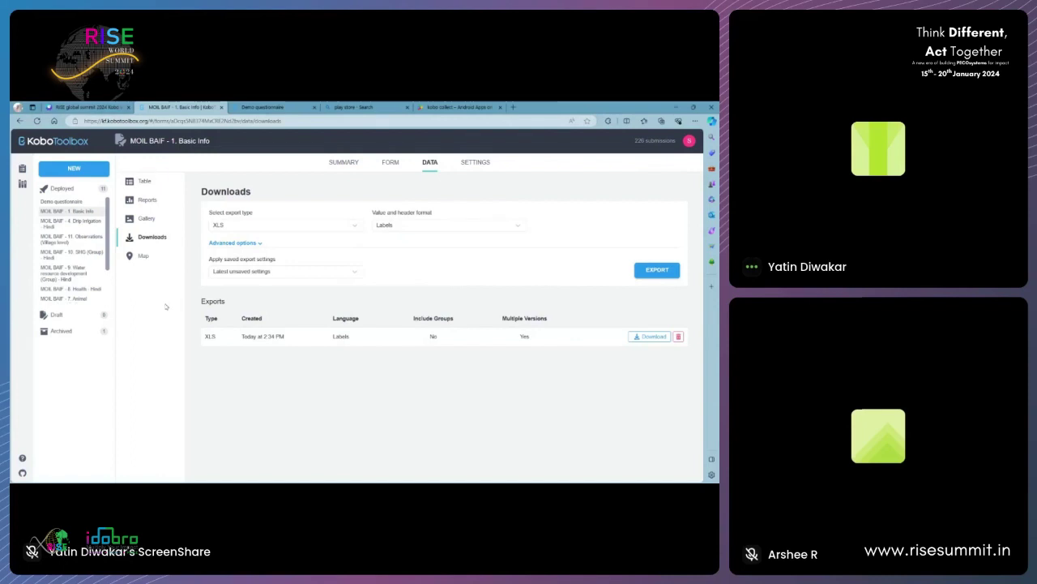
left_click(106, 106)
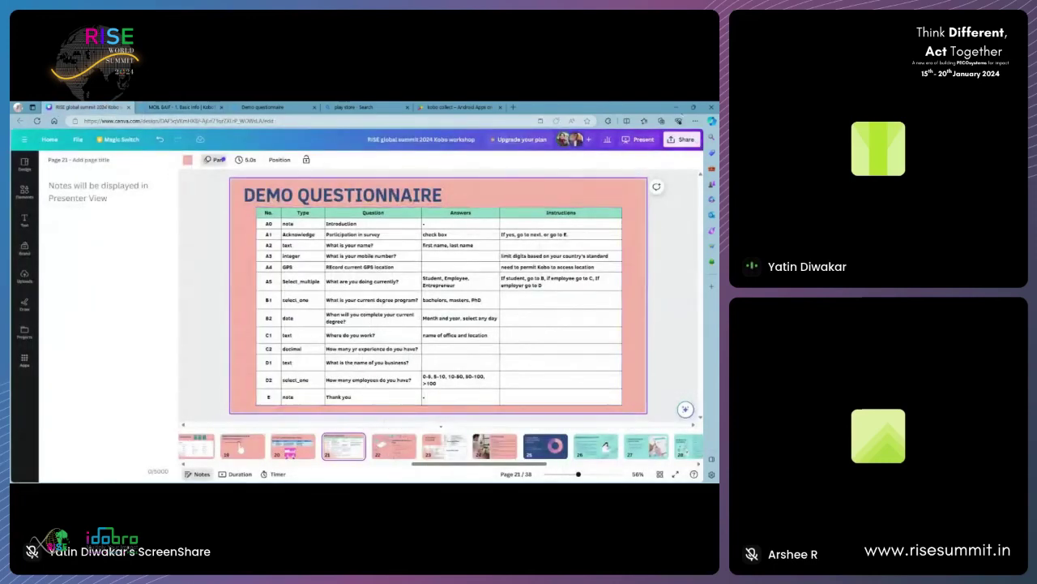
- Present the Demo Questionnaire slide full screen, advance to Understanding XLS File, then exit
left_click(694, 107)
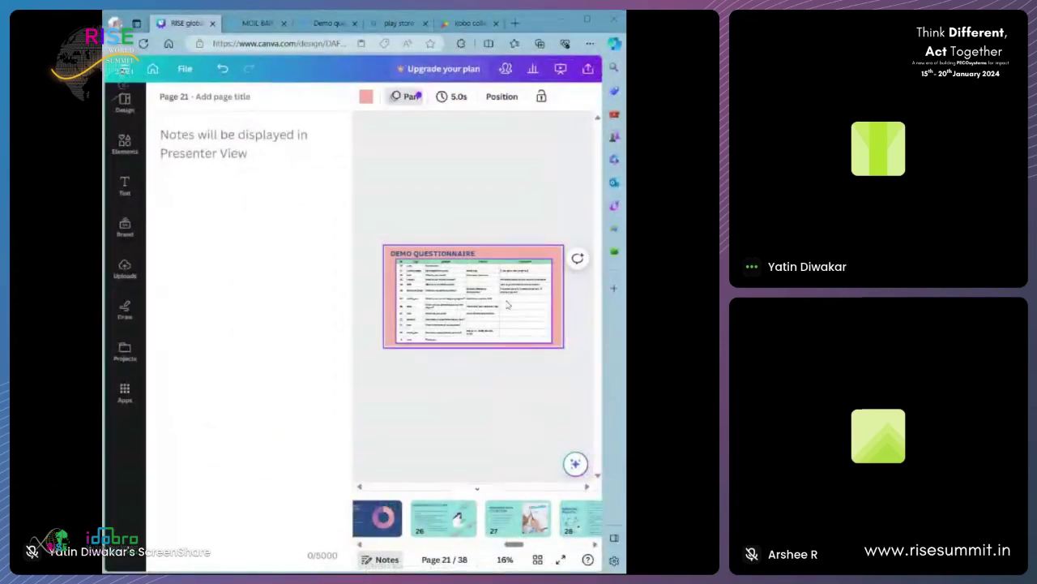
left_click(563, 72)
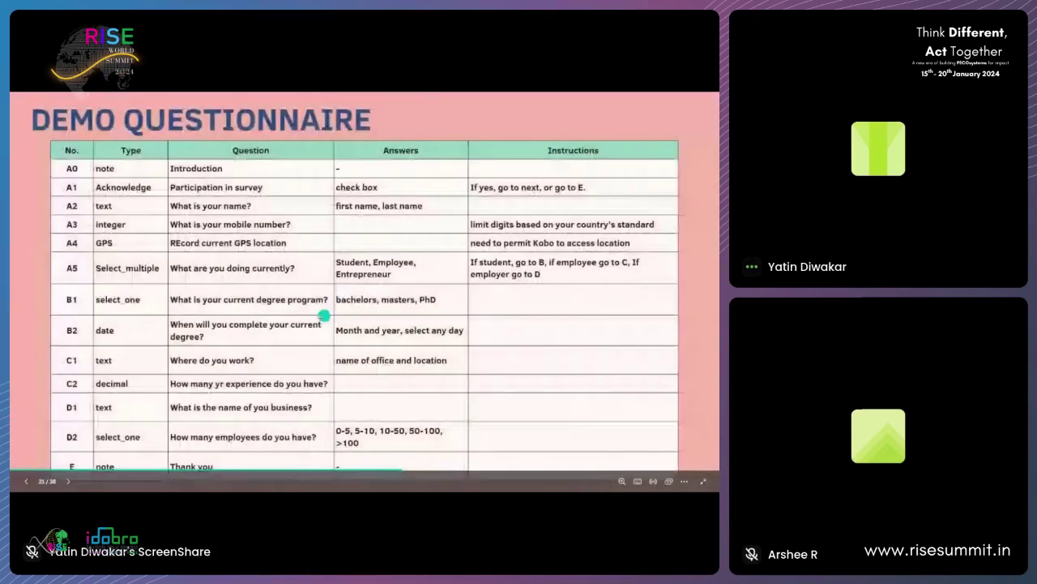
left_click(528, 344)
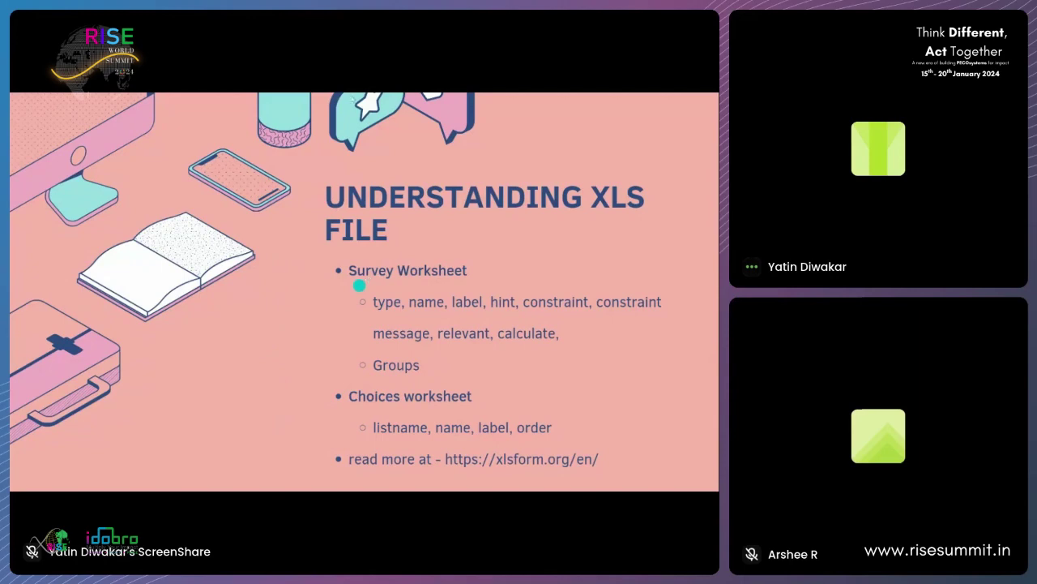
key("Escape")
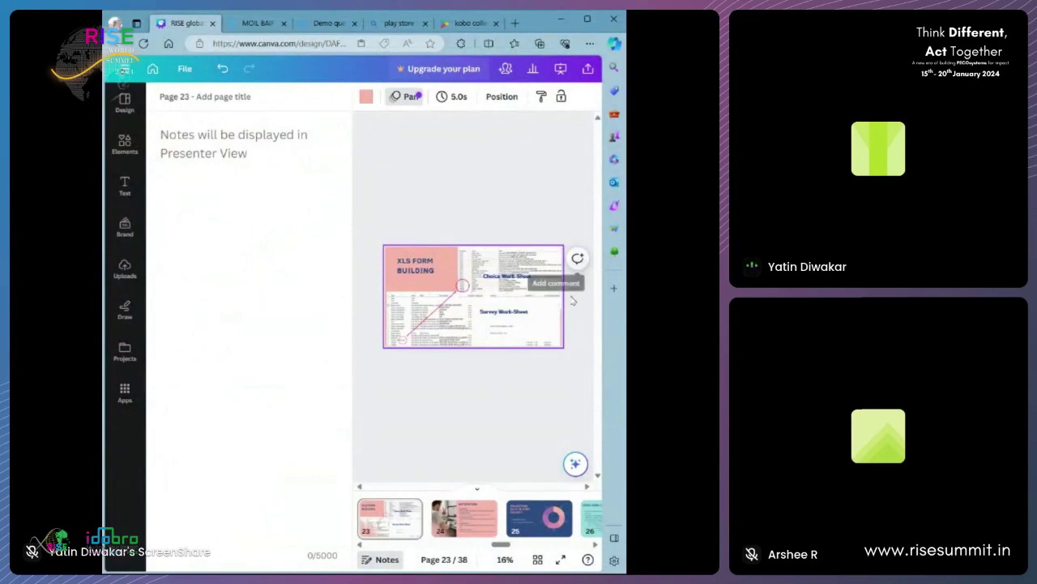
- Present the Canva deck full screen, step back one slide, then advance to XLS Form Building
left_click(560, 70)
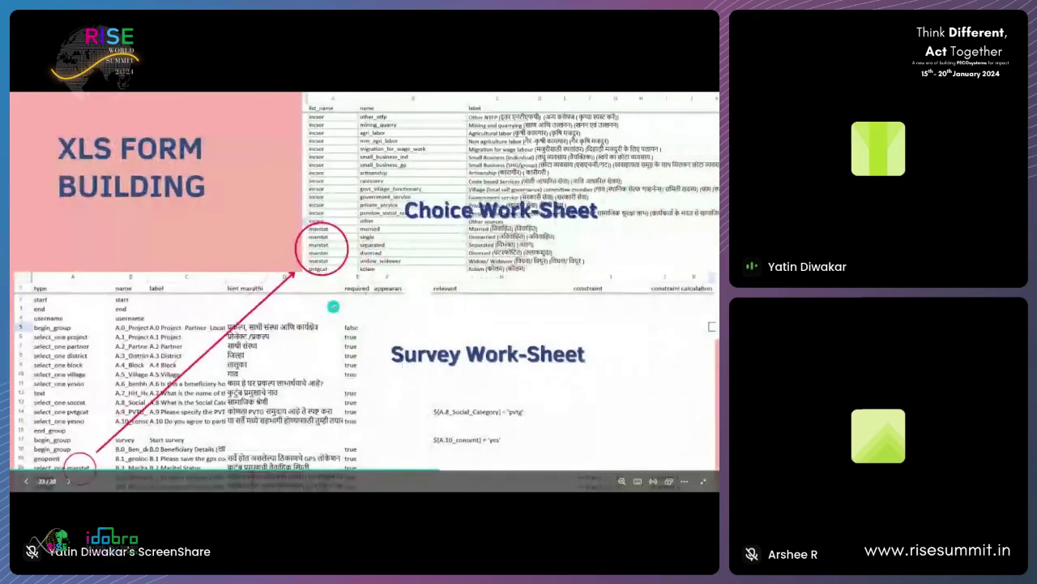
key("Left")
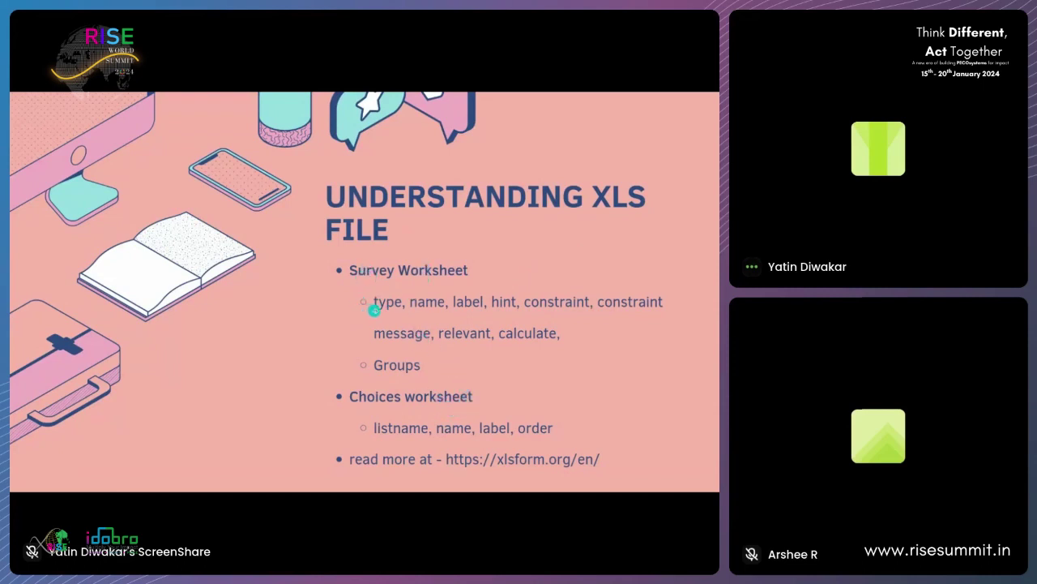
key("Right")
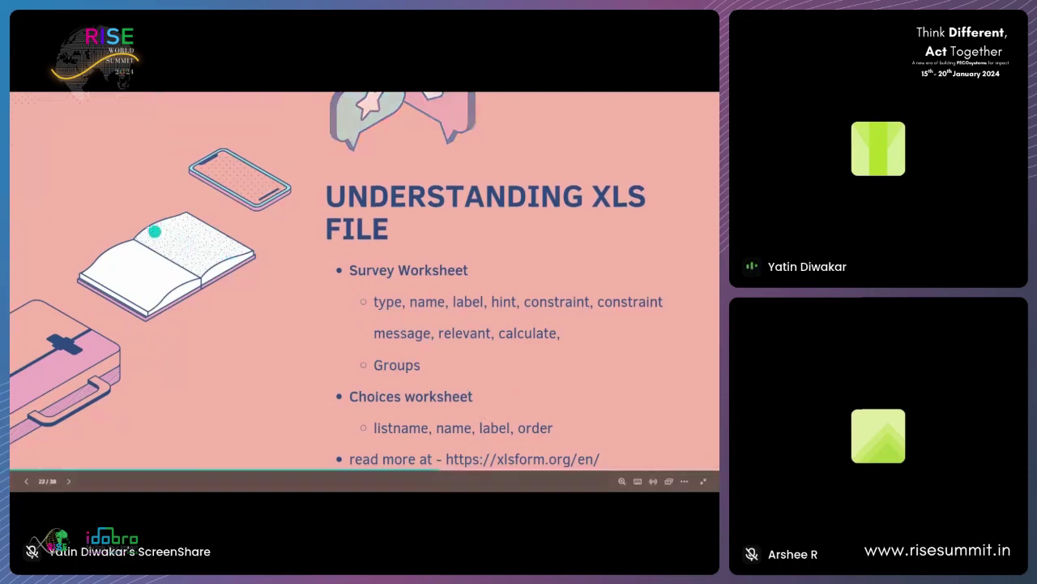
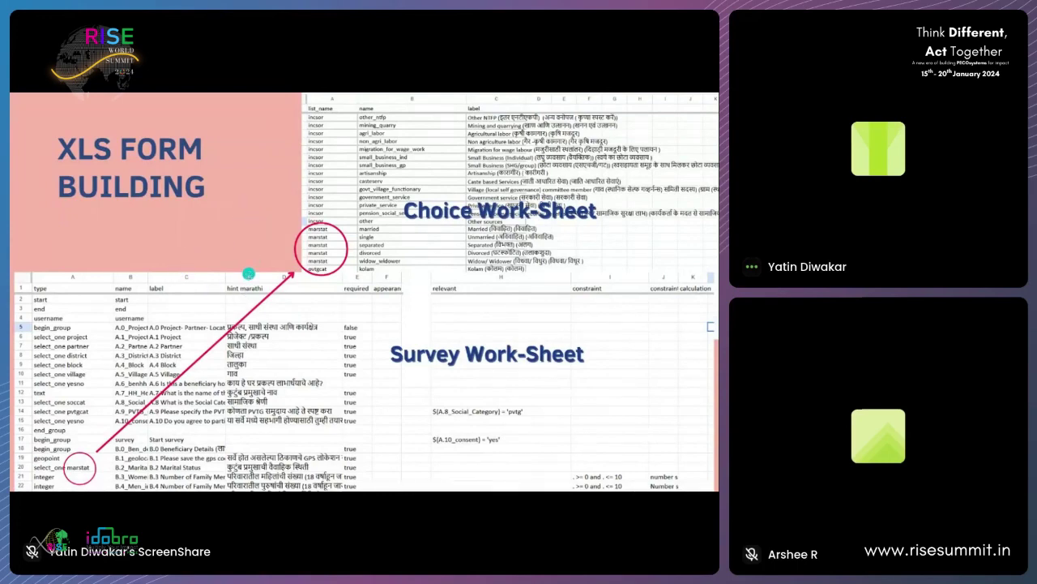
- Leave the Canva slideshow and return to KoboToolbox's My Projects list via the MOIL BAIF and Demo questionnaire tabs
key("Right")
key("Escape")
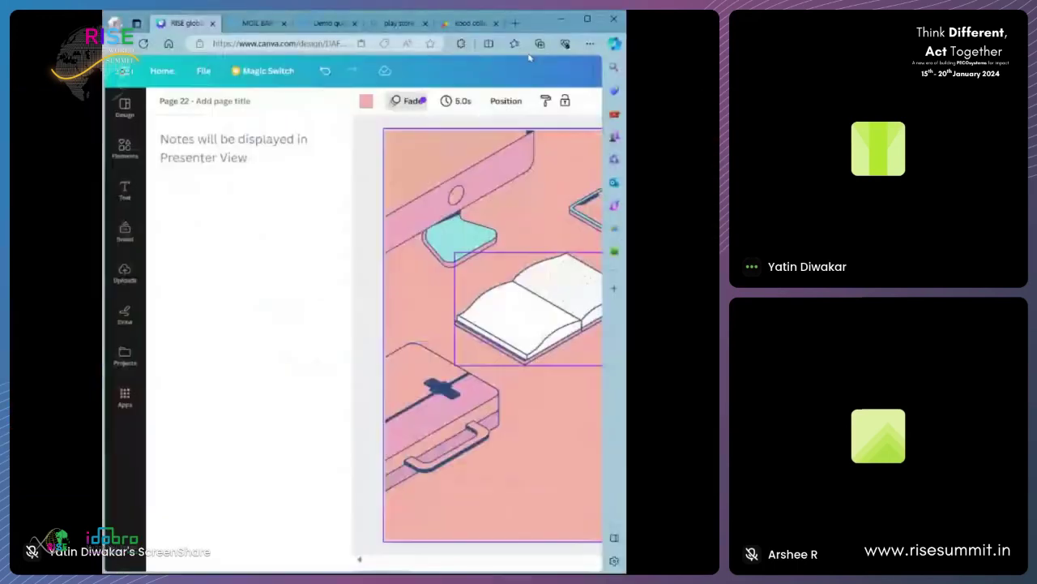
left_click(258, 23)
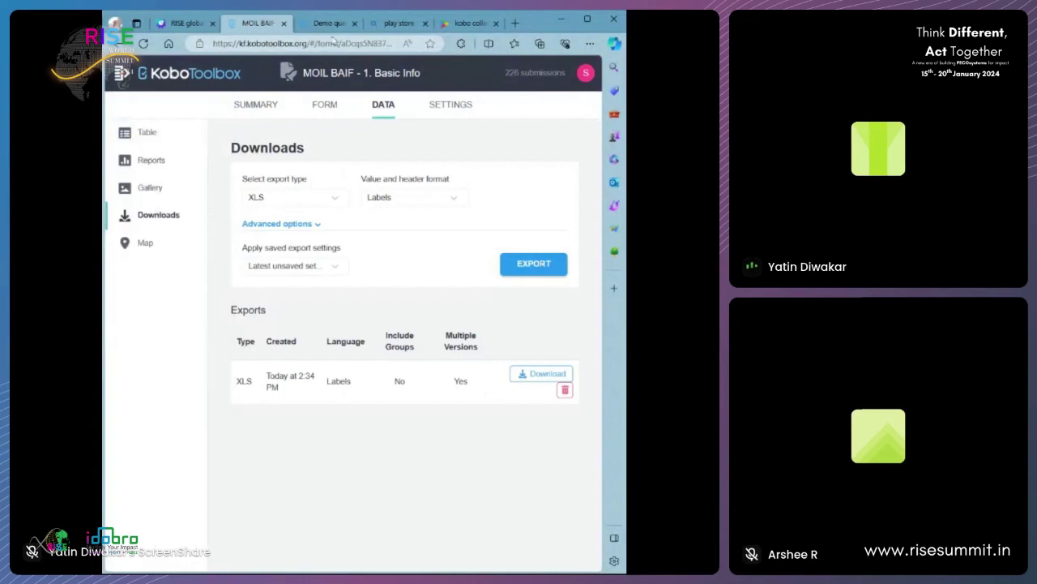
left_click(330, 23)
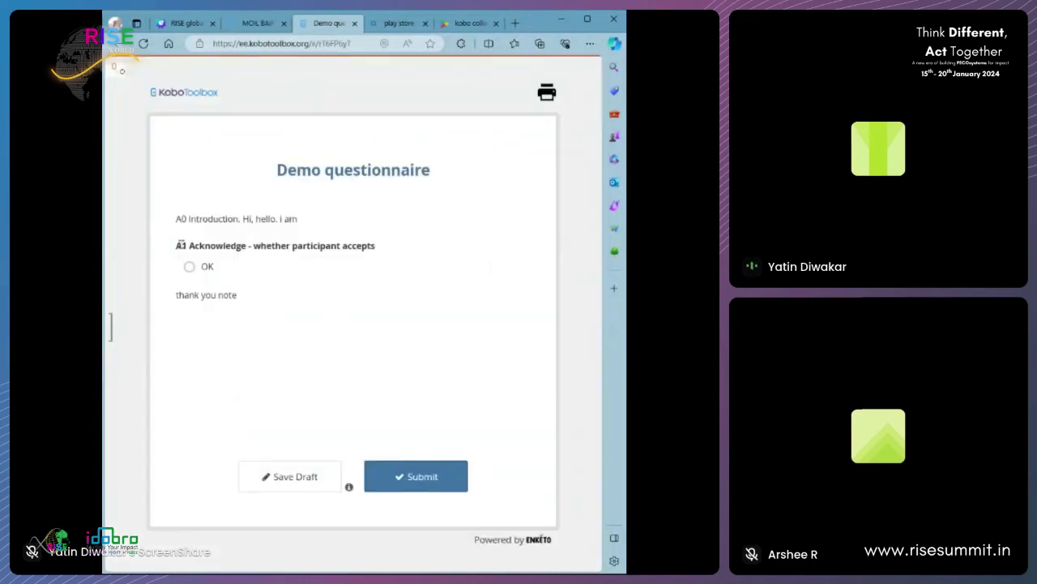
left_click_drag(182, 244, 378, 246)
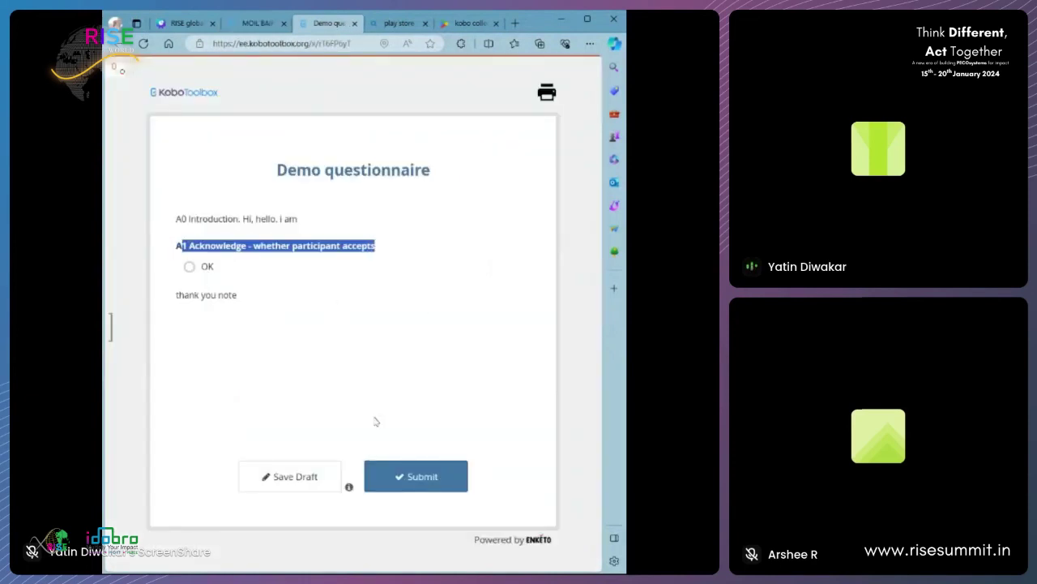
left_click(257, 23)
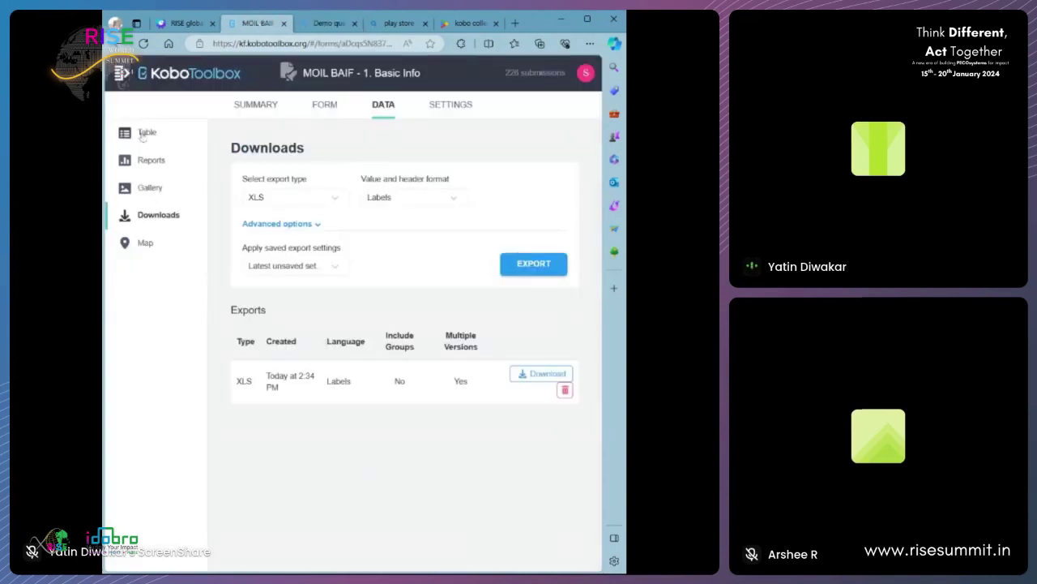
left_click(165, 80)
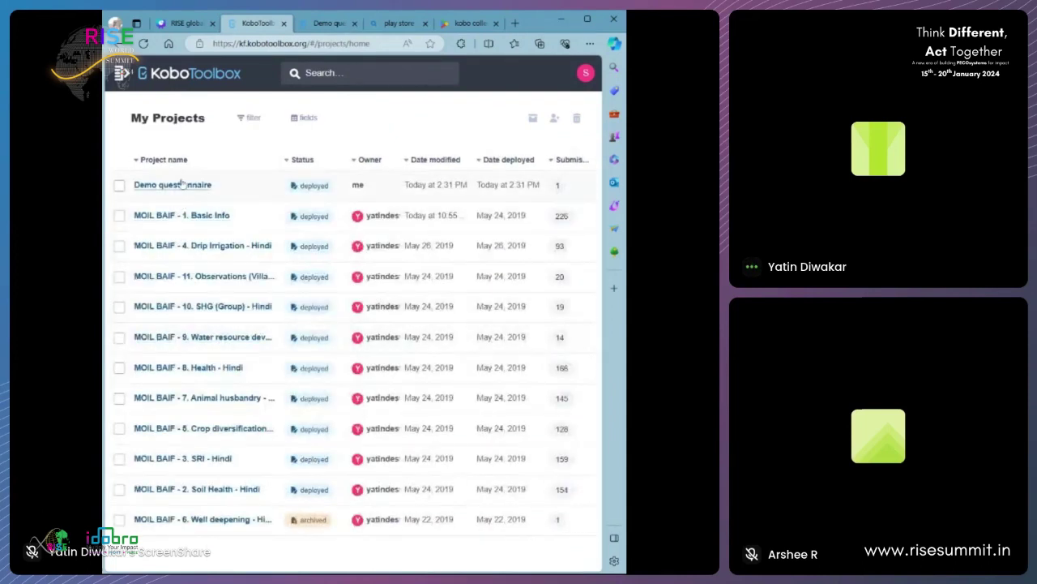
- Open the Demo questionnaire project's form in the KoboToolbox form builder
left_click(181, 185)
left_click(326, 105)
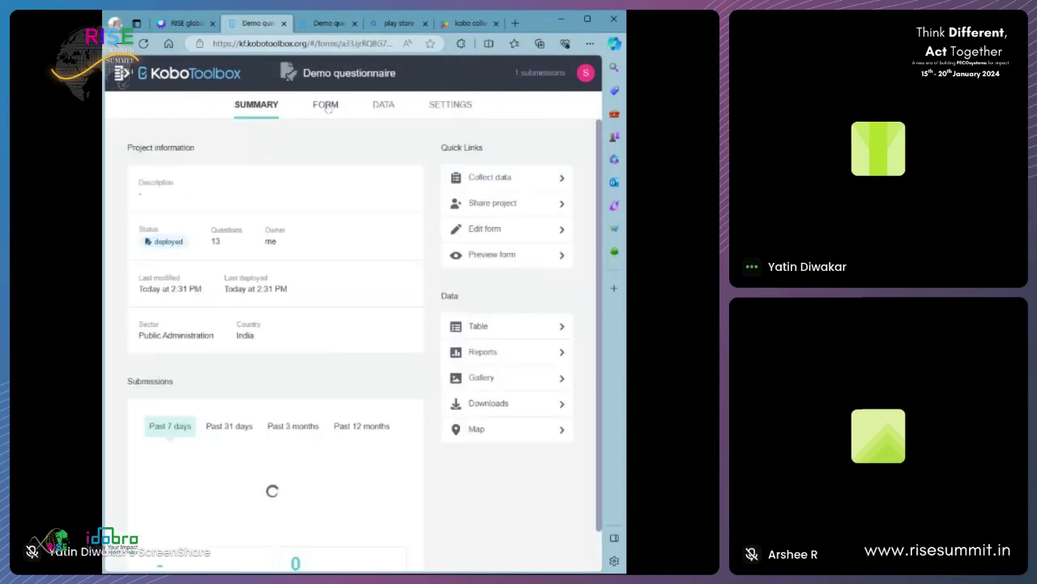
left_click(507, 146)
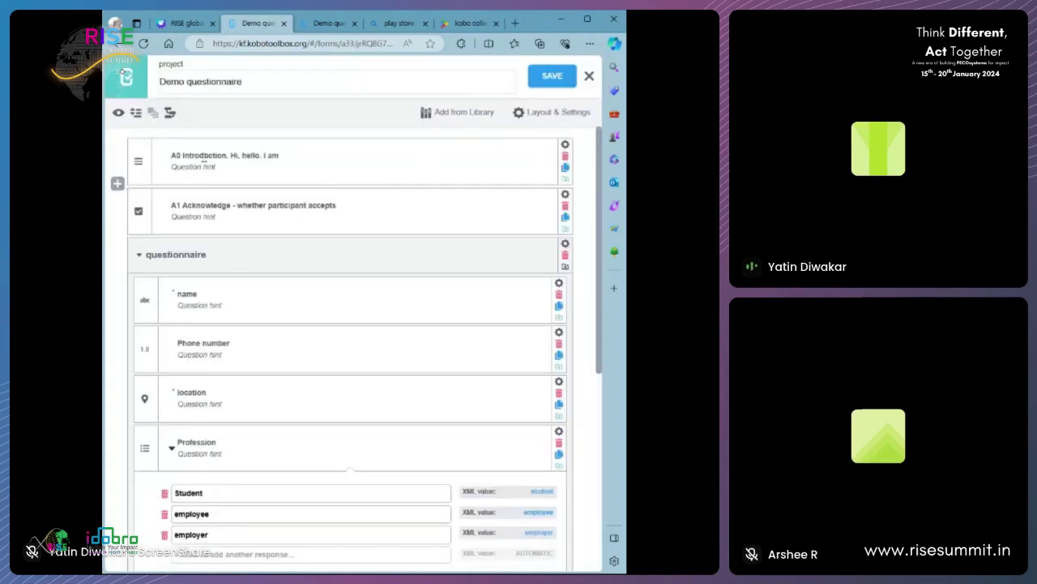
- Trim the A0 introduction question's data column name to A0_Introduction
left_click(197, 152)
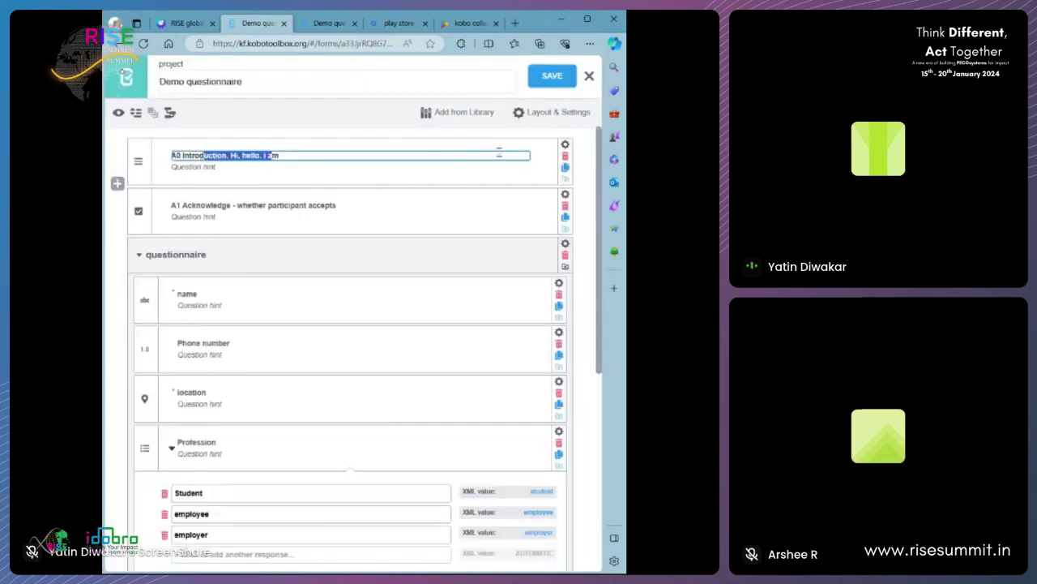
left_click(565, 144)
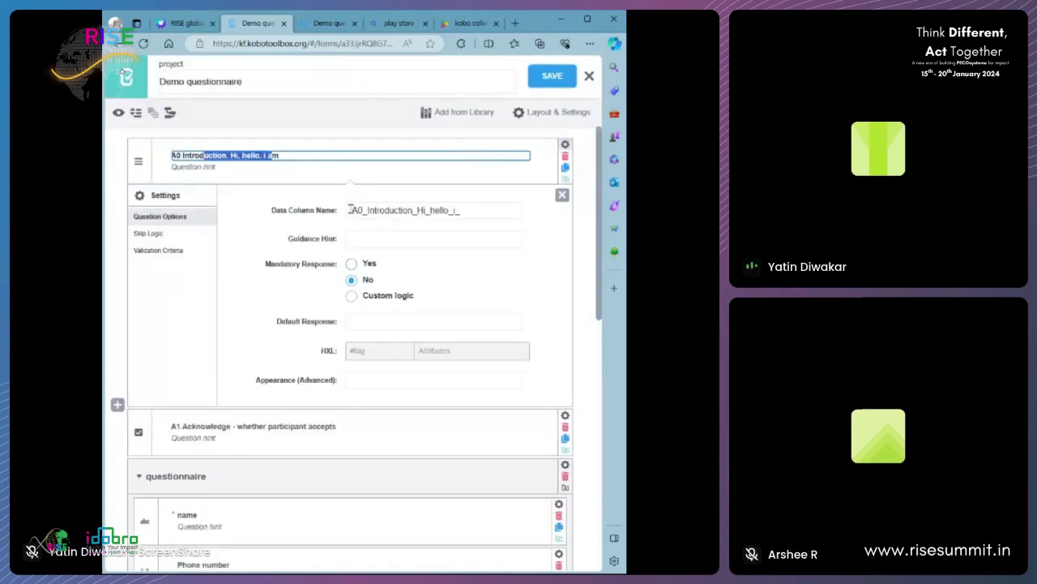
left_click_drag(350, 210, 416, 210)
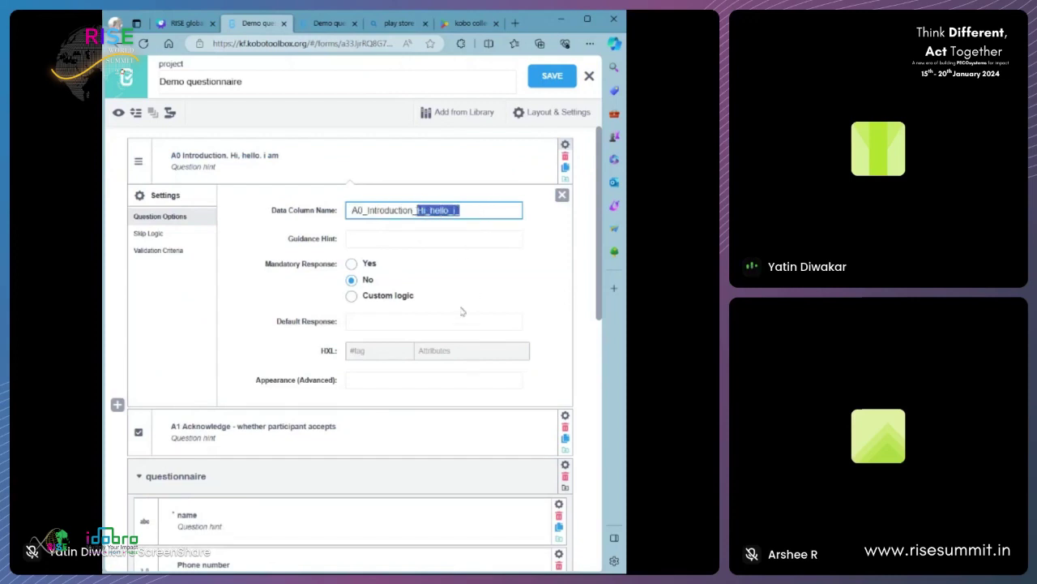
key("BackSpace")
key("BackSpace")
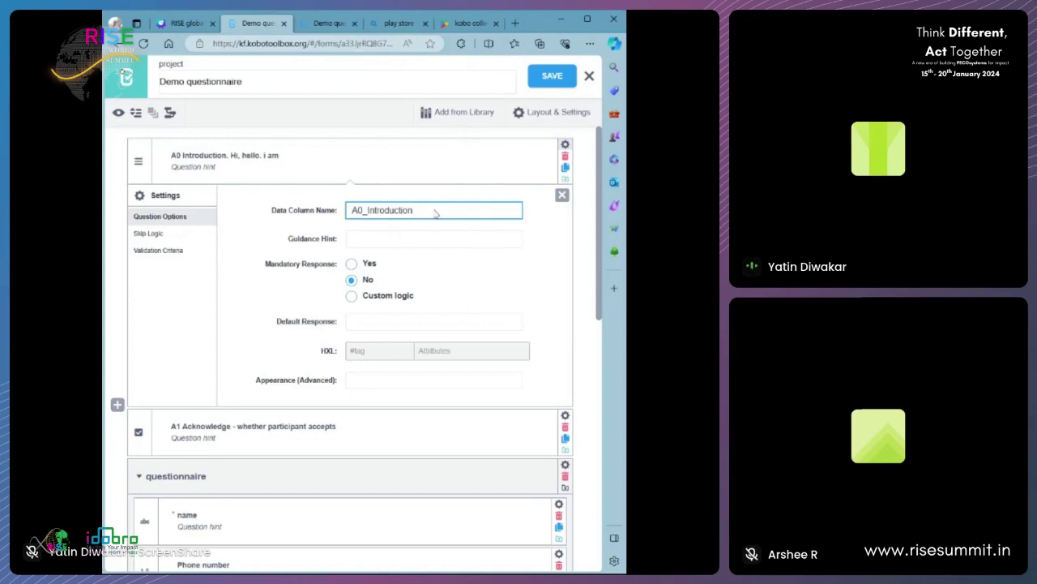
left_click(561, 194)
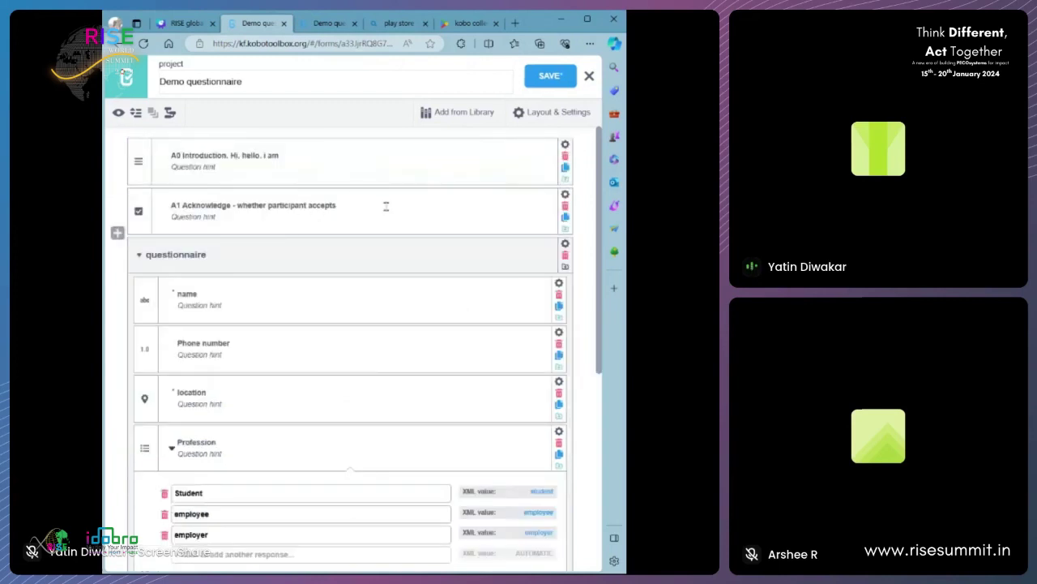
- Trim the A1 question's data column name to A1_Acknowledge
left_click(565, 195)
left_click(483, 259)
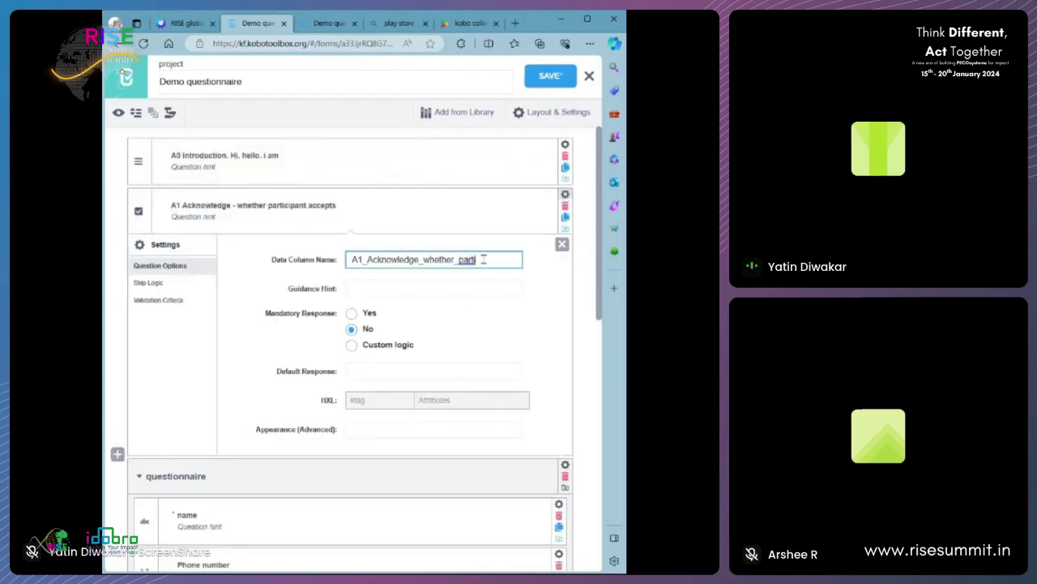
left_click_drag(483, 260, 419, 260)
key("BackSpace")
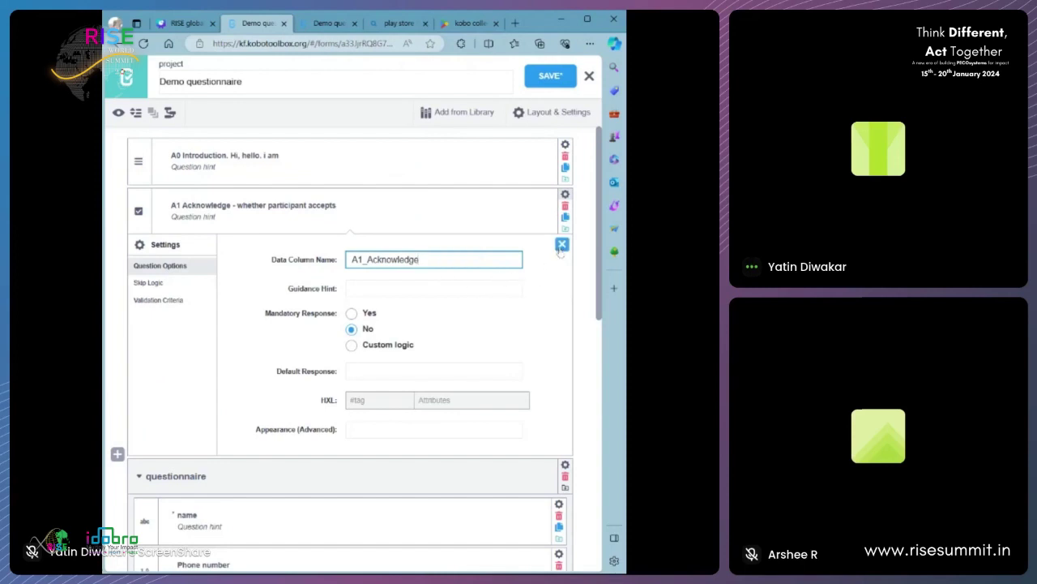
left_click(561, 244)
- Change the name question's data column name to A3_Name
left_click(558, 283)
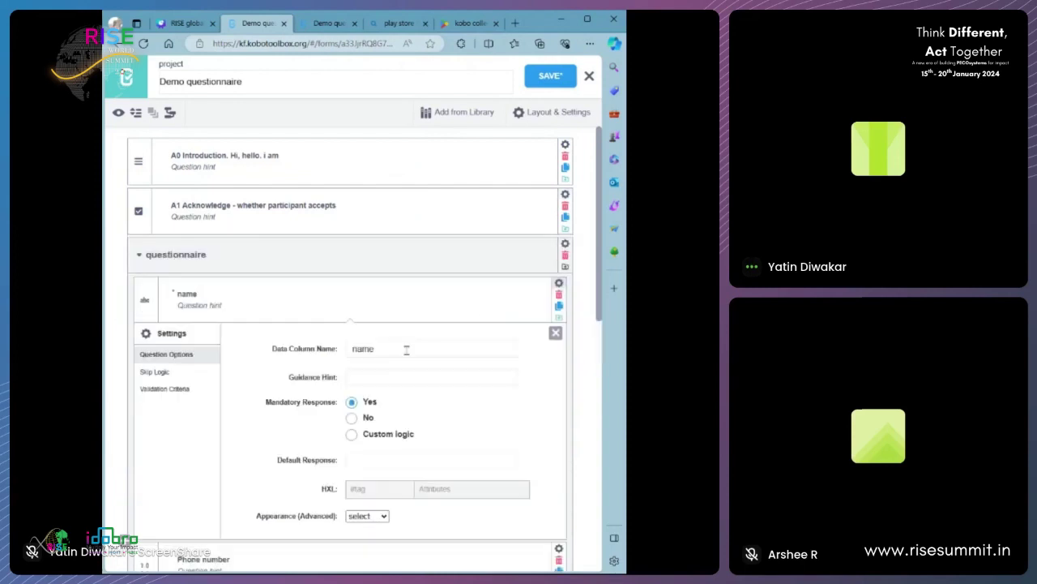
left_click(406, 350)
left_click(354, 351)
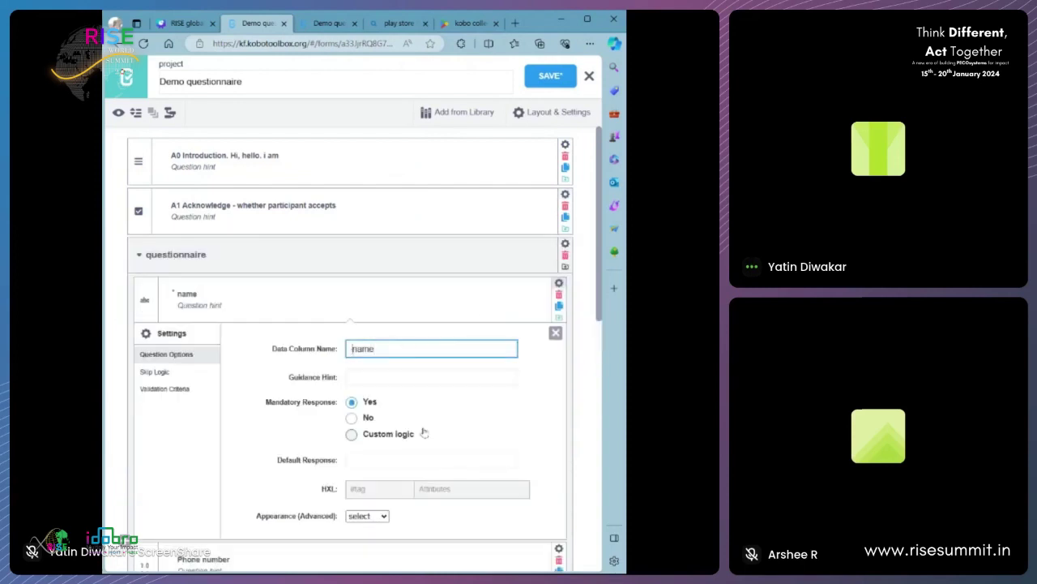
type("A3")
key("Delete")
type("N")
key("BackSpace")
type("_Name")
left_click(555, 332)
- Save the form and return to the Canva slides, locking the slide background
left_click(551, 75)
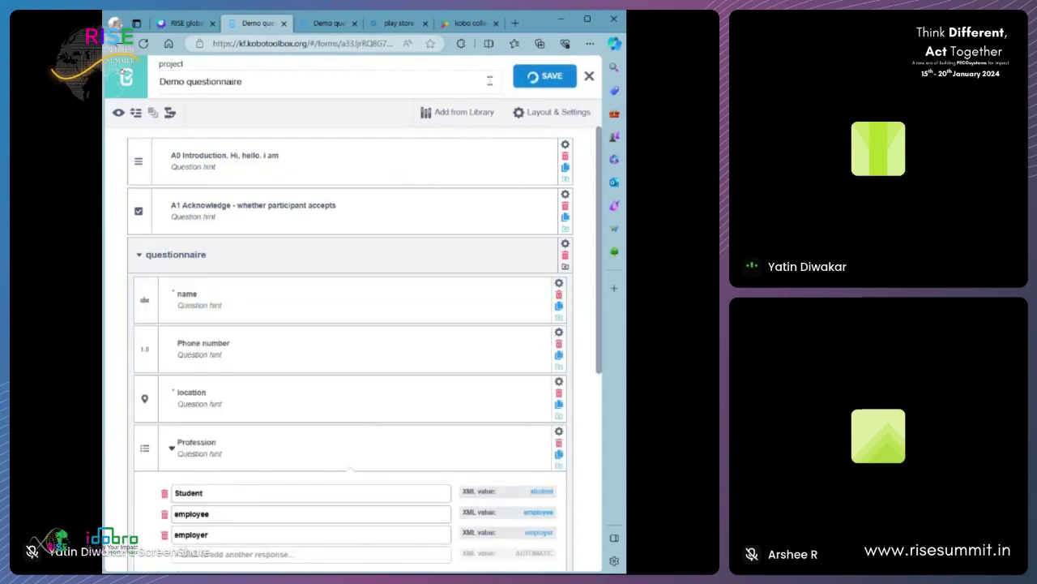
left_click(172, 24)
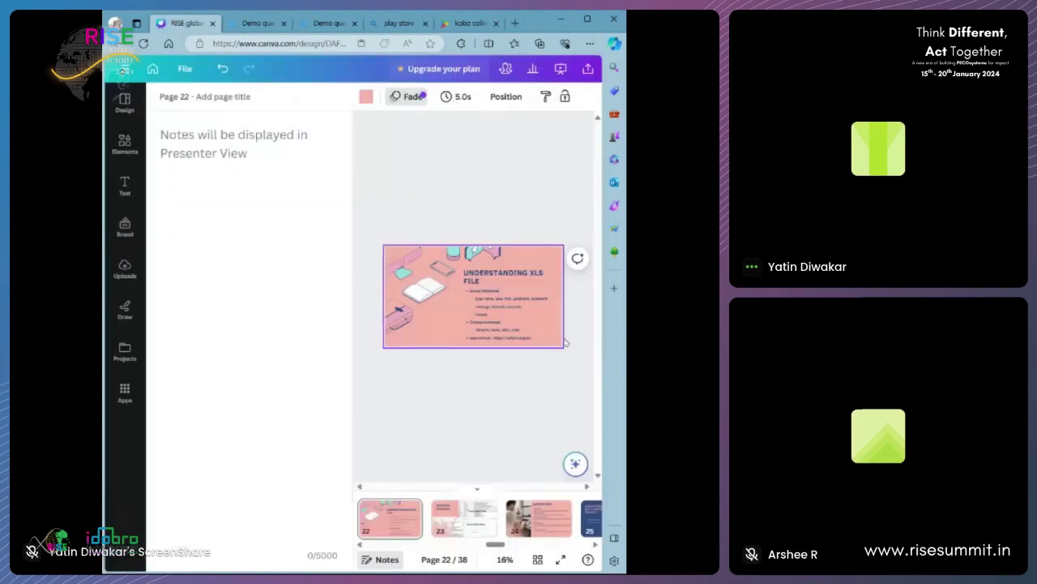
left_click(567, 96)
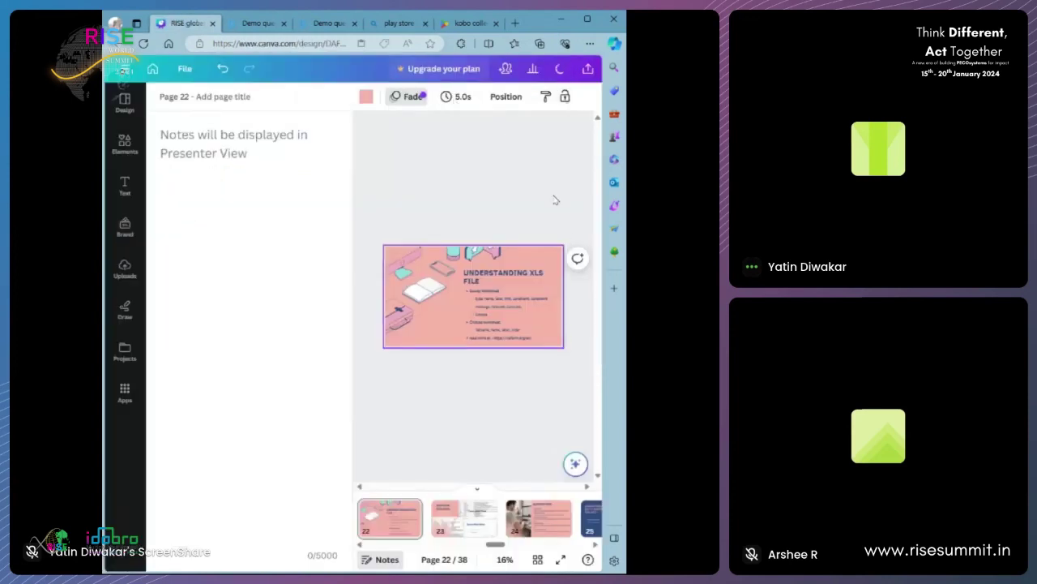